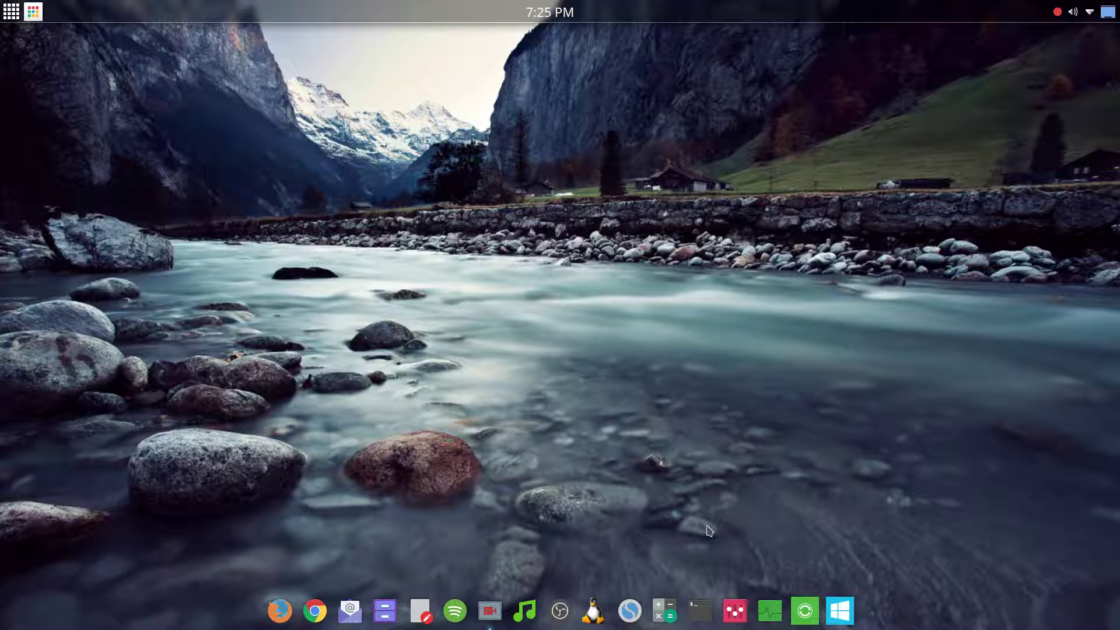
# Open the Desktop Effects page under Desktop Behavior in System Settings and look through the available effects
pyautogui.click(734, 610)
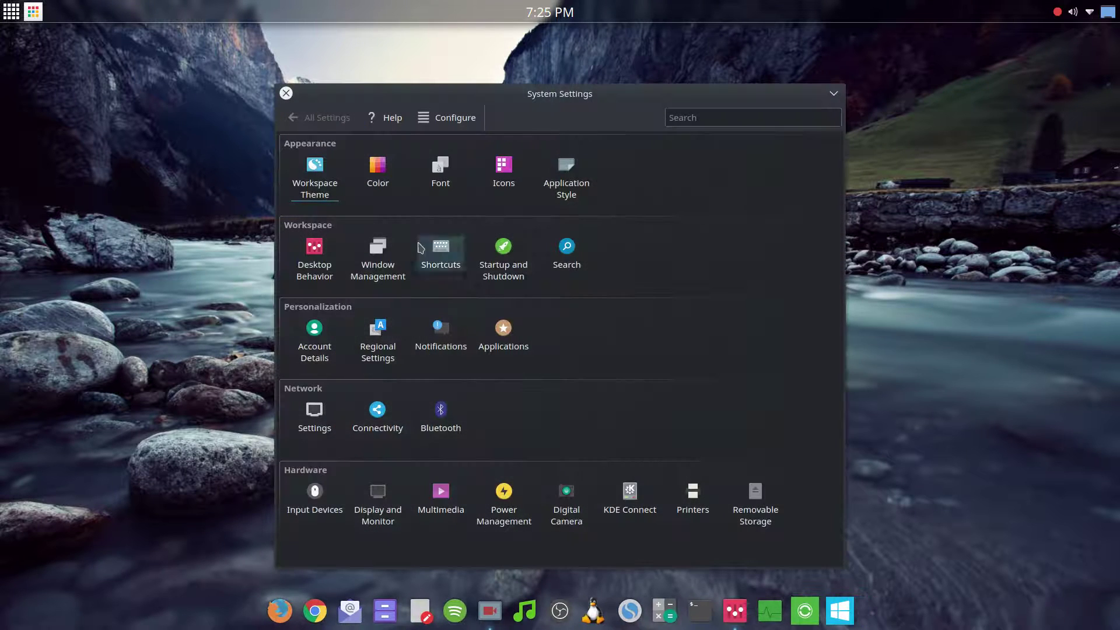
pyautogui.click(322, 247)
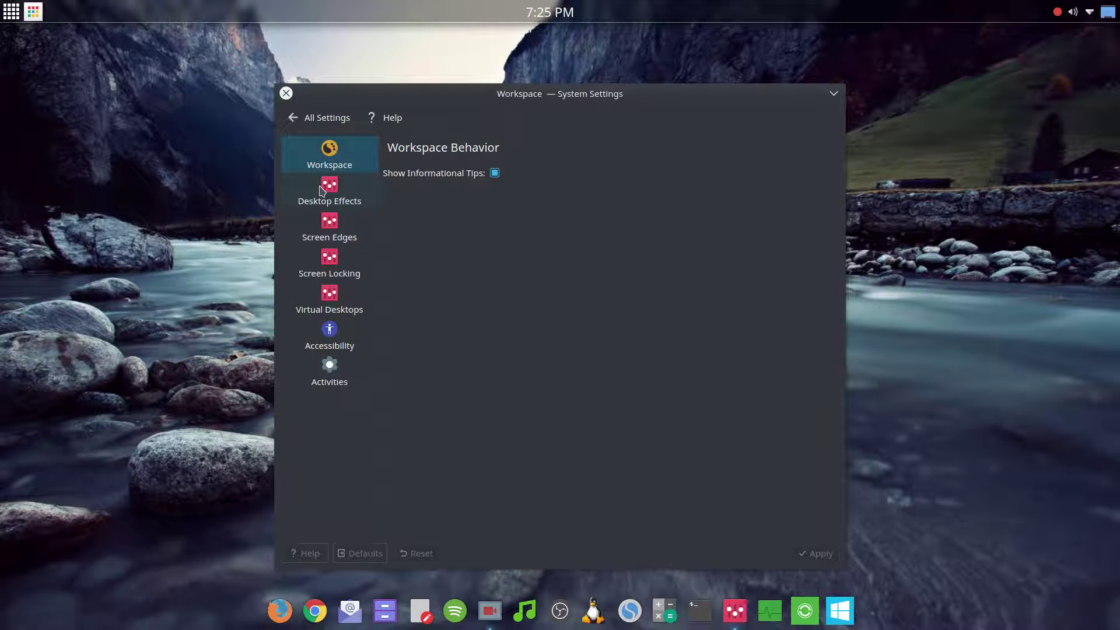
pyautogui.click(321, 190)
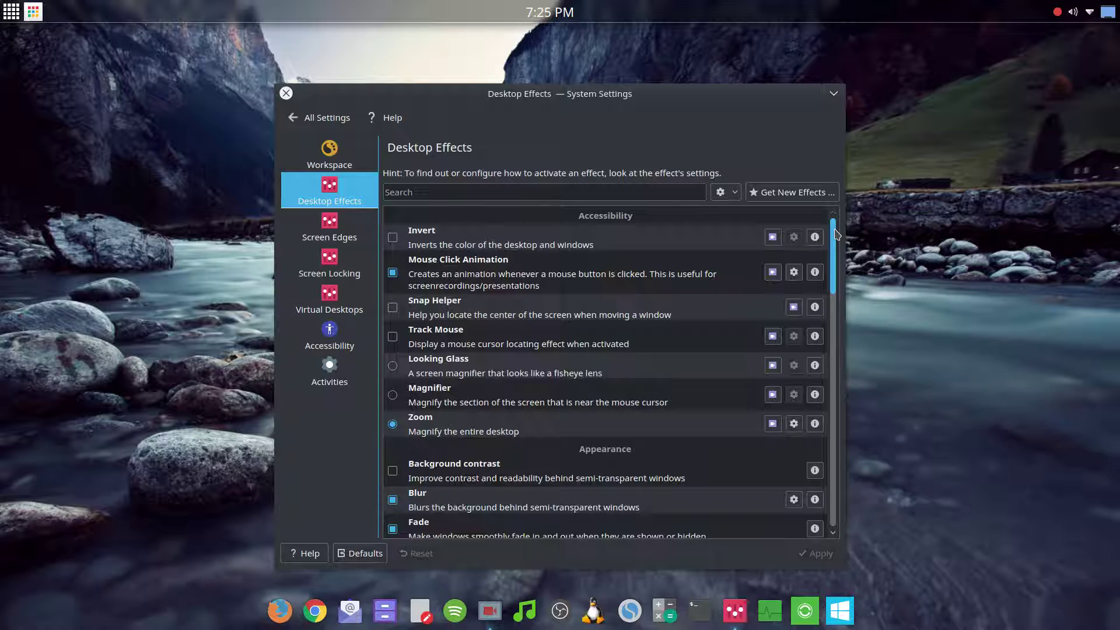
pyautogui.moveTo(837, 233)
pyautogui.mouseDown()
pyautogui.moveTo(847, 475)
pyautogui.moveTo(834, 221)
pyautogui.mouseUp()
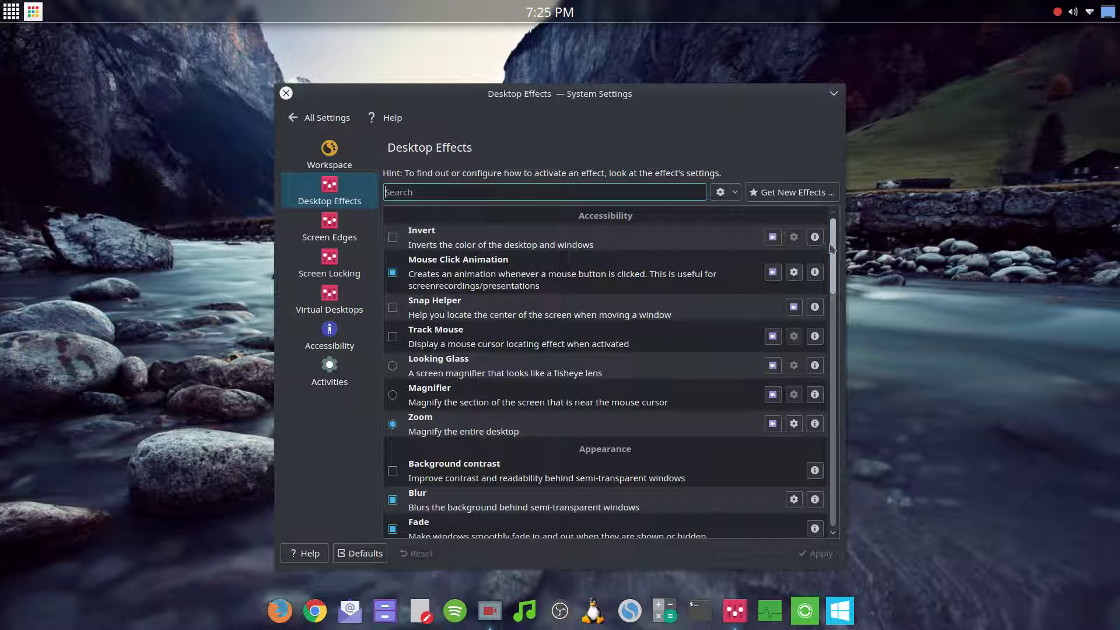
pyautogui.scroll(-1, 836, 253)
pyautogui.moveTo(835, 253); pyautogui.dragTo(843, 406)
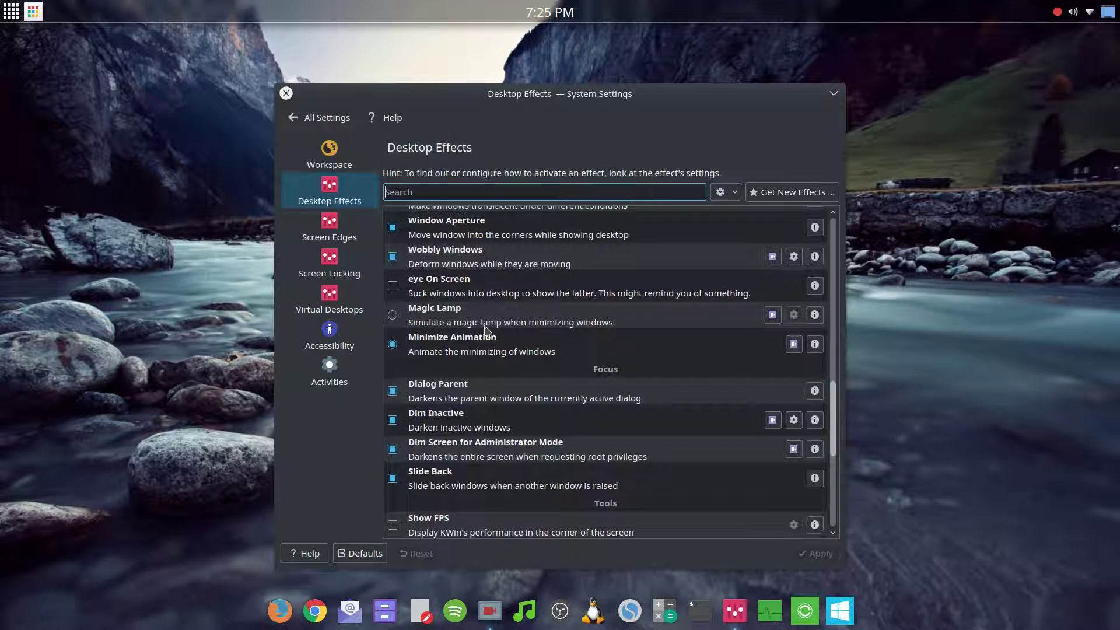
# Open the Screen Edges settings, lower the window over the dock to try revealing it from the bottom screen edge, and raise the window again
pyautogui.click(321, 230)
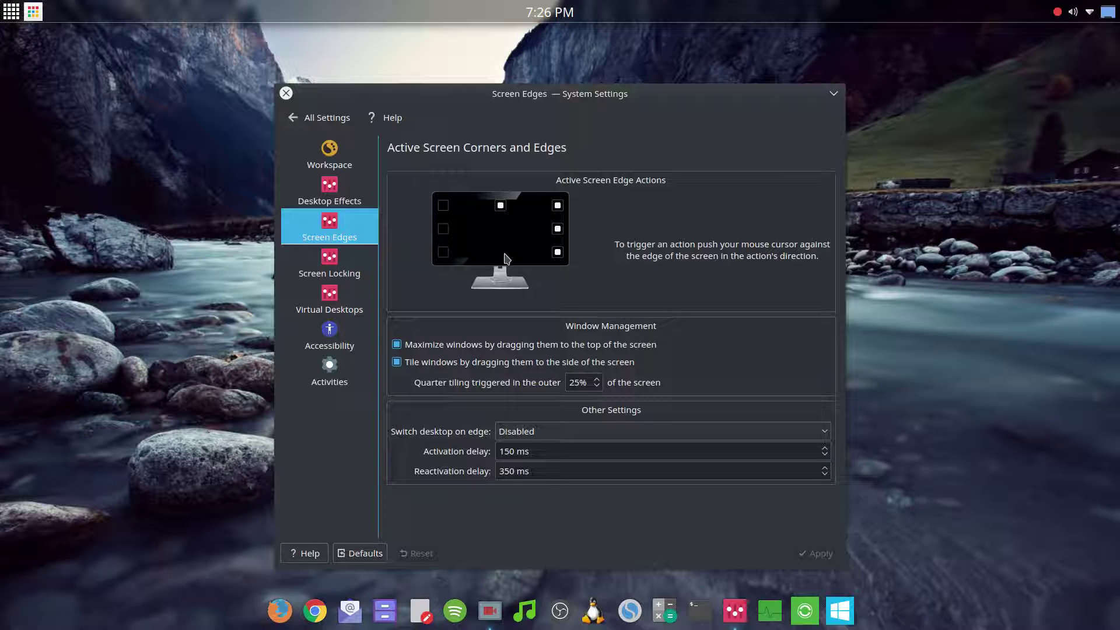
pyautogui.moveTo(584, 95); pyautogui.dragTo(578, 135)
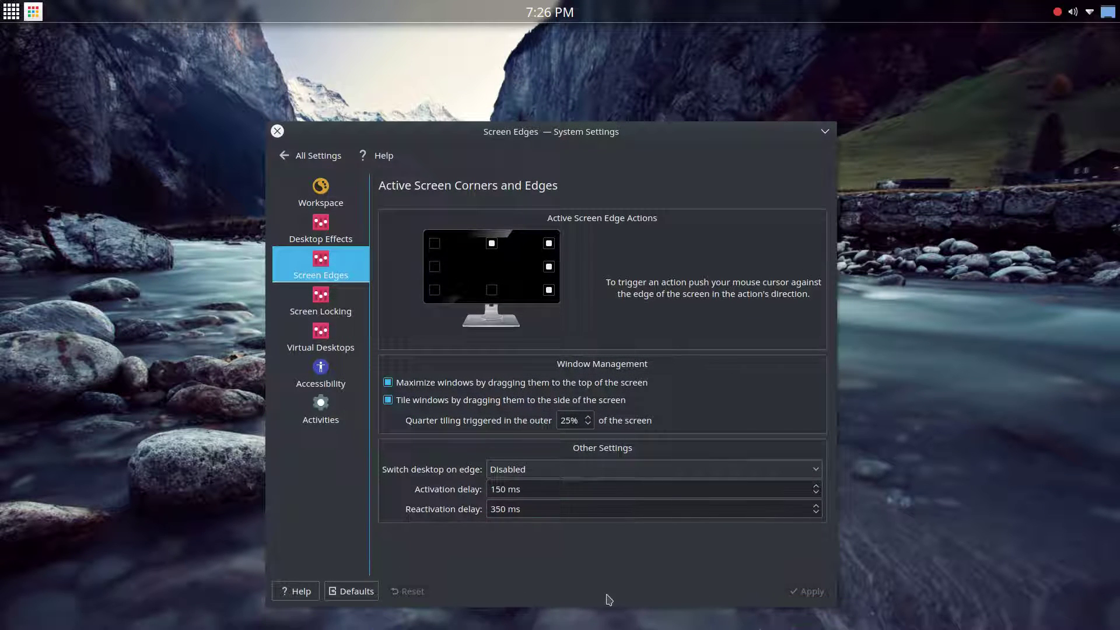
pyautogui.moveTo(542, 628)
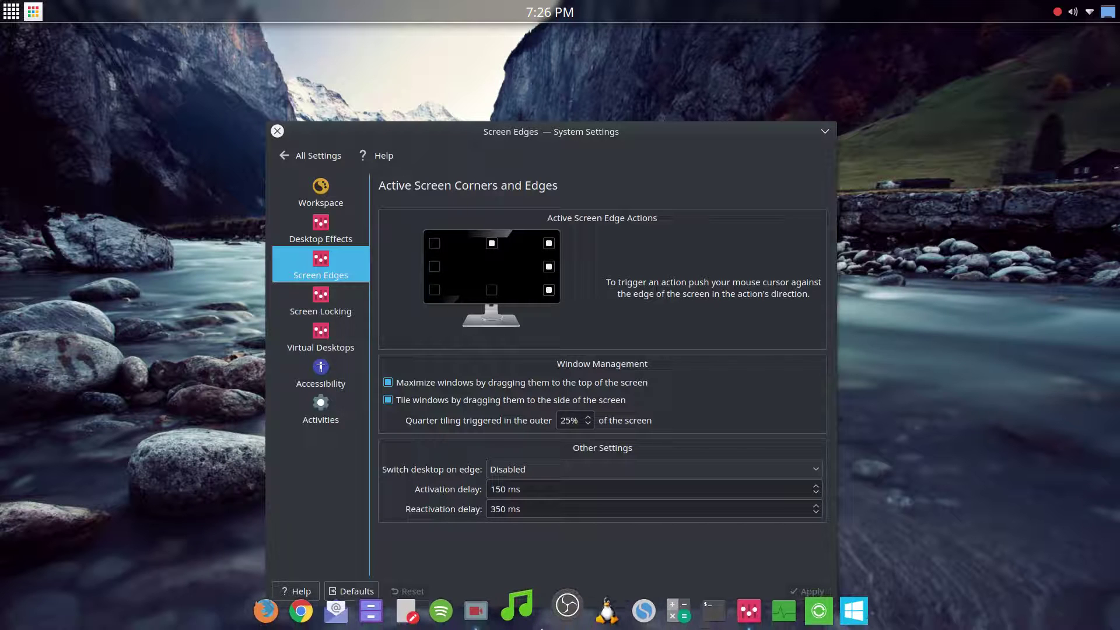
pyautogui.moveTo(580, 131); pyautogui.dragTo(577, 85)
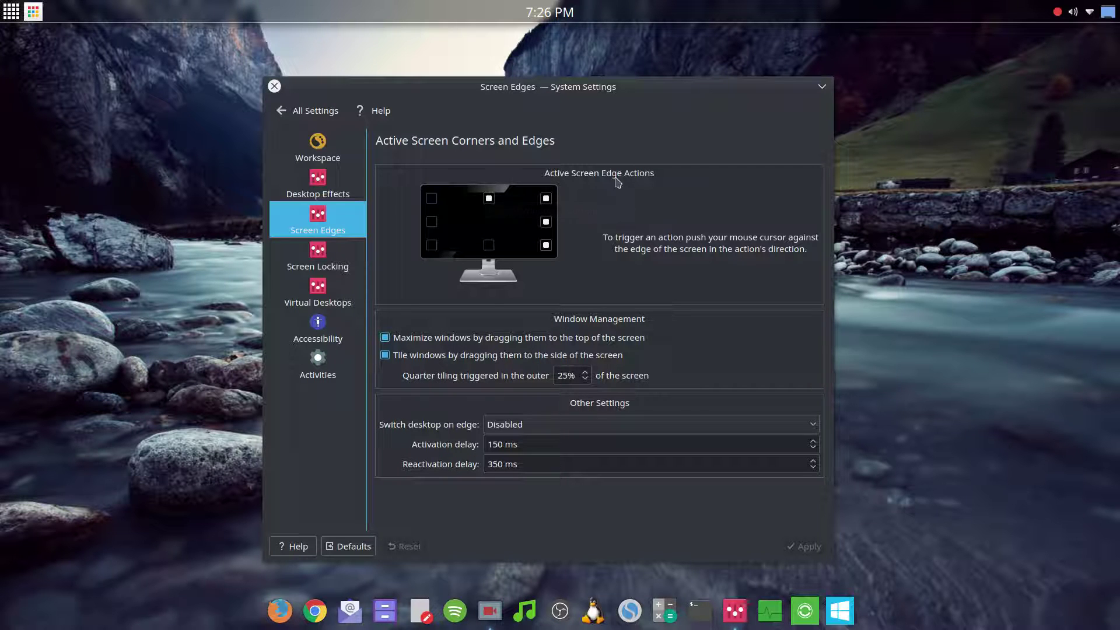
# Open the Dolphin file manager alongside the settings window and try the window overview from the top screen edge, returning to the desktop
pyautogui.click(393, 607)
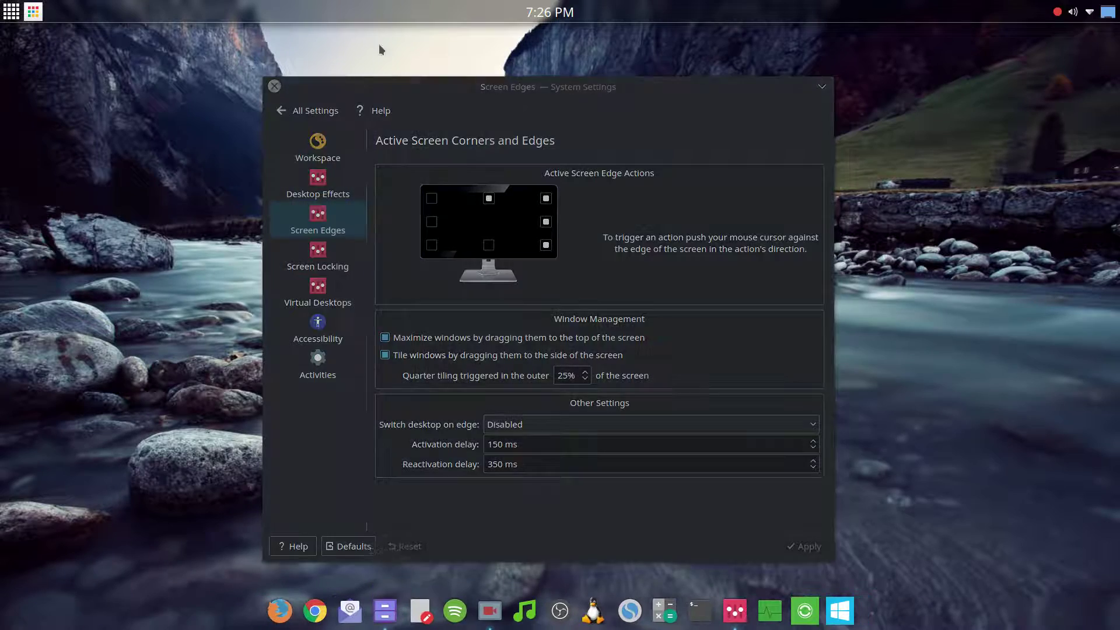
pyautogui.moveTo(592, 85); pyautogui.dragTo(386, 64)
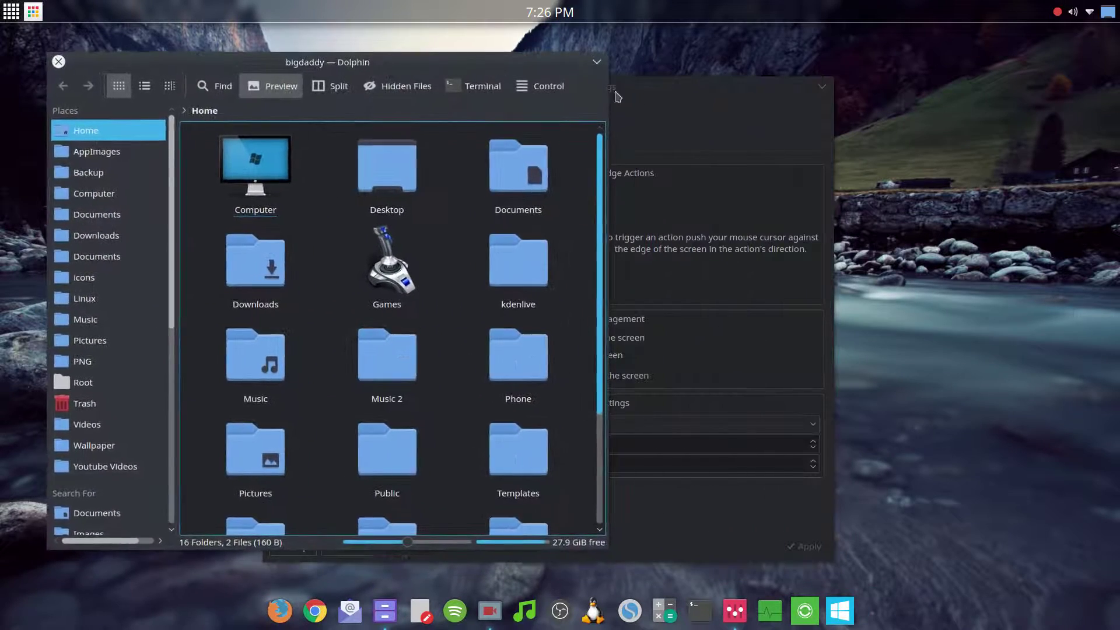
pyautogui.moveTo(689, 87); pyautogui.dragTo(765, 96)
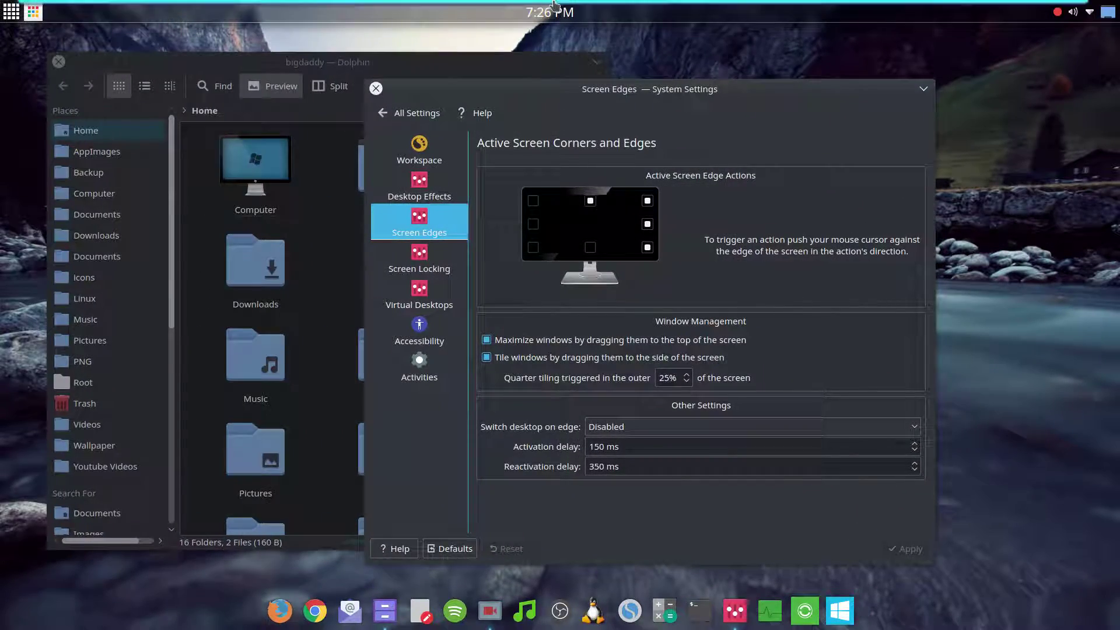
pyautogui.moveTo(563, 1)
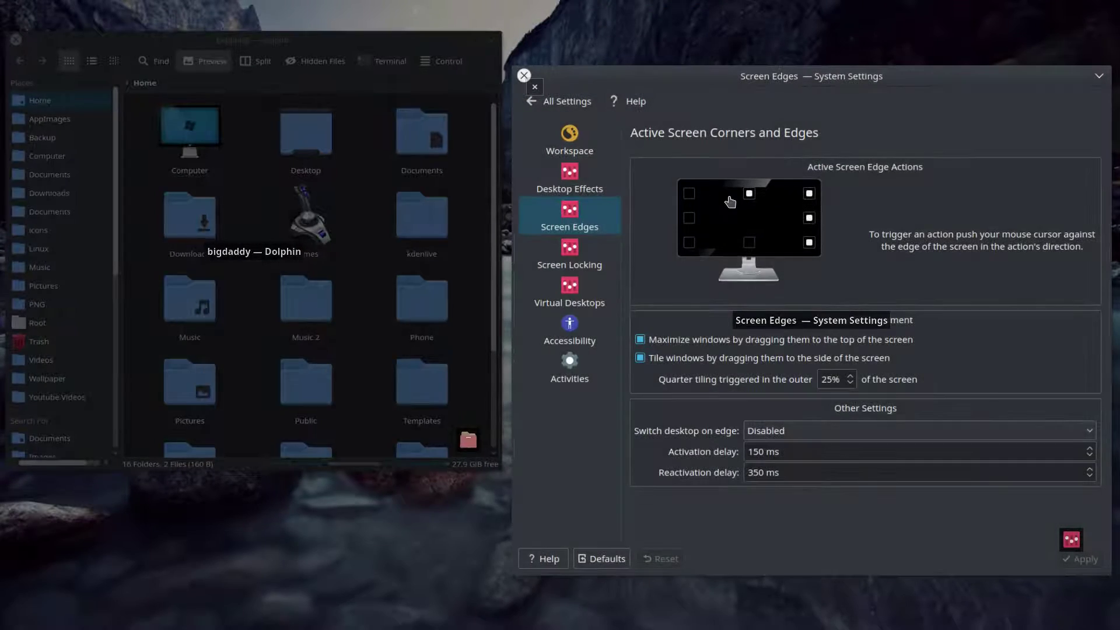
pyautogui.click(849, 195)
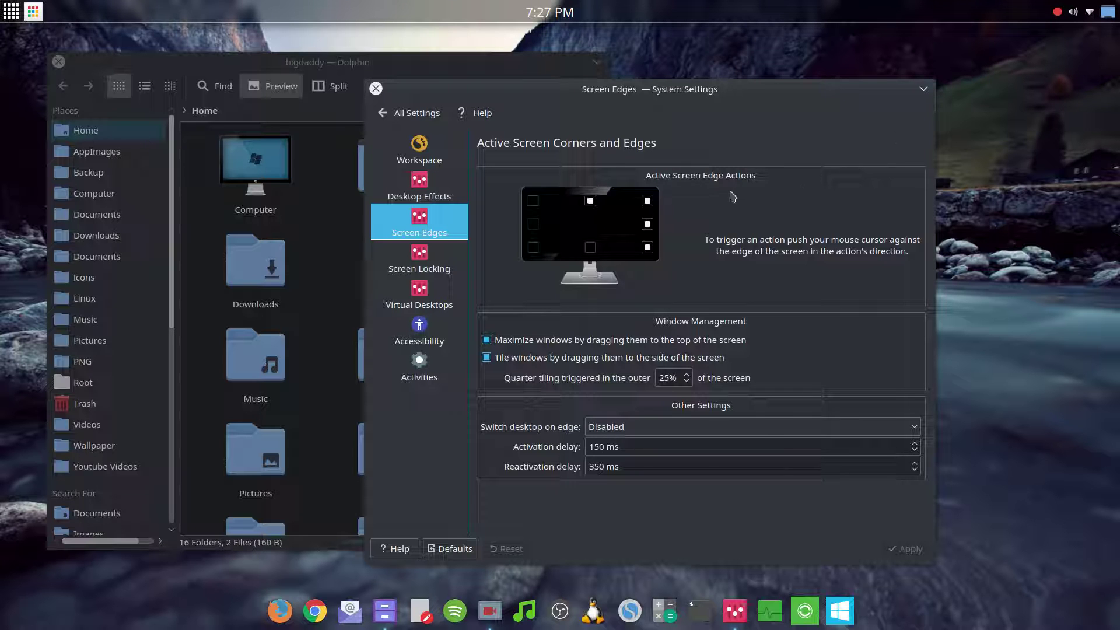
# Assign Application Launcher to the top-right screen corner and apply the change
pyautogui.moveTo(726, 90); pyautogui.dragTo(655, 110)
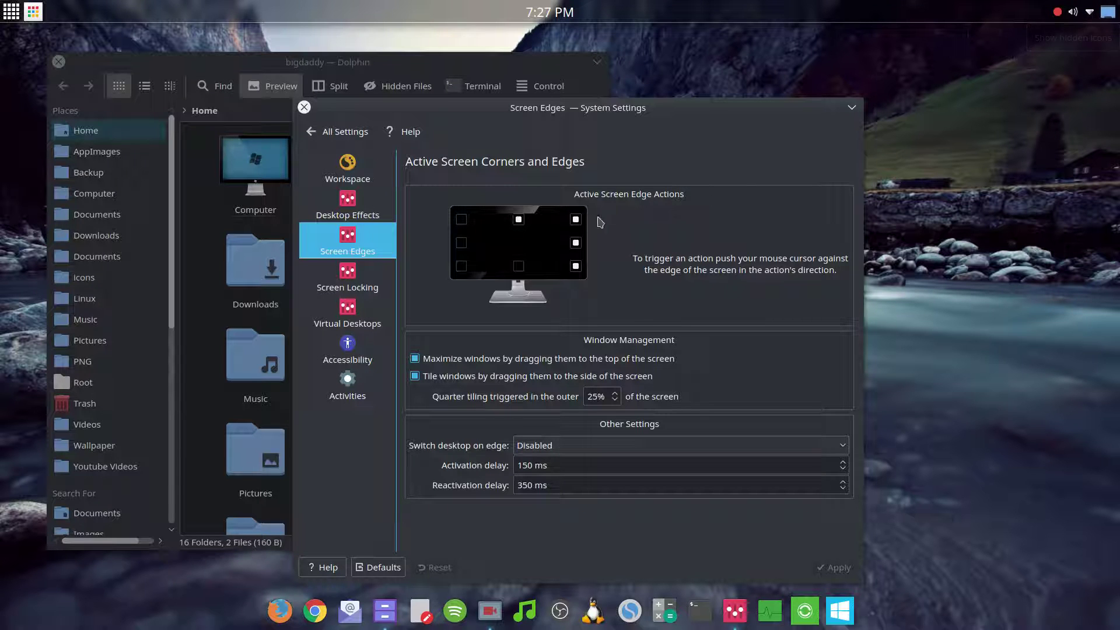
pyautogui.click(576, 219)
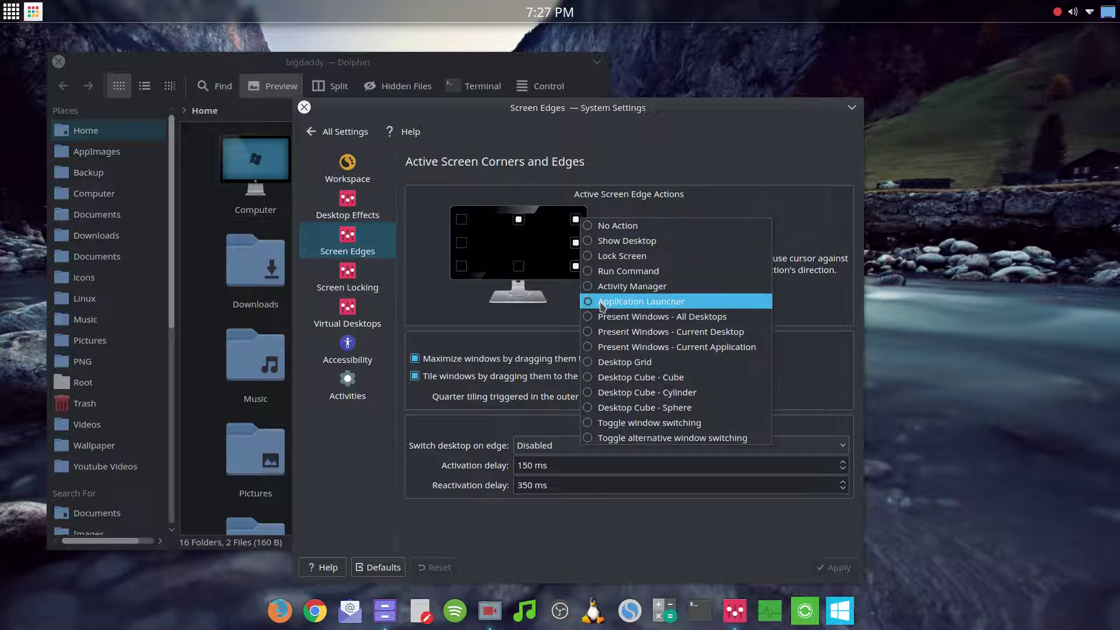
pyautogui.click(607, 286)
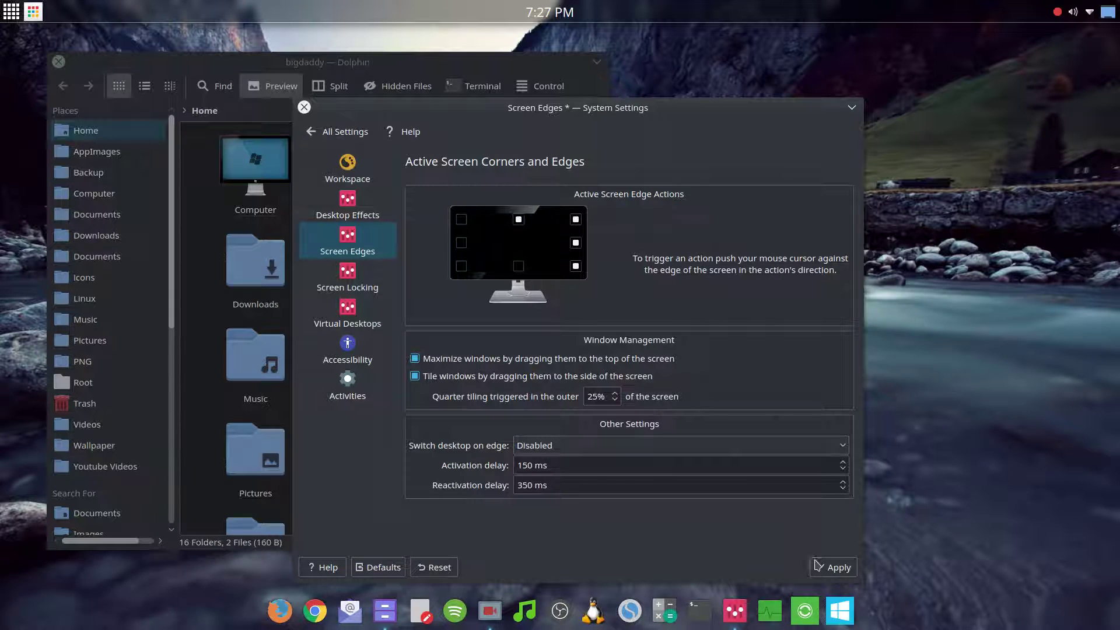
pyautogui.click(835, 567)
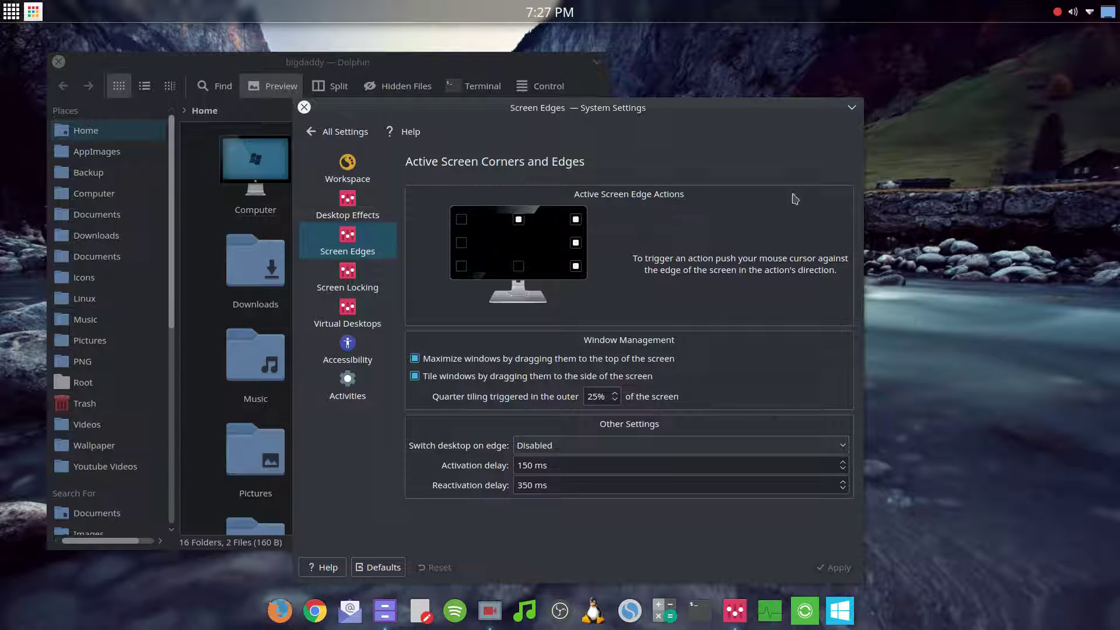
# Test the top-right corner by bringing up the application launcher, dismiss it, and return to the Screen Edges settings
pyautogui.moveTo(1054, 4)
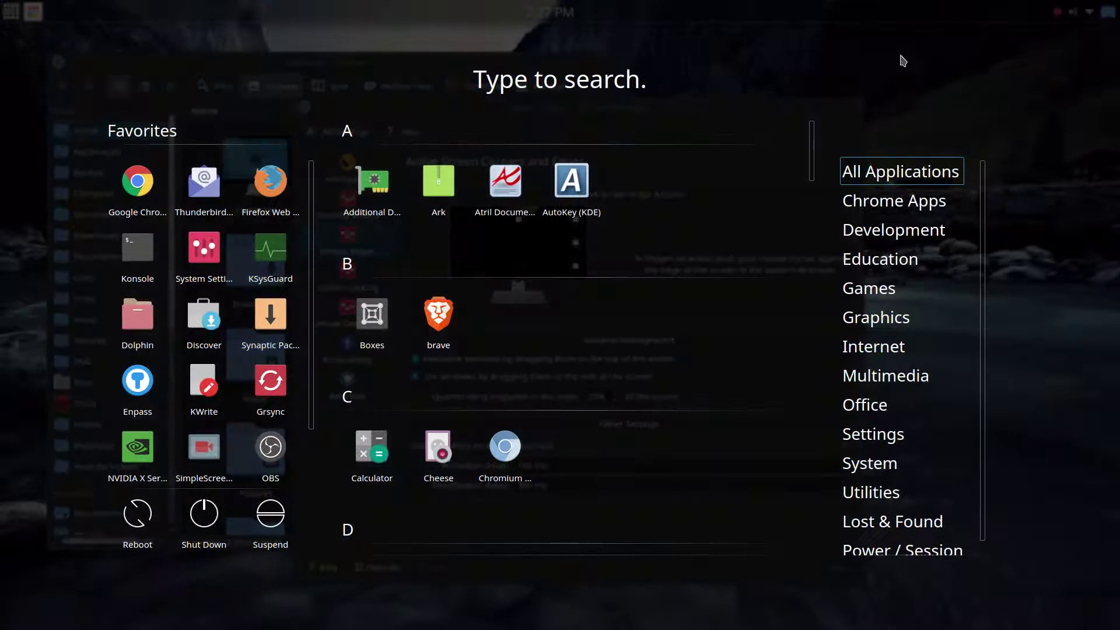
pyautogui.click(910, 100)
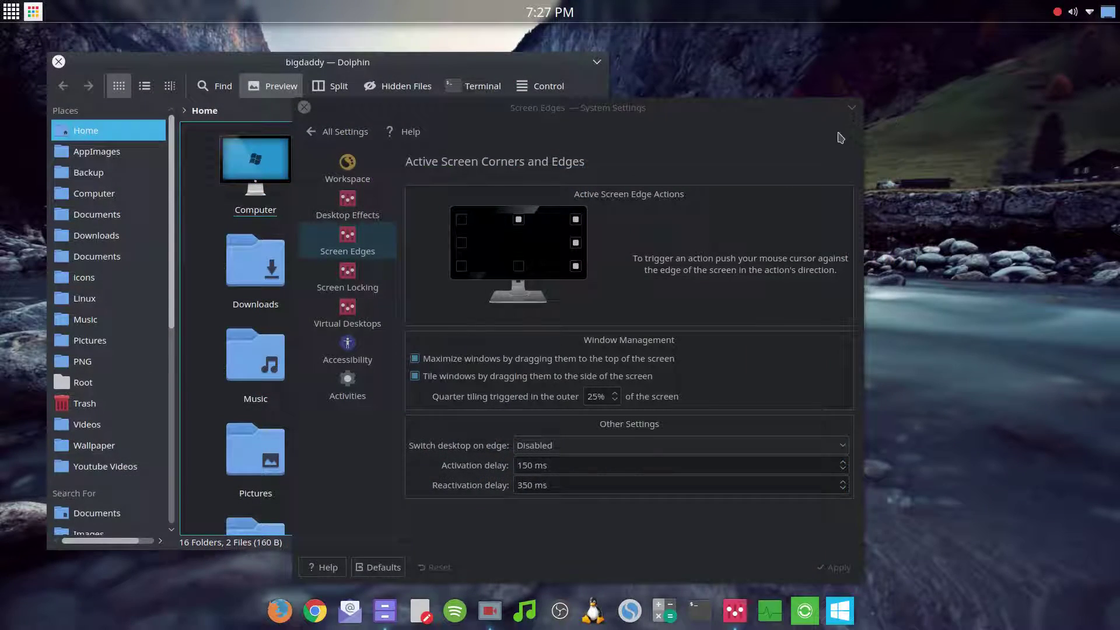
pyautogui.click(790, 116)
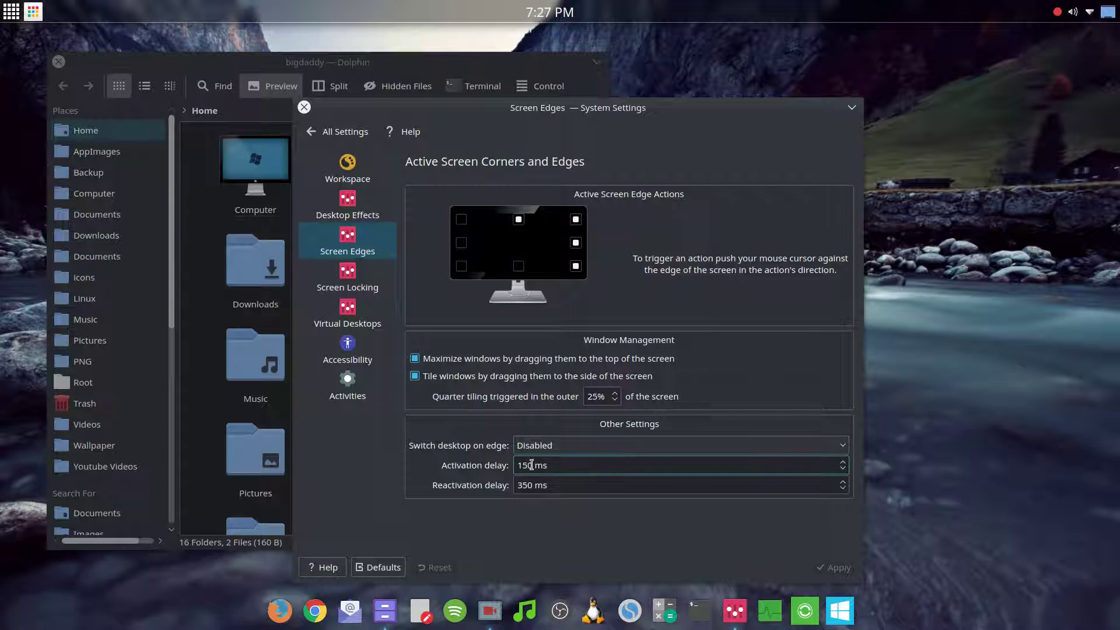
# Check the right edge's Desktop Grid action, trigger the grid from that edge, and return to the first desktop
pyautogui.click(579, 244)
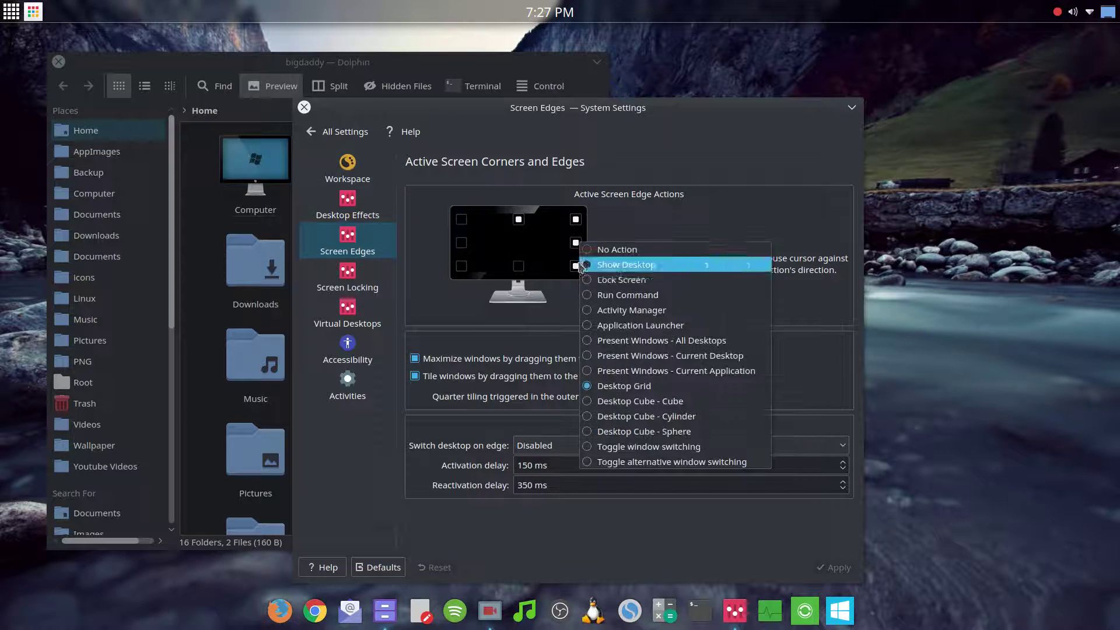
pyautogui.click(623, 386)
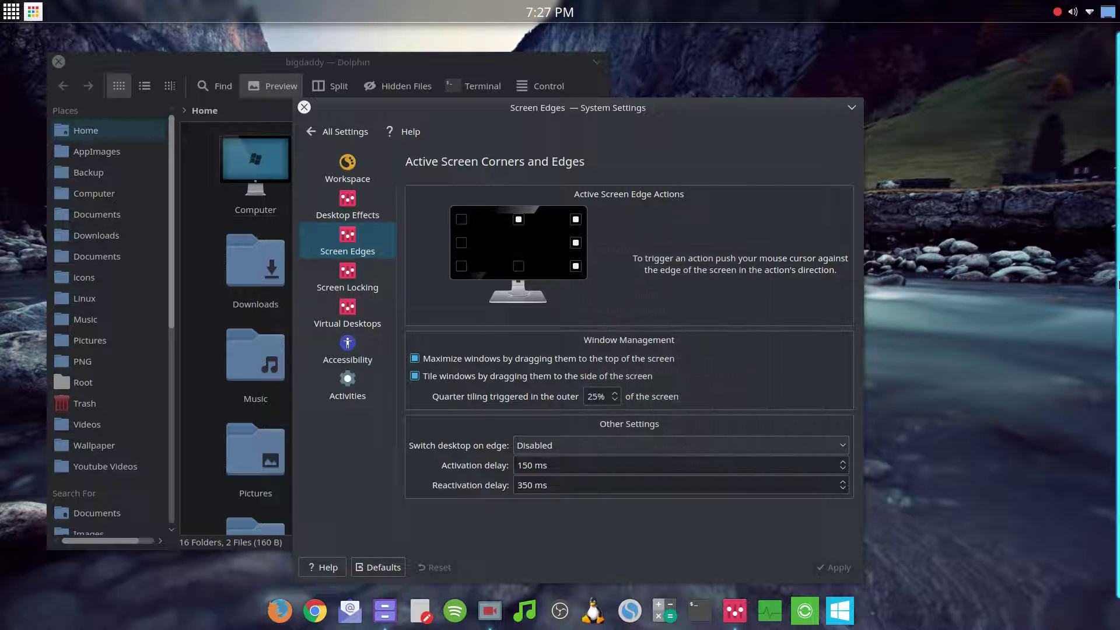
pyautogui.moveTo(1115, 281)
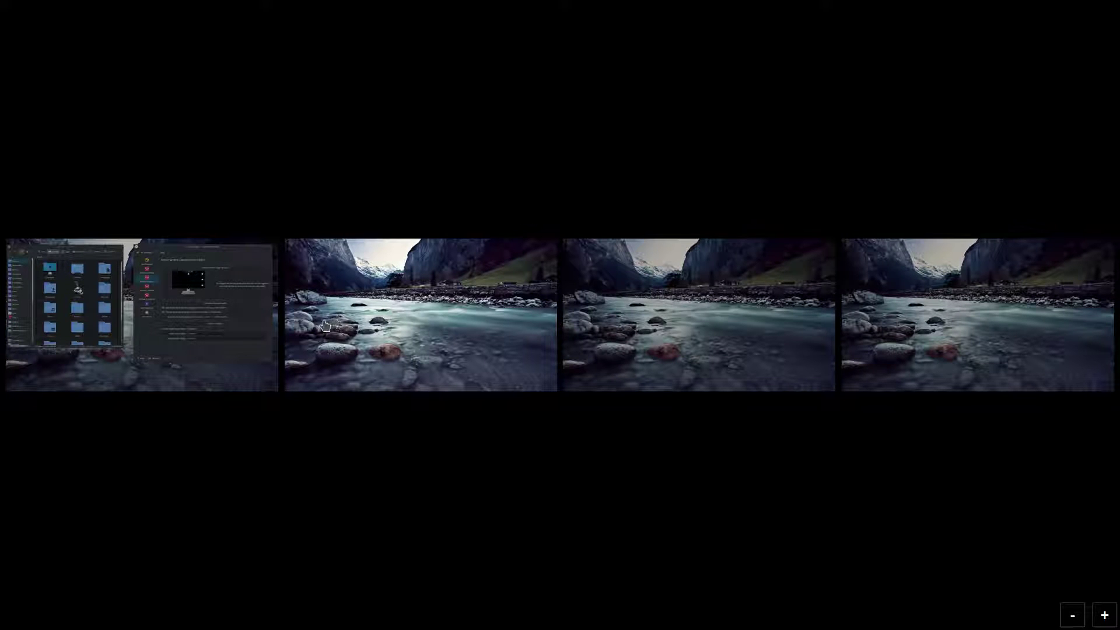
pyautogui.click(233, 321)
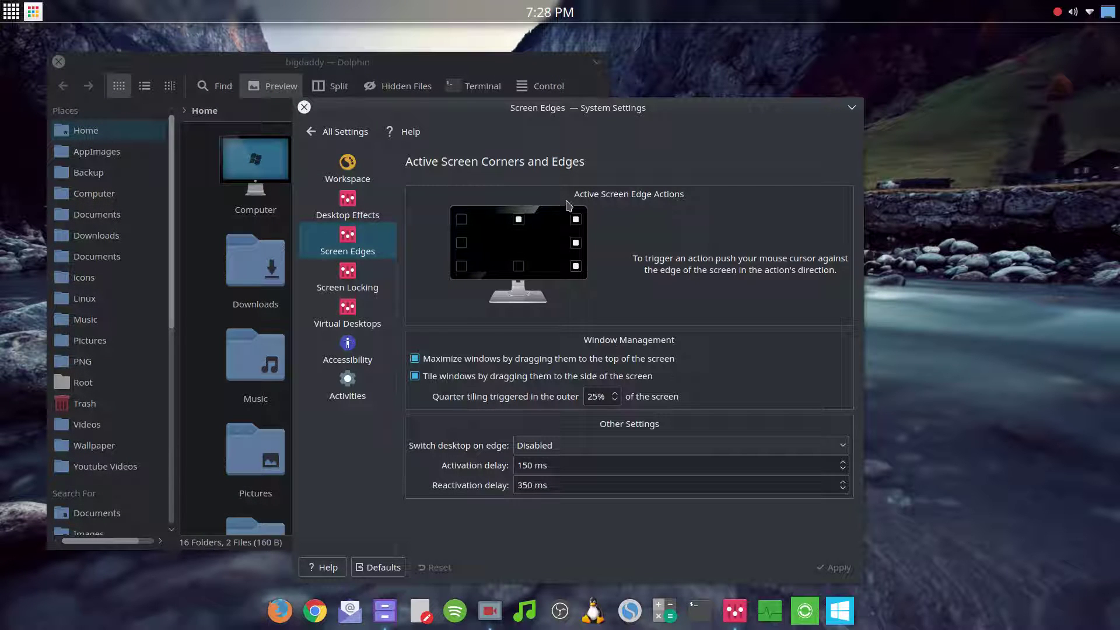
# Review the actions offered for the right edge and bottom-right corner, leaving the corner on Toggle alternative window switching
pyautogui.click(576, 268)
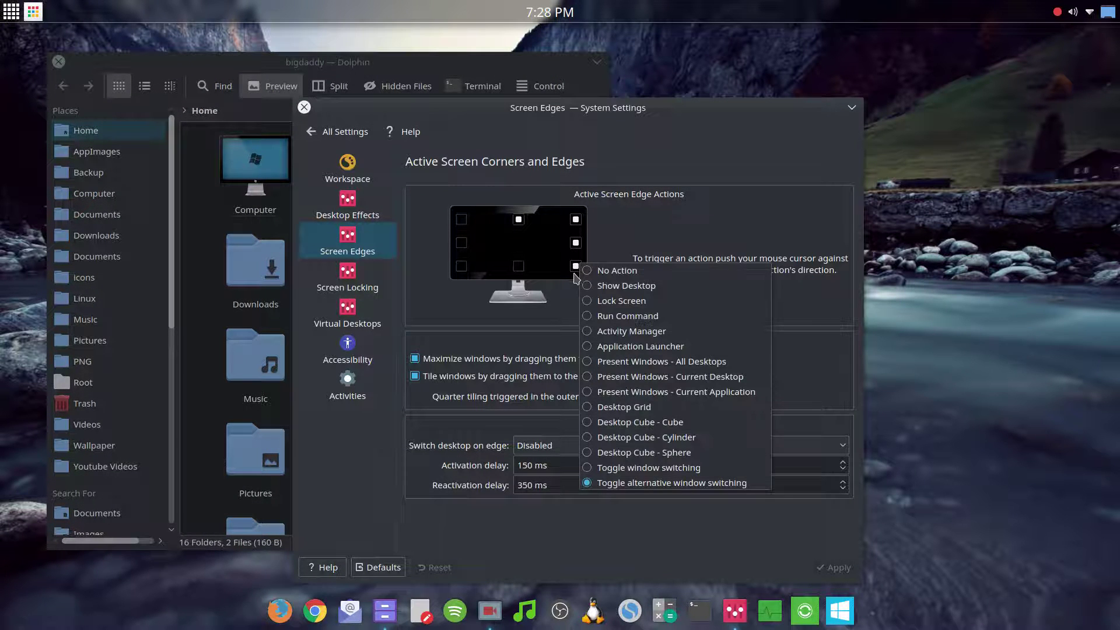
pyautogui.click(577, 244)
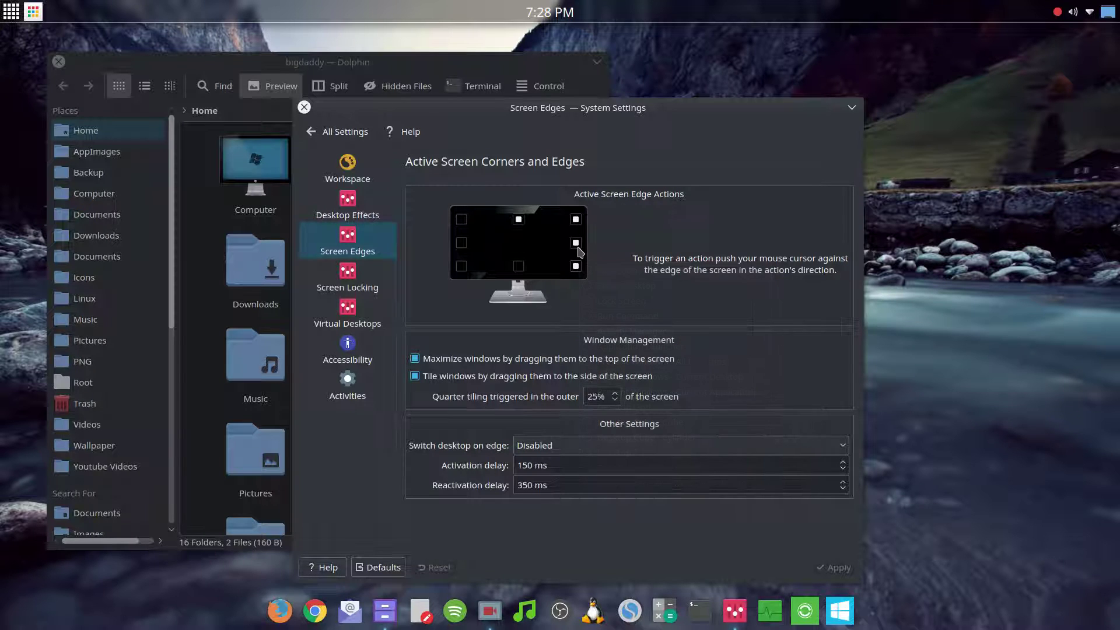
pyautogui.click(577, 244)
pyautogui.click(630, 465)
pyautogui.click(576, 266)
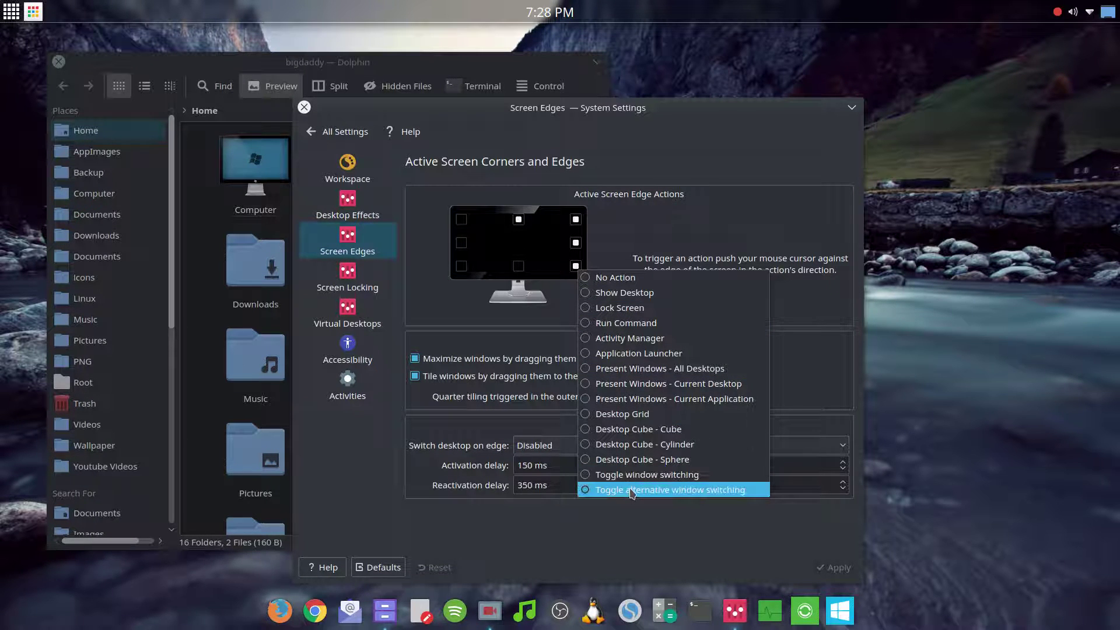
pyautogui.click(944, 307)
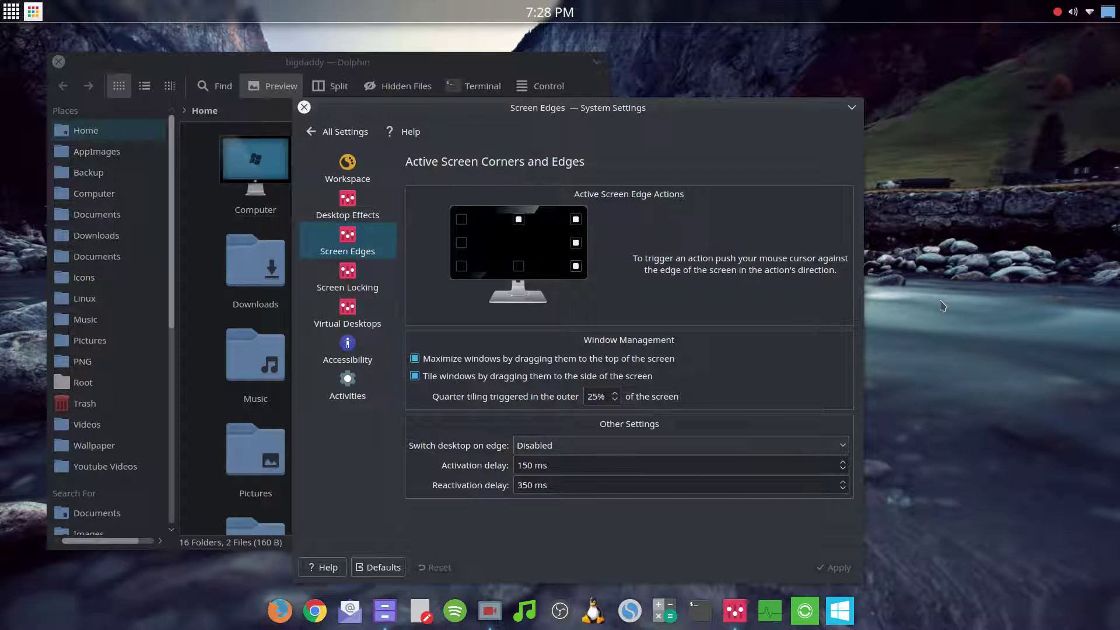
# Trigger window switching from the bottom-right corner, cycle through the open windows, and dismiss the switcher
pyautogui.moveTo(1119, 629)
pyautogui.scroll(-2, 780, 305)
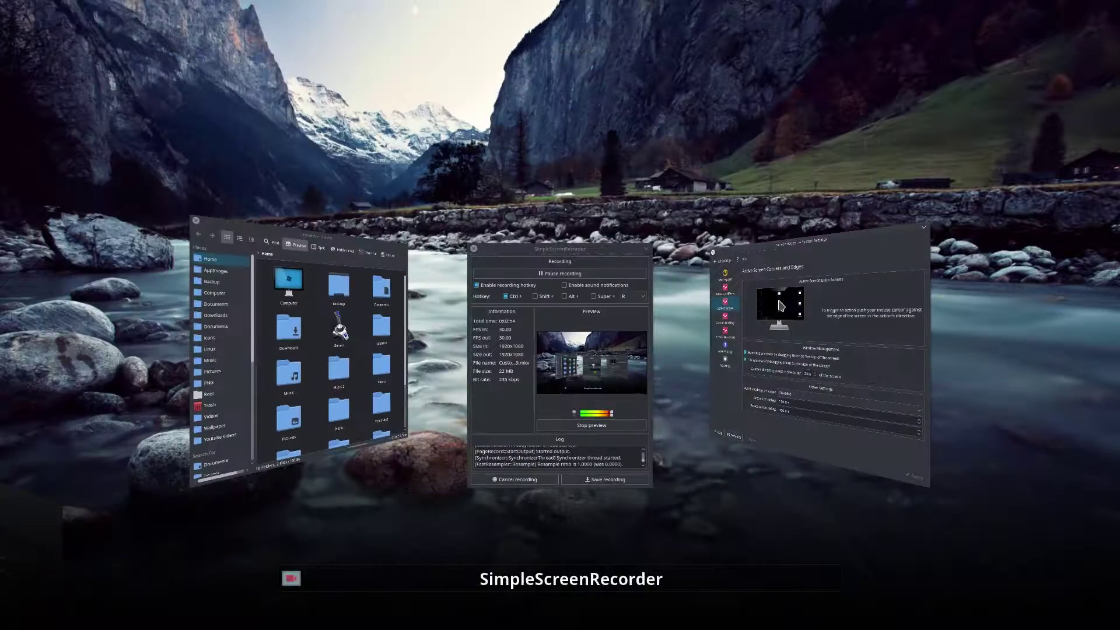
pyautogui.press('Return')
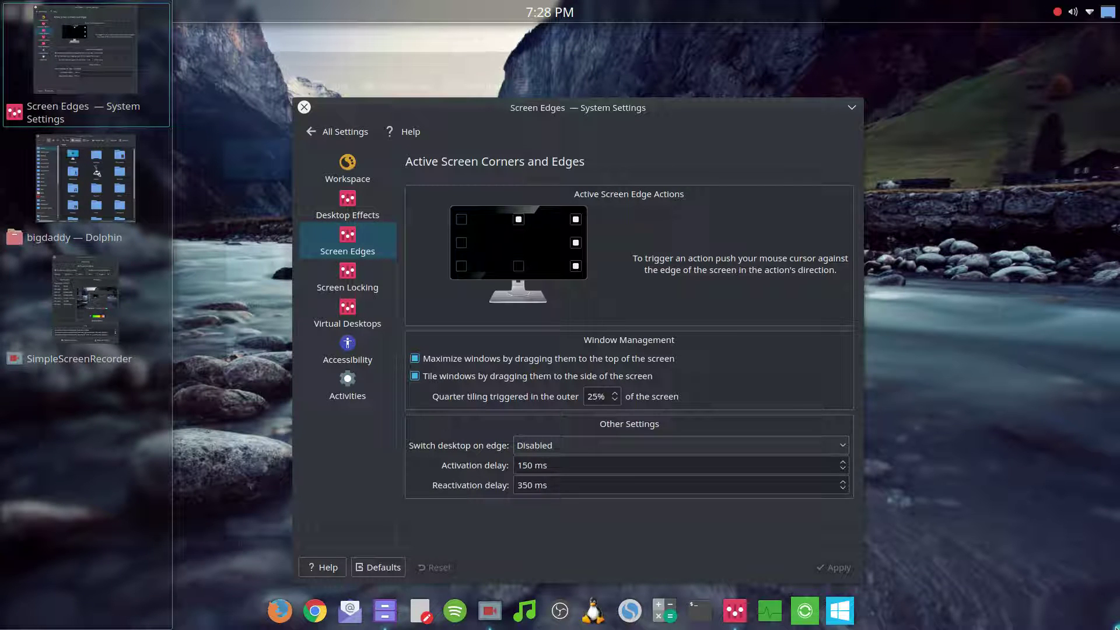
pyautogui.click(1009, 562)
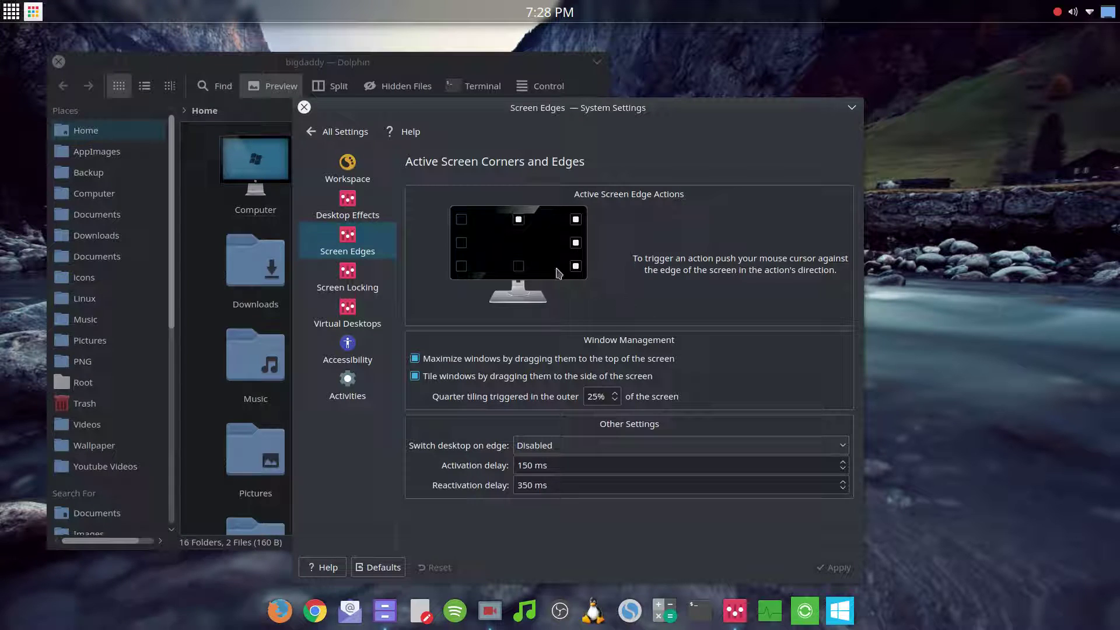
# Set the top screen edge's action to Run Command, apply the change, and trigger the command bar from that edge
pyautogui.click(576, 266)
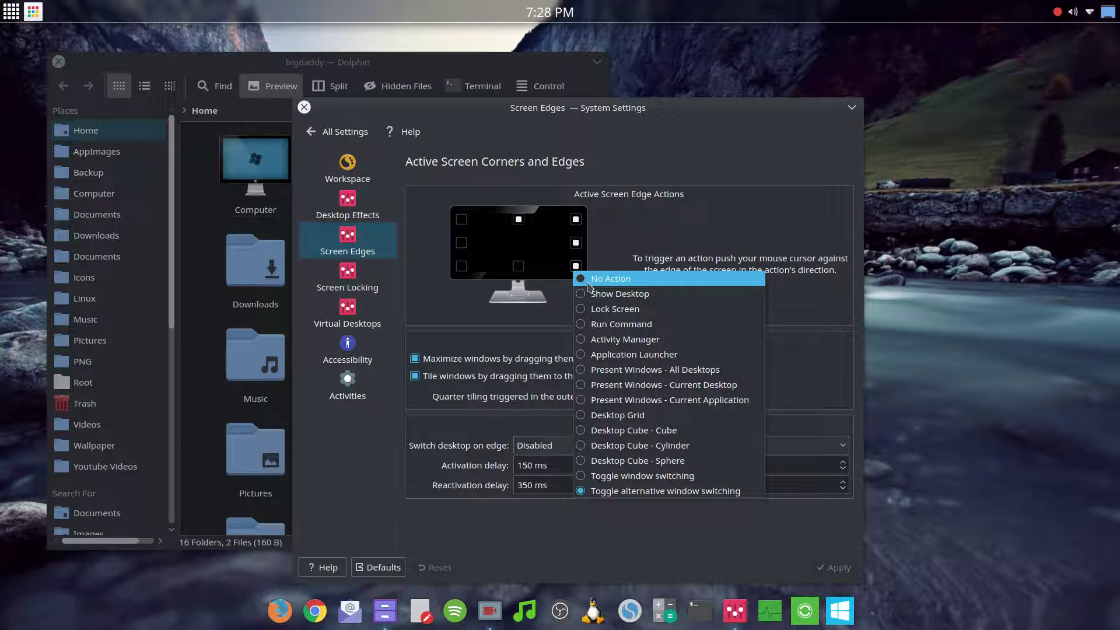
pyautogui.click(591, 282)
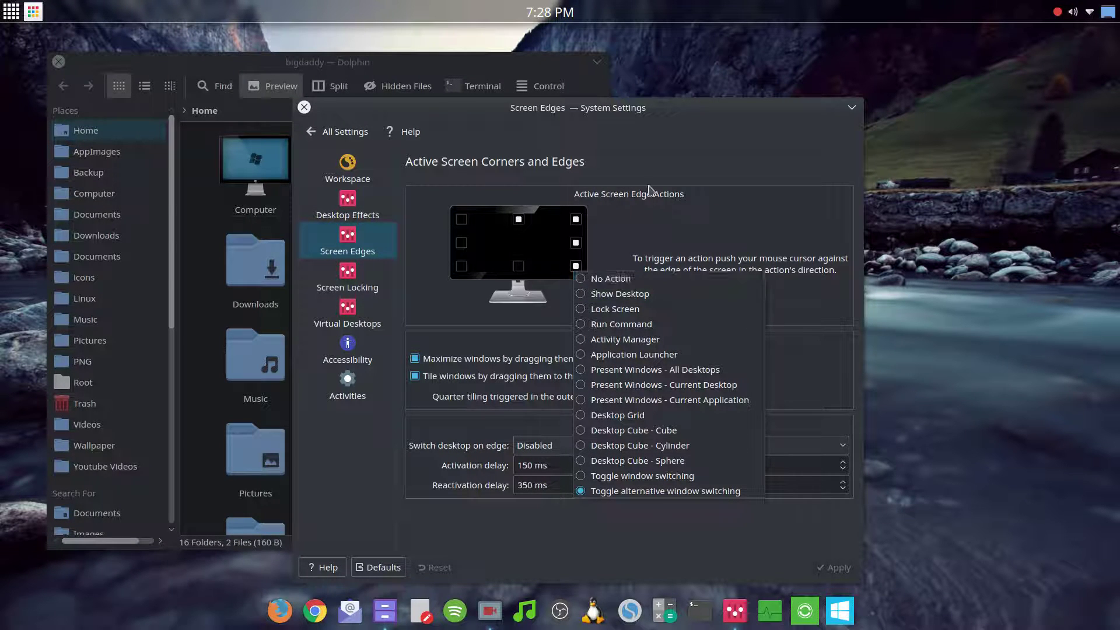
pyautogui.click(519, 220)
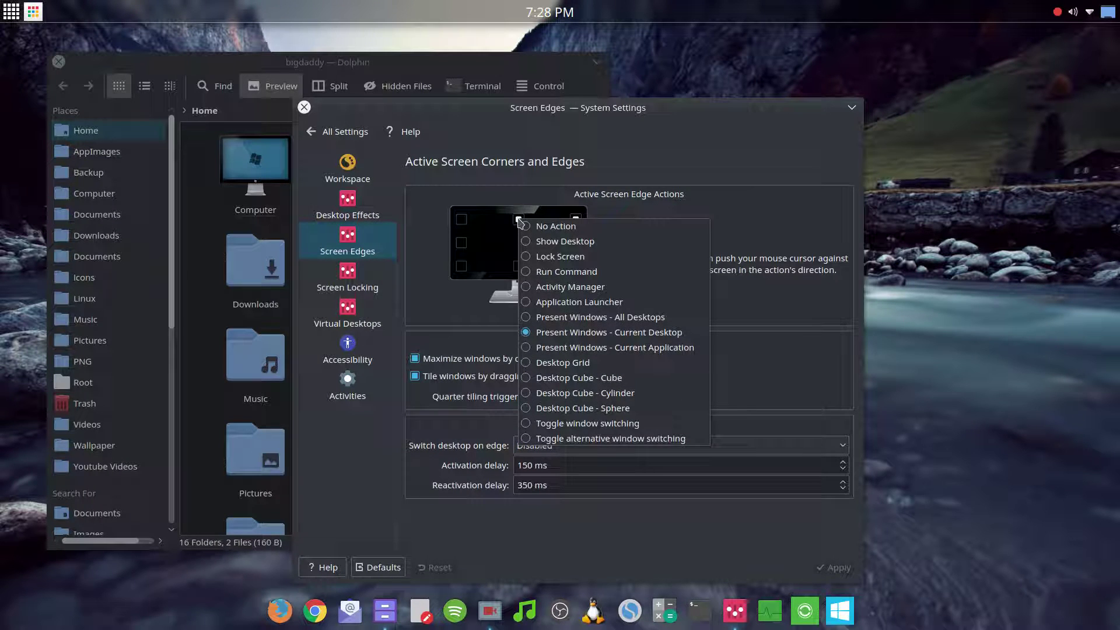
pyautogui.click(530, 275)
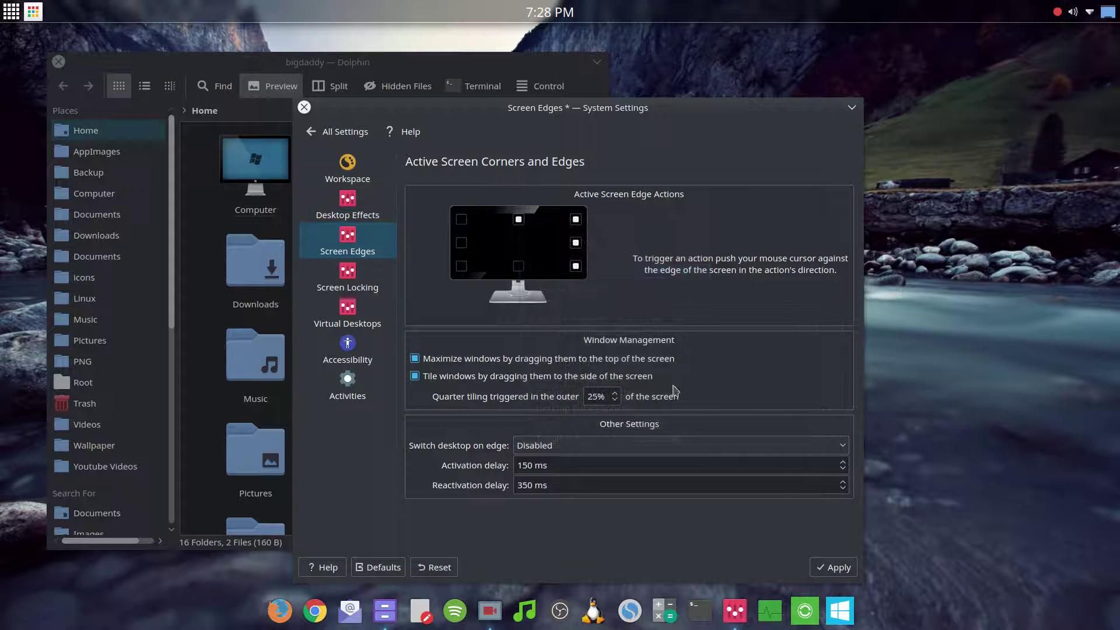
pyautogui.click(835, 568)
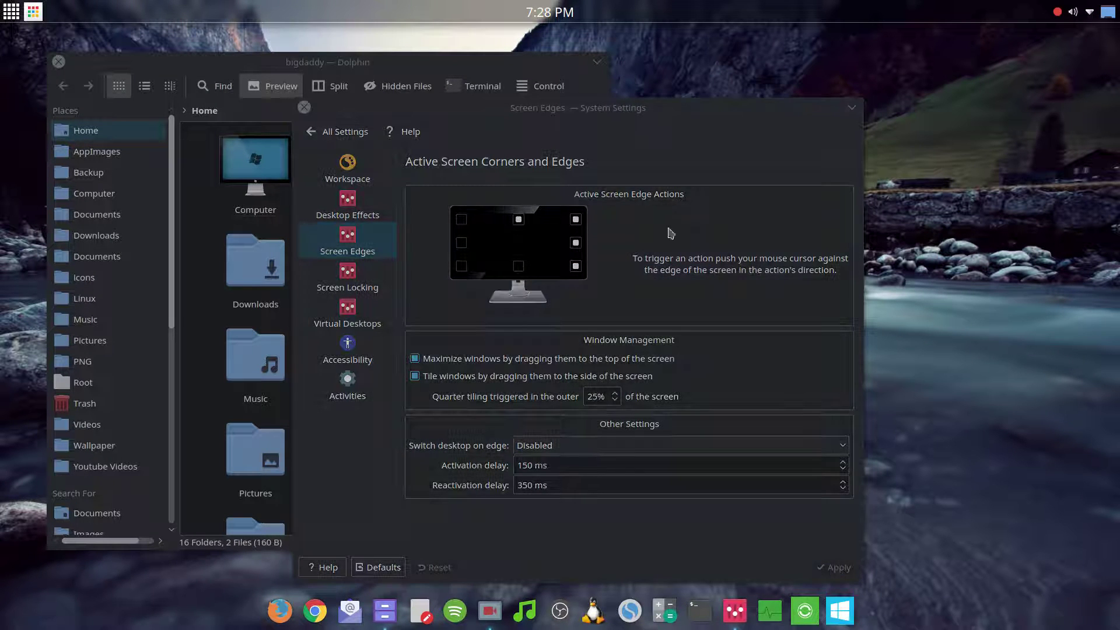
pyautogui.moveTo(528, 3)
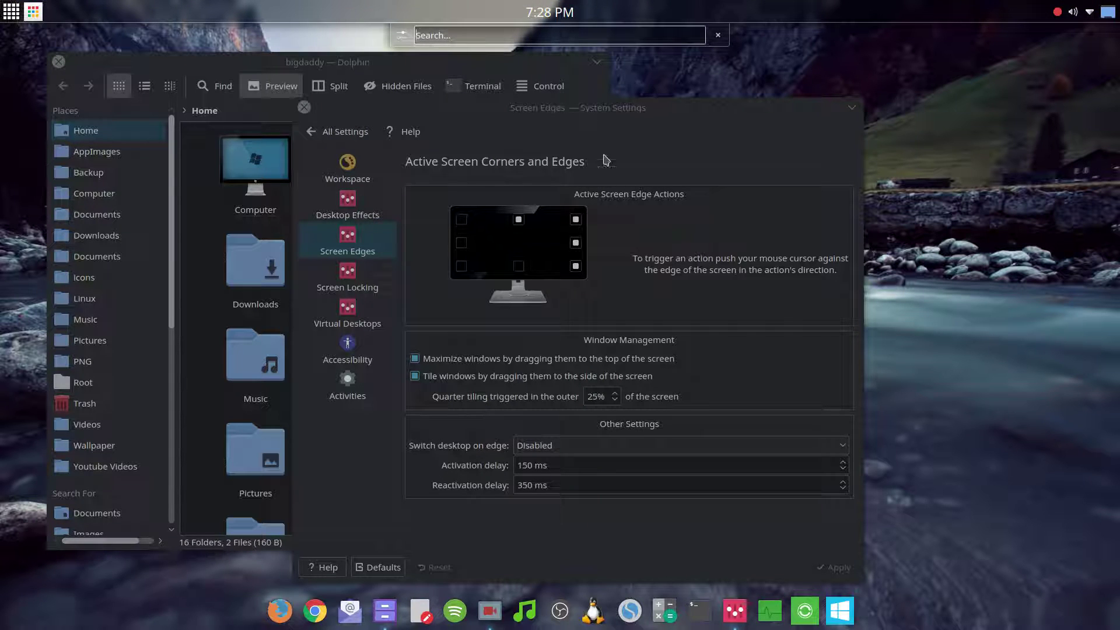
# Set the bottom-right corner's action to Show Desktop, apply the change, and trigger it from that corner
pyautogui.click(577, 271)
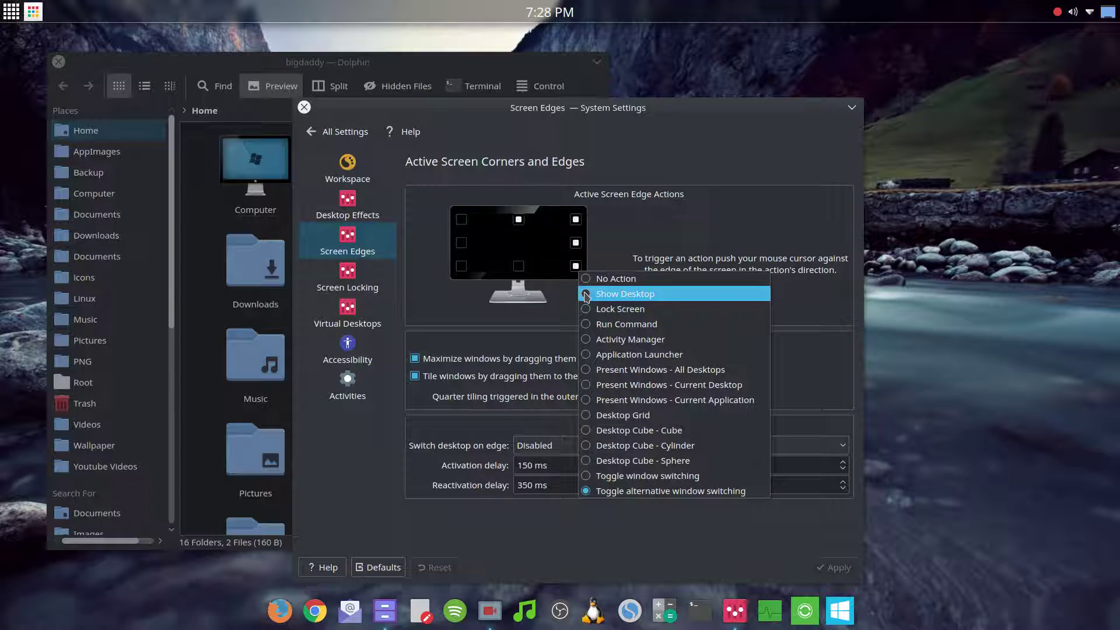
pyautogui.click(586, 294)
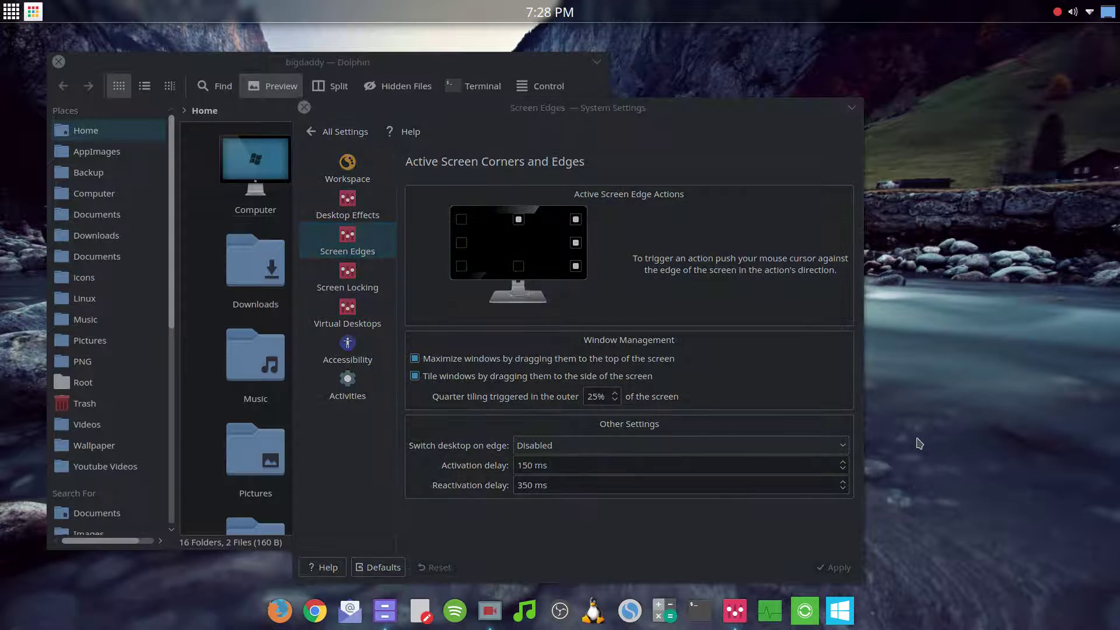
pyautogui.moveTo(1119, 627)
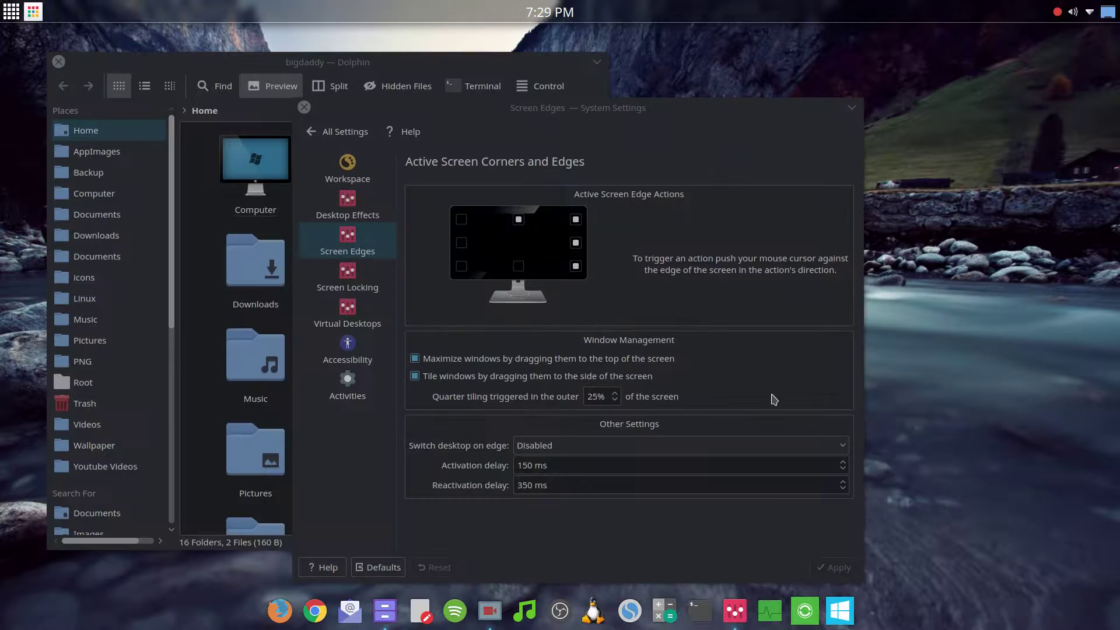
pyautogui.moveTo(1083, 627)
# Show the desktop and restore the windows twice using the Show Desktop widget
pyautogui.click(1109, 12)
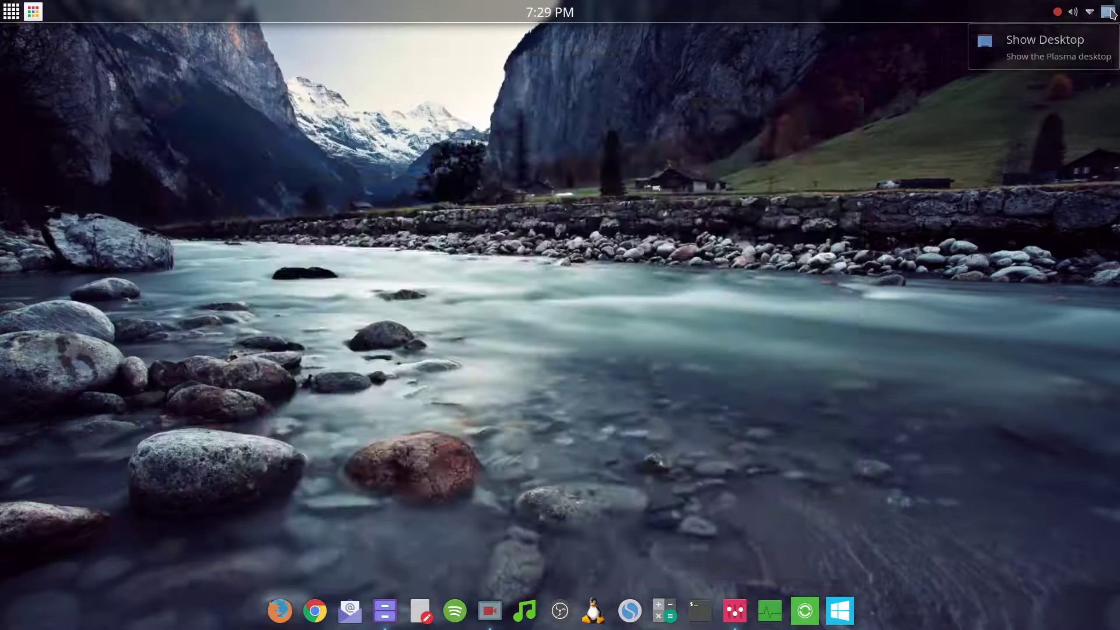
pyautogui.click(1108, 13)
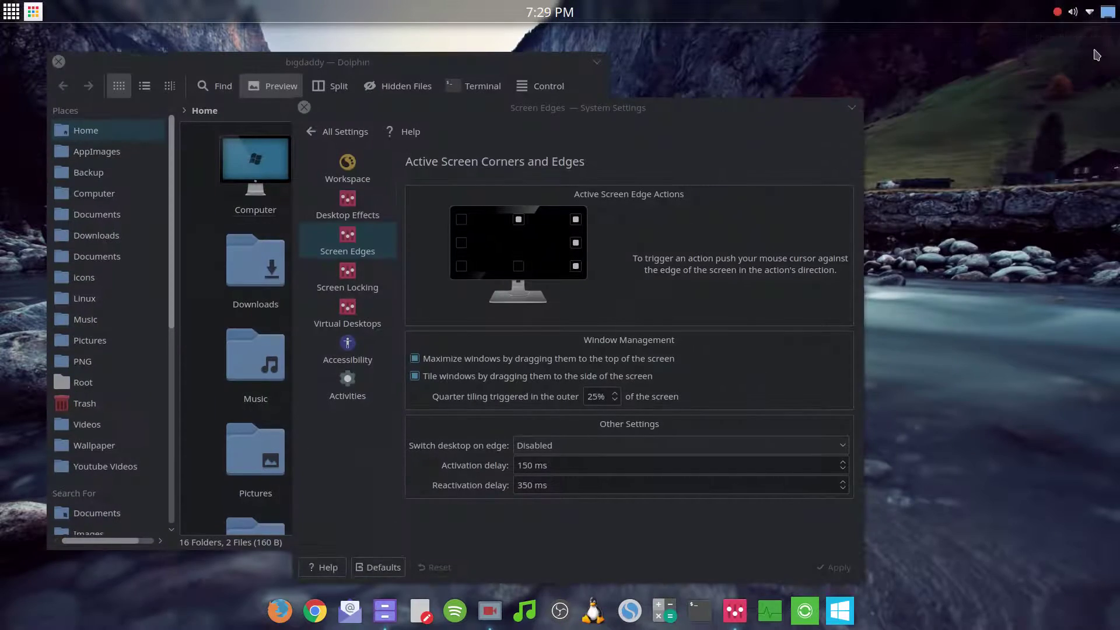
pyautogui.click(1108, 12)
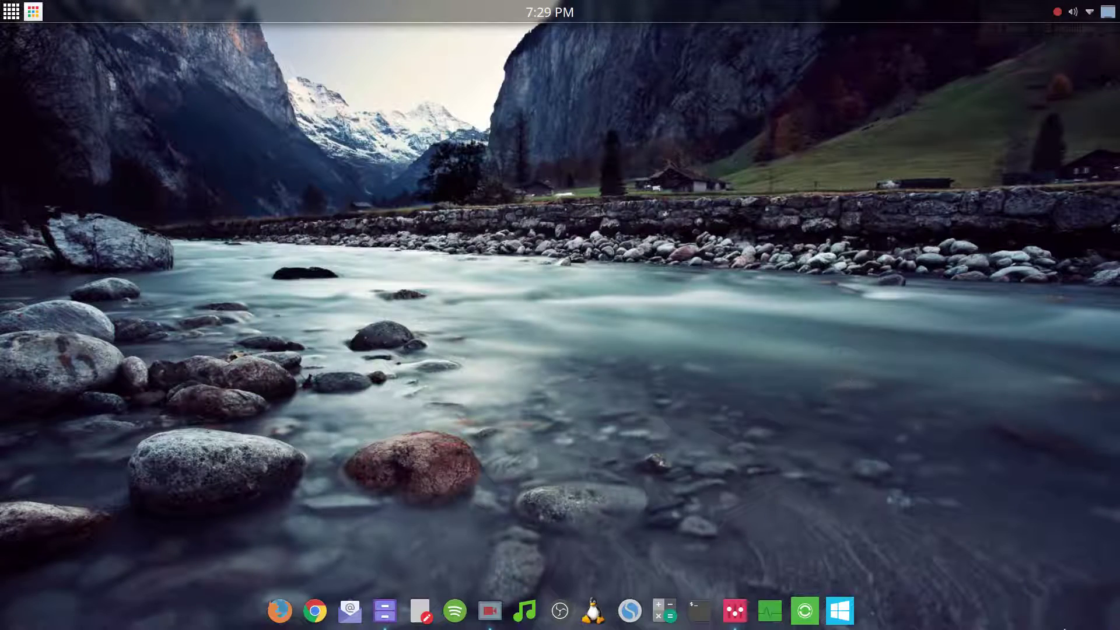
pyautogui.click(1108, 13)
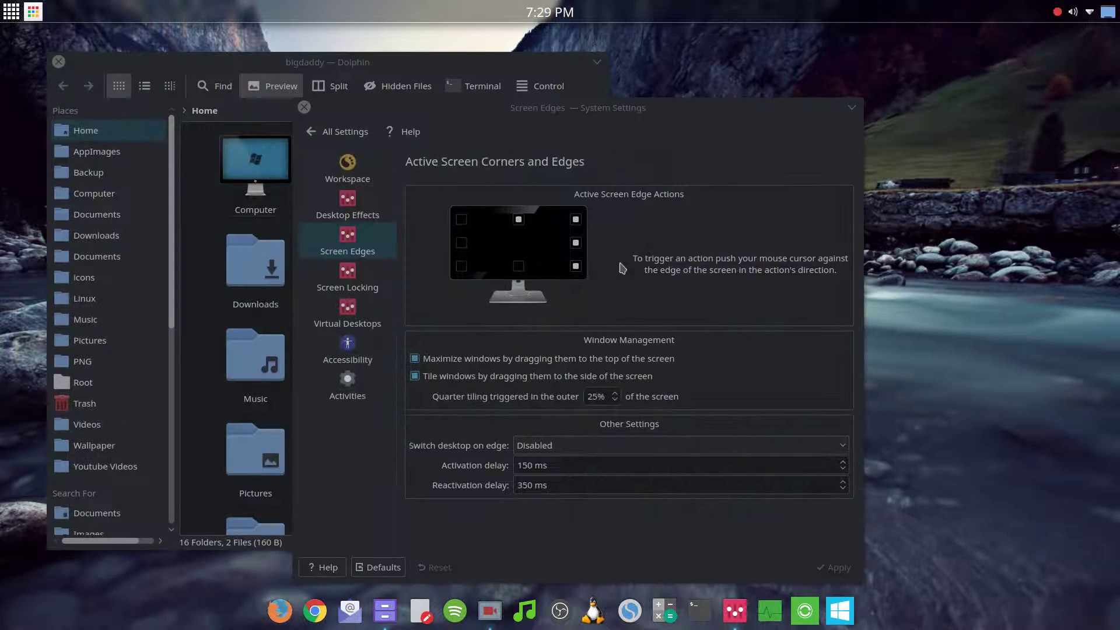
# Review the actions offered for the bottom-right corner and test the application launcher from the top-right corner
pyautogui.click(574, 271)
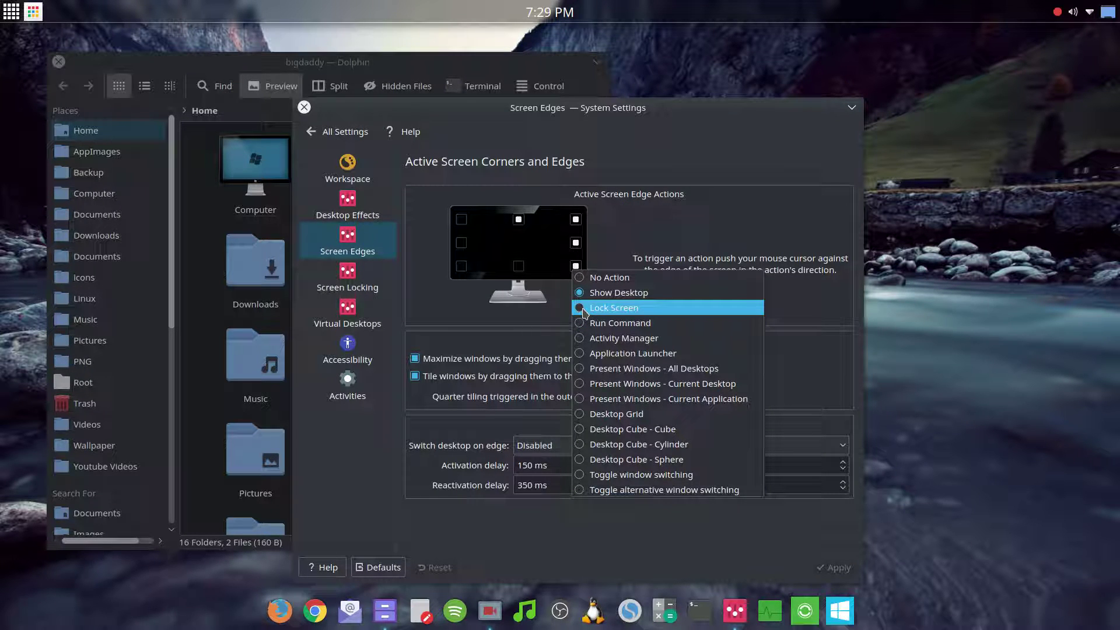
pyautogui.click(581, 278)
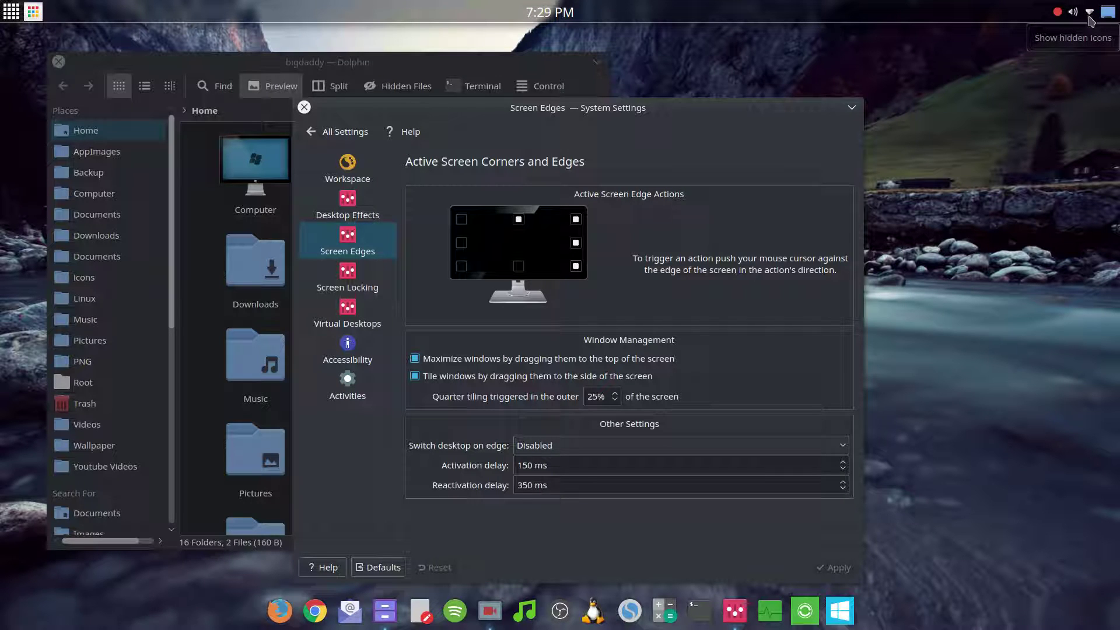
pyautogui.click(1063, 122)
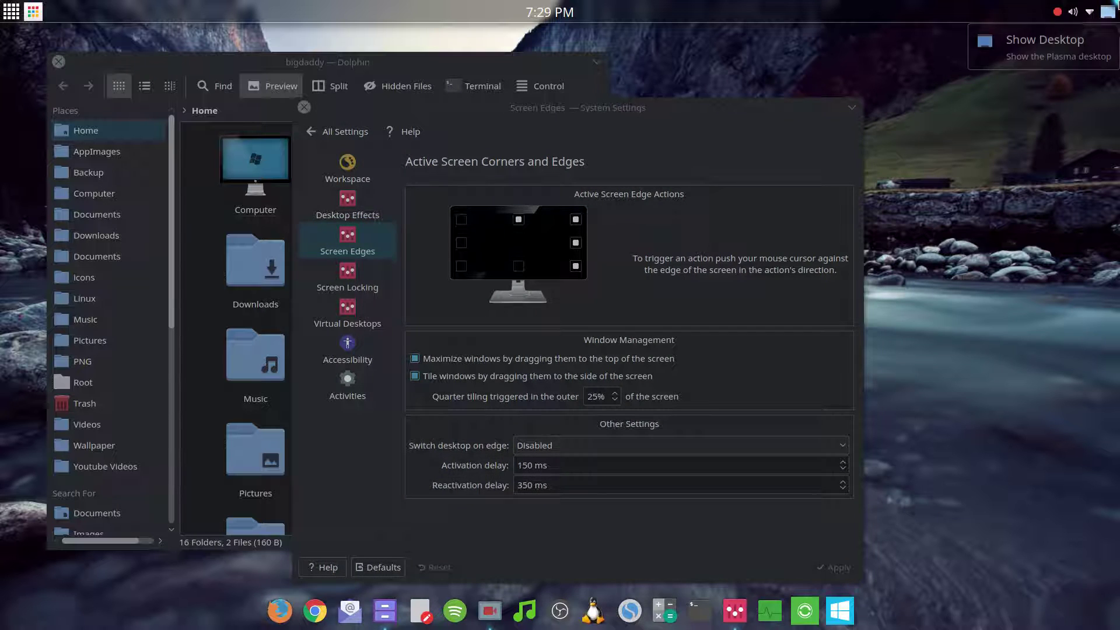
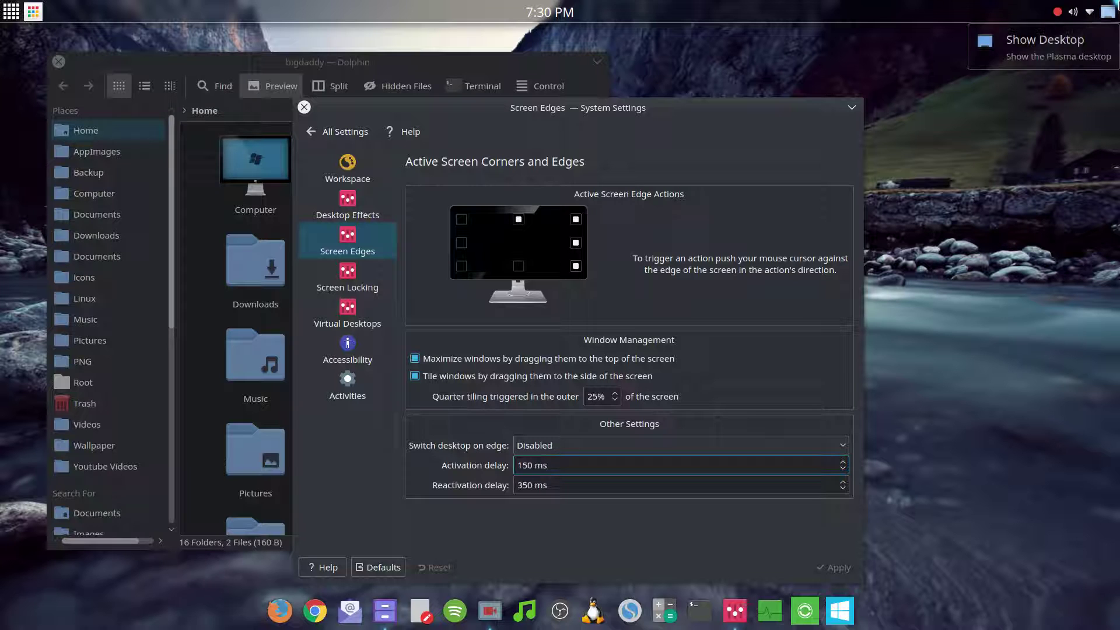
pyautogui.click(920, 238)
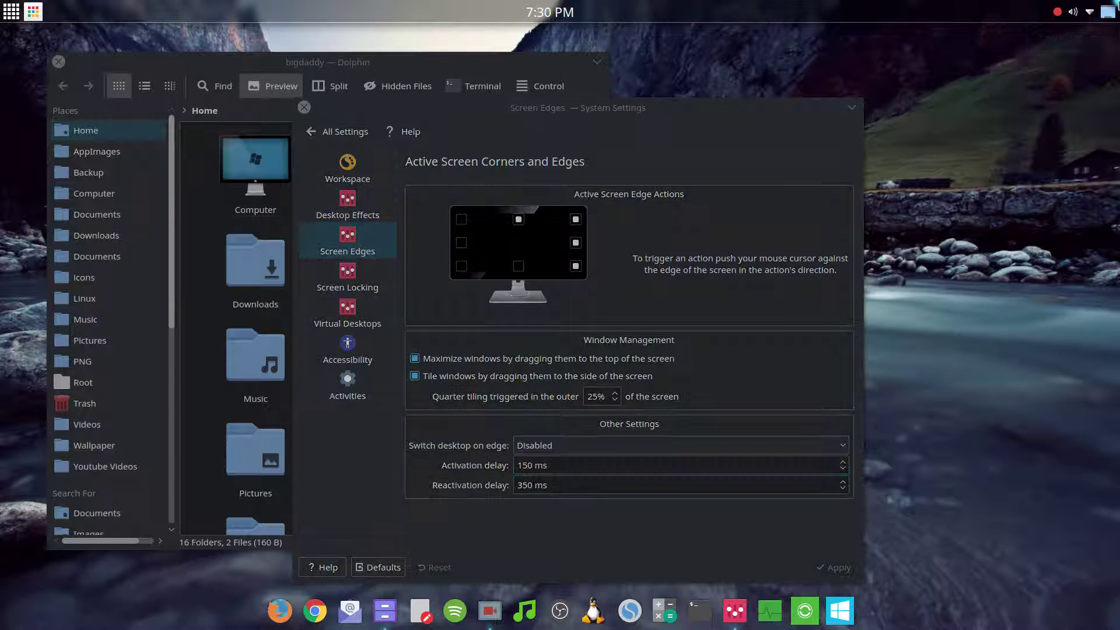
# Test how the top edge and top-right corner respond with the existing activation delay
pyautogui.click(524, 465)
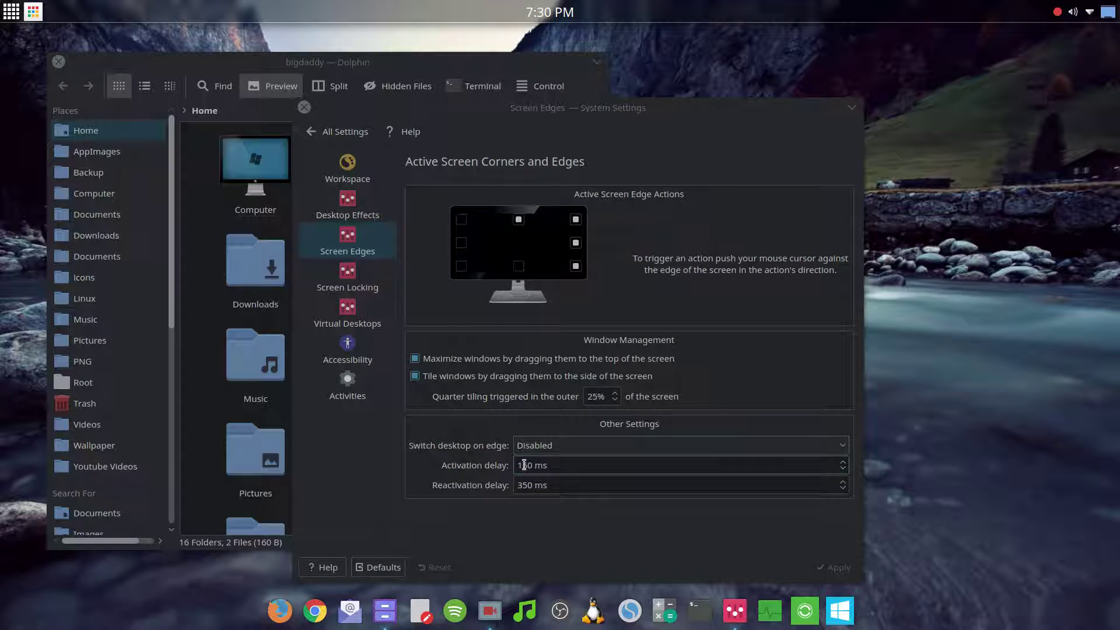
pyautogui.click(530, 464)
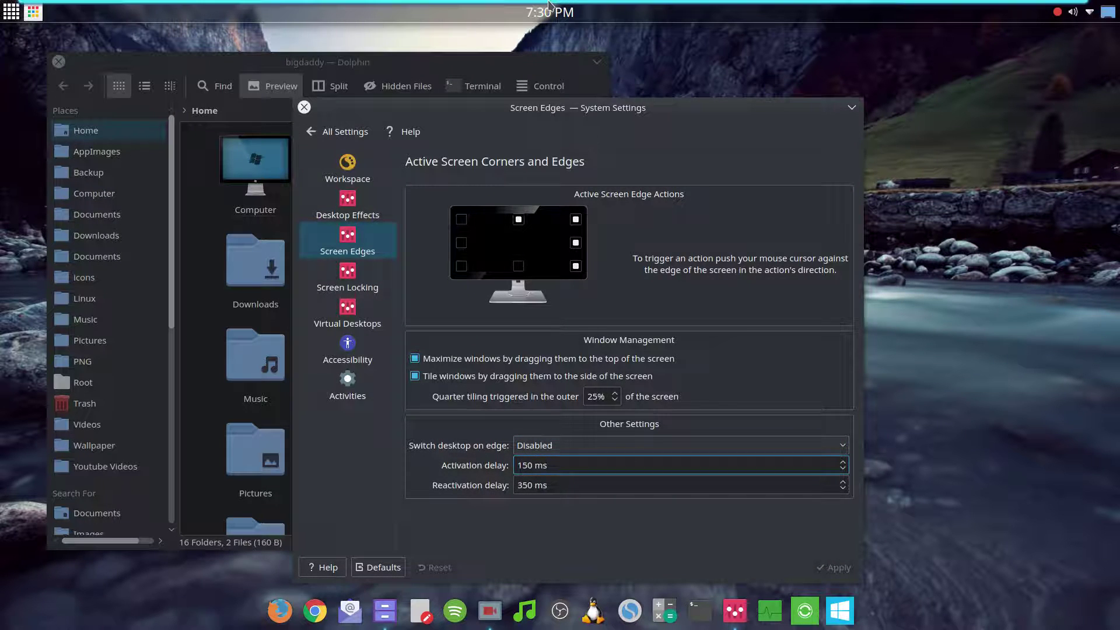
pyautogui.moveTo(569, 0)
pyautogui.click(894, 245)
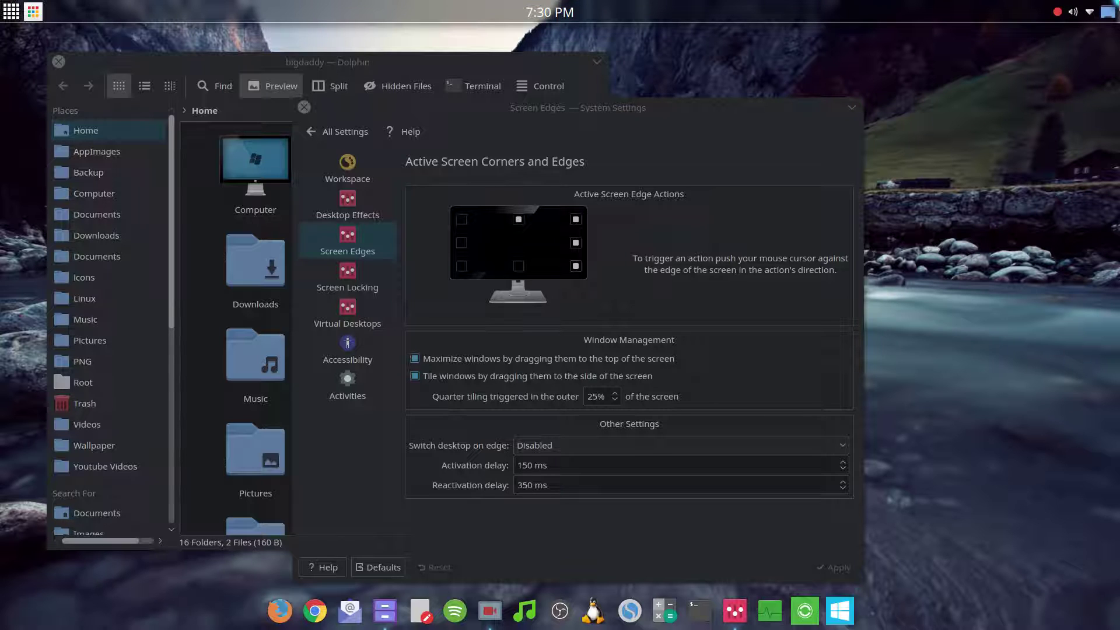
# Set the screen edge activation delay to 50 ms and apply the change
pyautogui.click(519, 465)
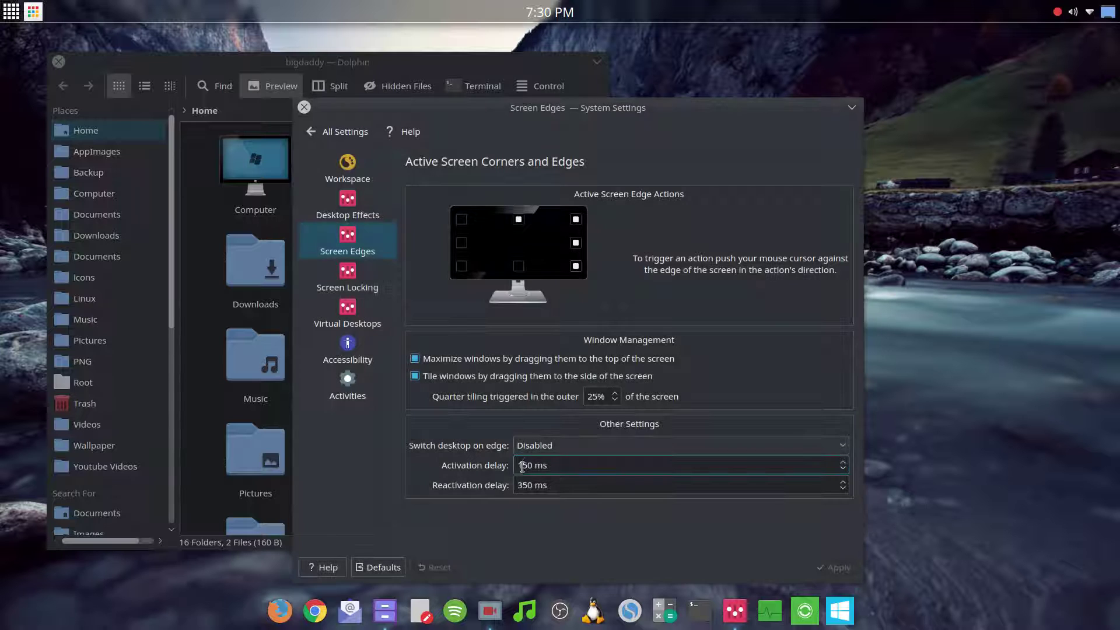
pyautogui.press('Delete')
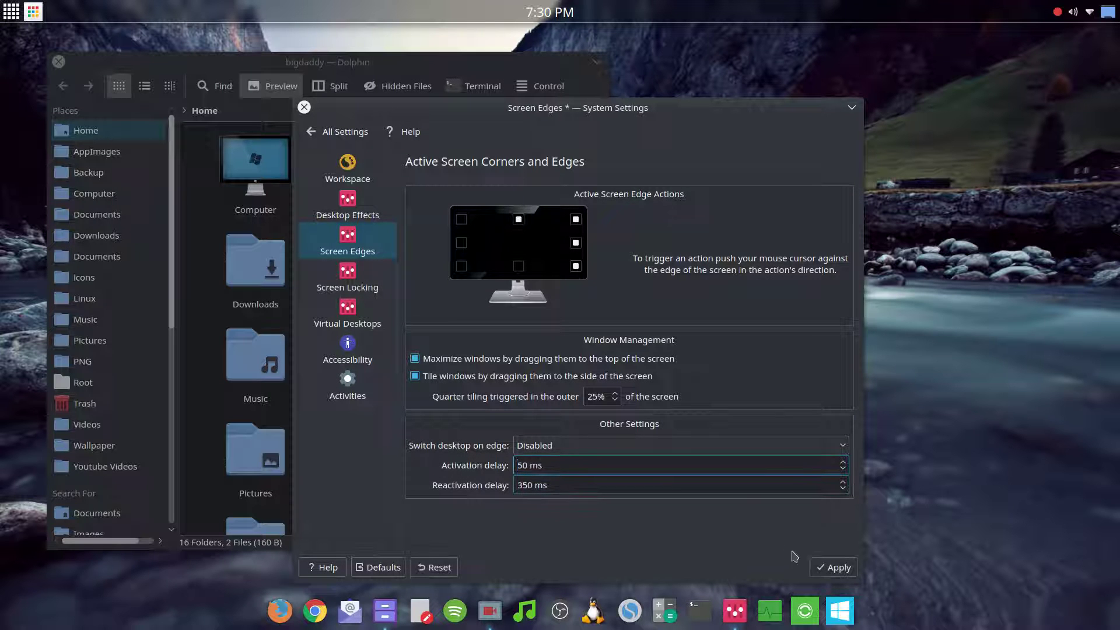
pyautogui.click(836, 567)
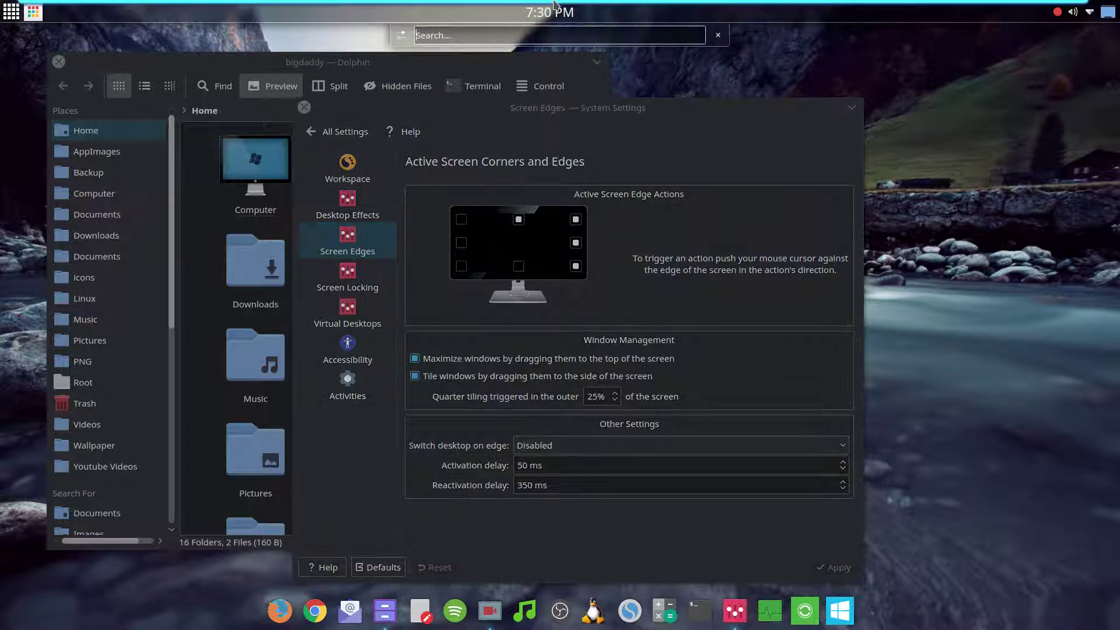
# Test the 50 ms delay by calling up and dismissing the application launcher, and showing the desktop and restoring the windows
pyautogui.moveTo(1117, 3)
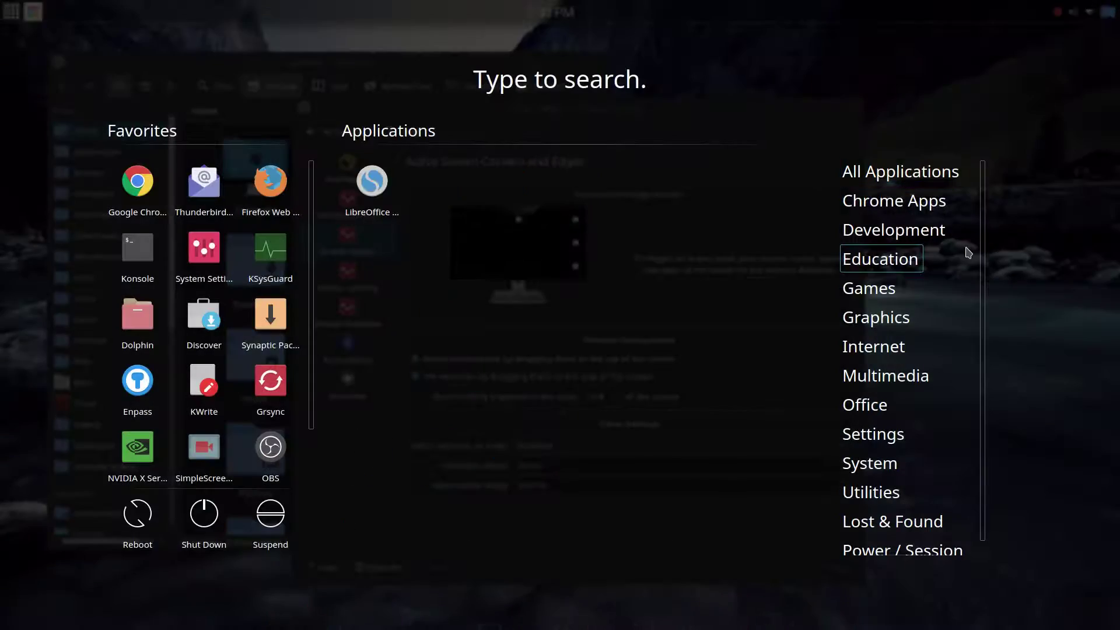
pyautogui.click(1034, 196)
pyautogui.hotkey('ctrl', 'F8')
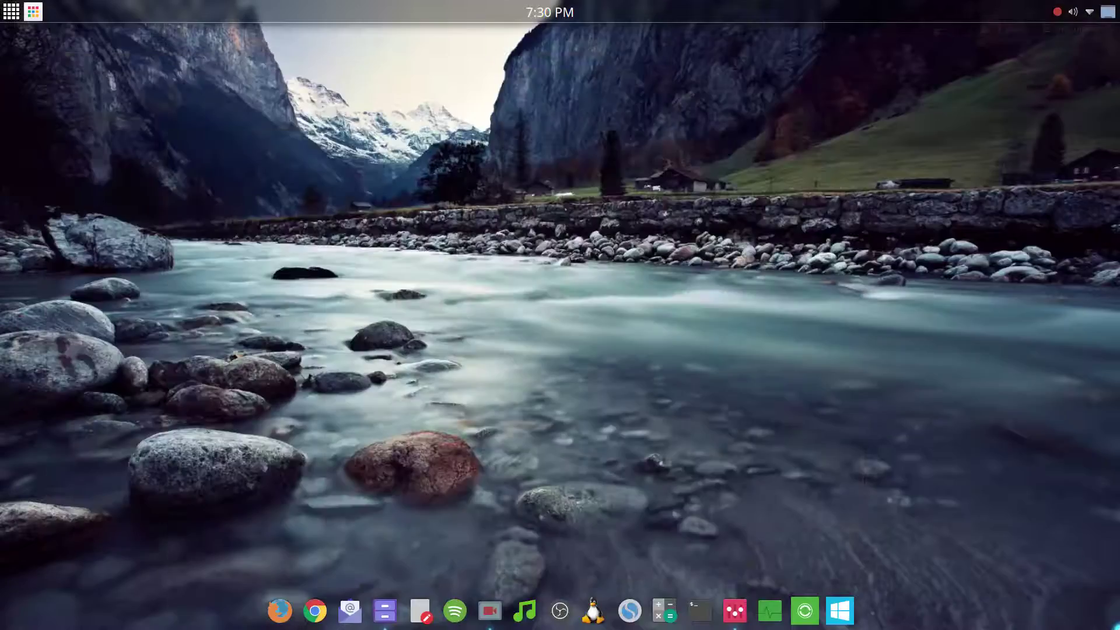
pyautogui.hotkey('ctrl', 'F1')
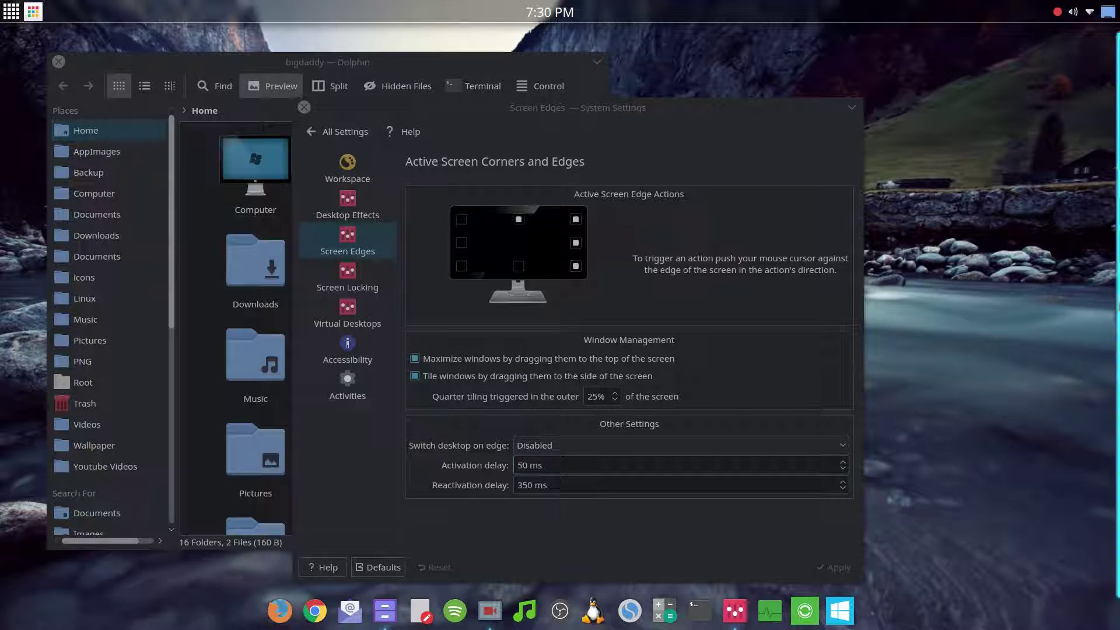
# Check the activation and reactivation delay fields, set Switch desktop on edge to Always Enabled, and apply the change
pyautogui.click(619, 463)
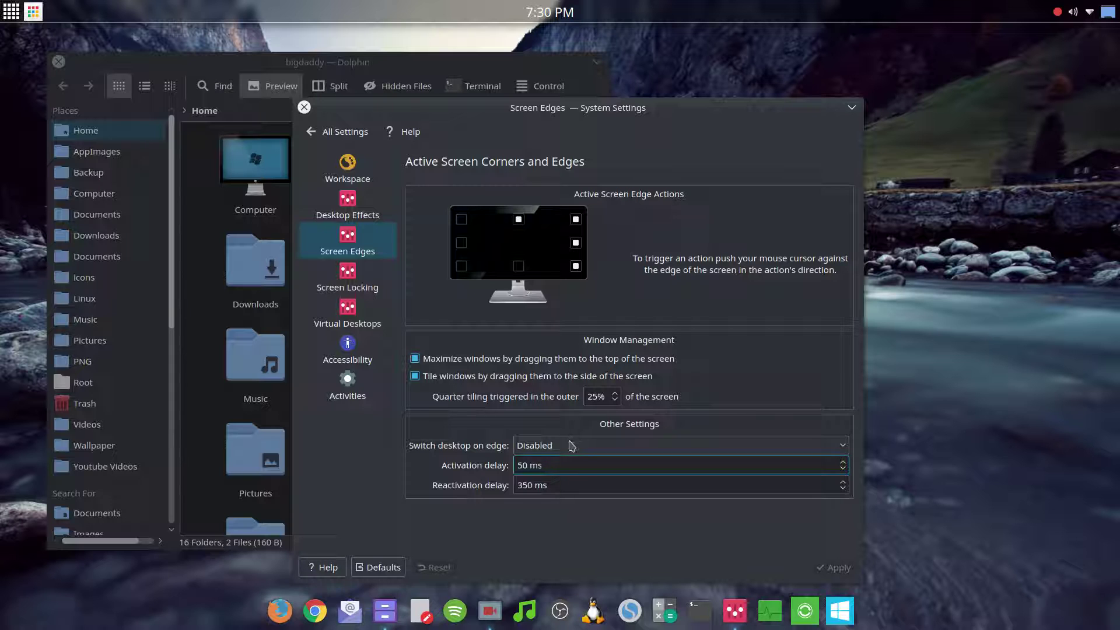
pyautogui.click(540, 487)
pyautogui.click(533, 486)
pyautogui.click(531, 447)
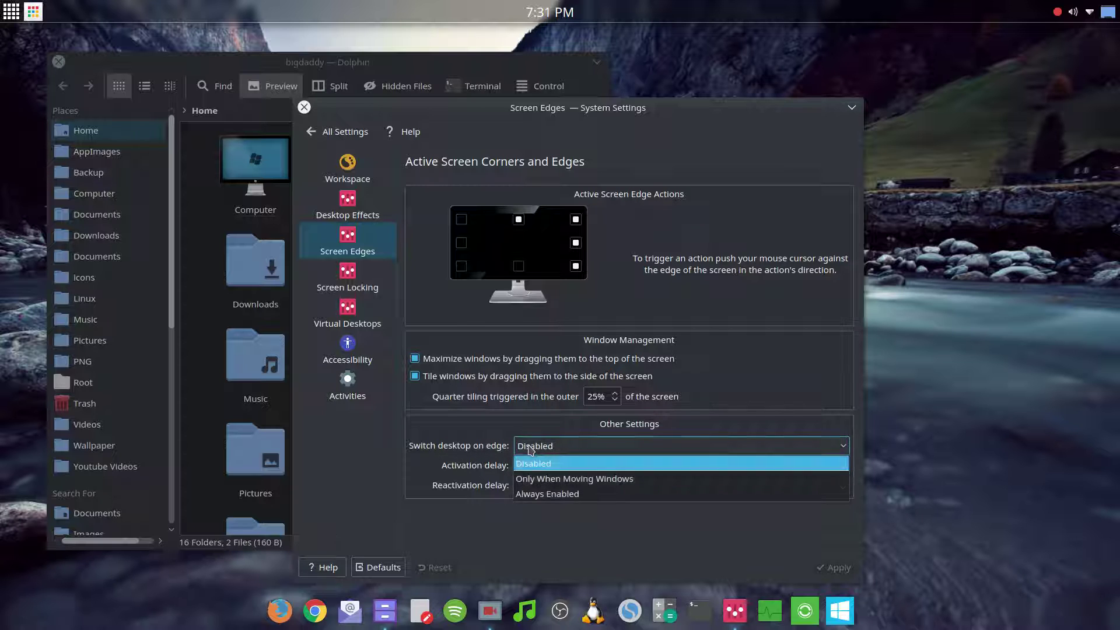
pyautogui.click(543, 494)
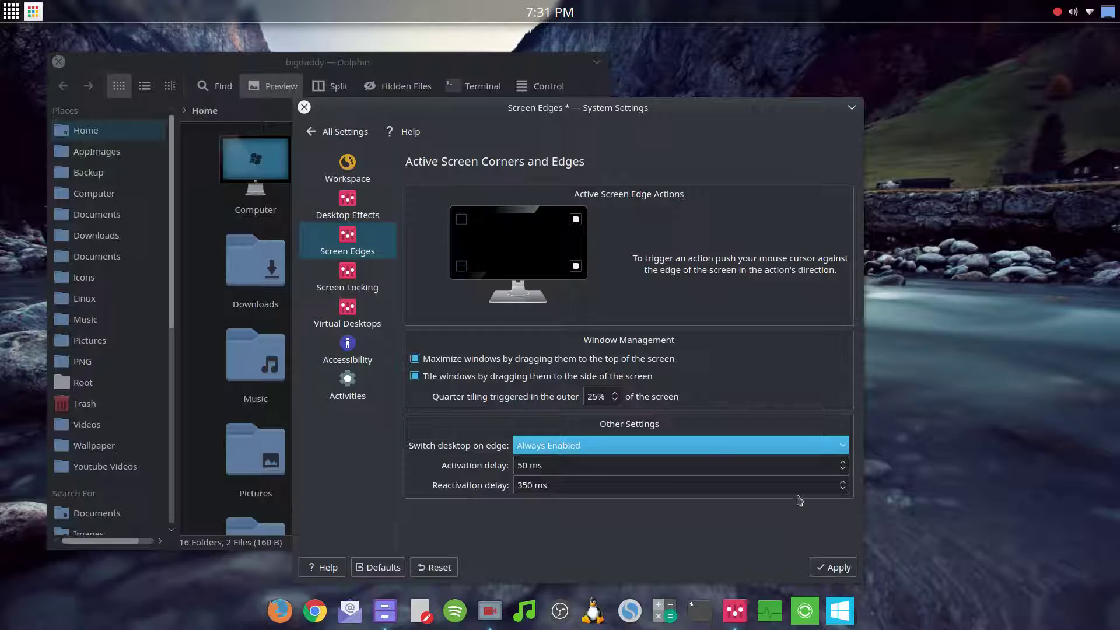
pyautogui.click(840, 567)
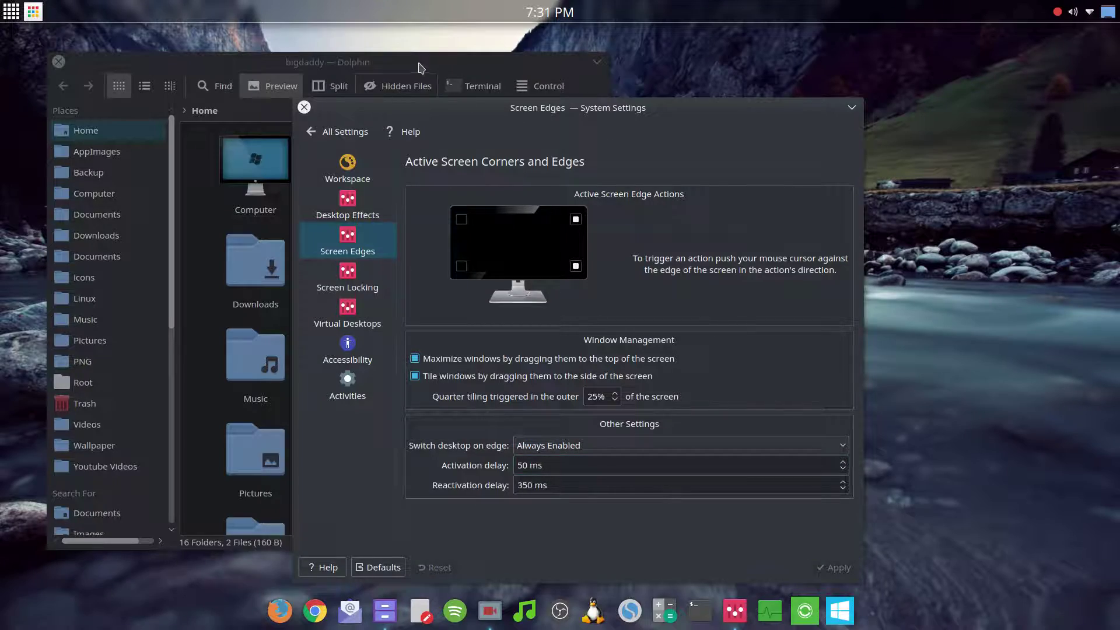
# Move the Dolphin window toward the middle of the screen and switch back and forth between adjacent virtual desktops
pyautogui.moveTo(411, 59); pyautogui.dragTo(607, 25)
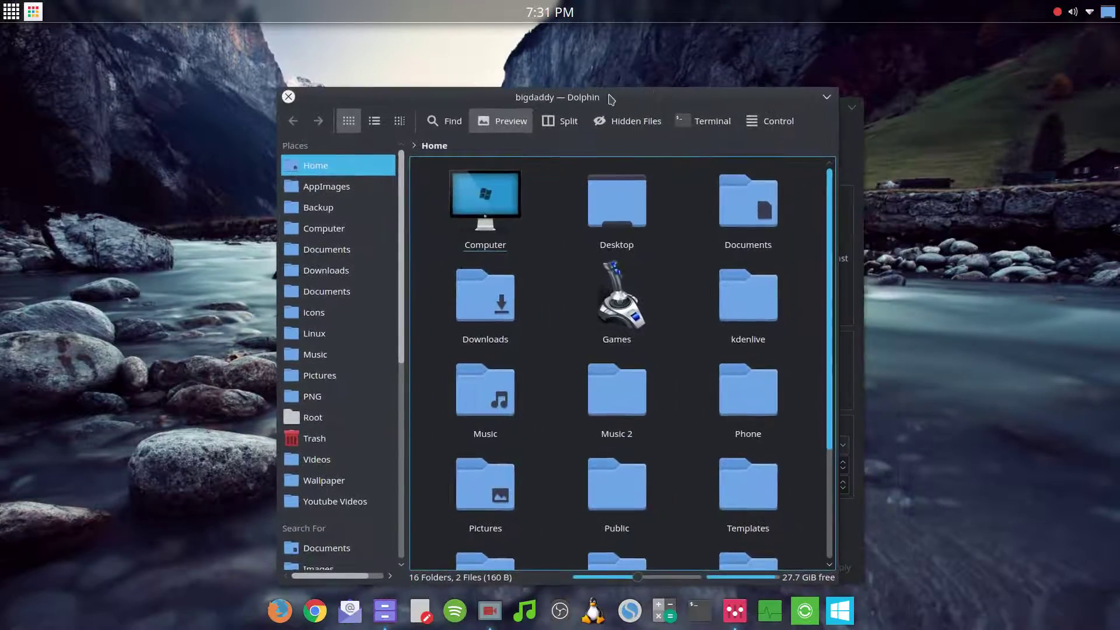
pyautogui.hotkey('ctrl', 'alt', 'Left')
pyautogui.hotkey('ctrl', 'alt', 'Right')
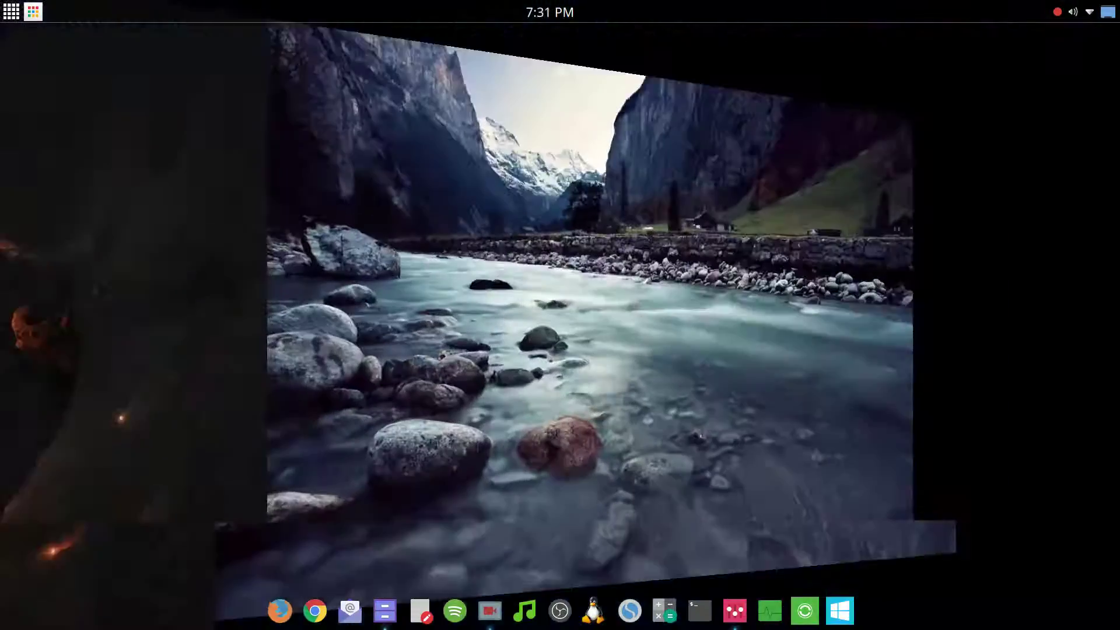
pyautogui.hotkey('ctrl', 'alt', 'Left')
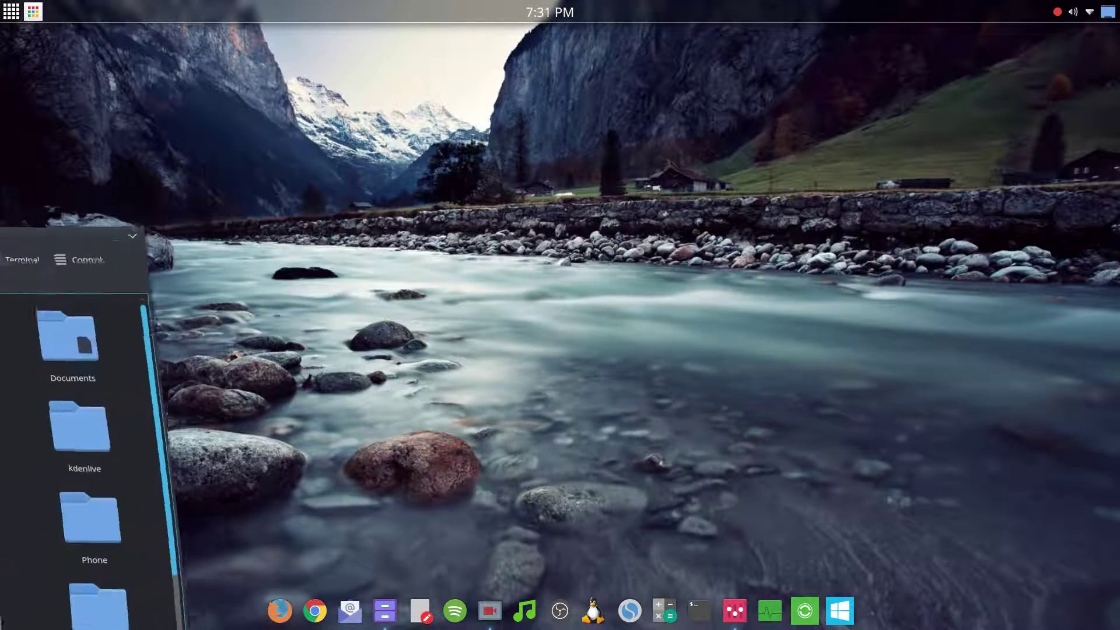
pyautogui.hotkey('ctrl', 'alt', 'Right')
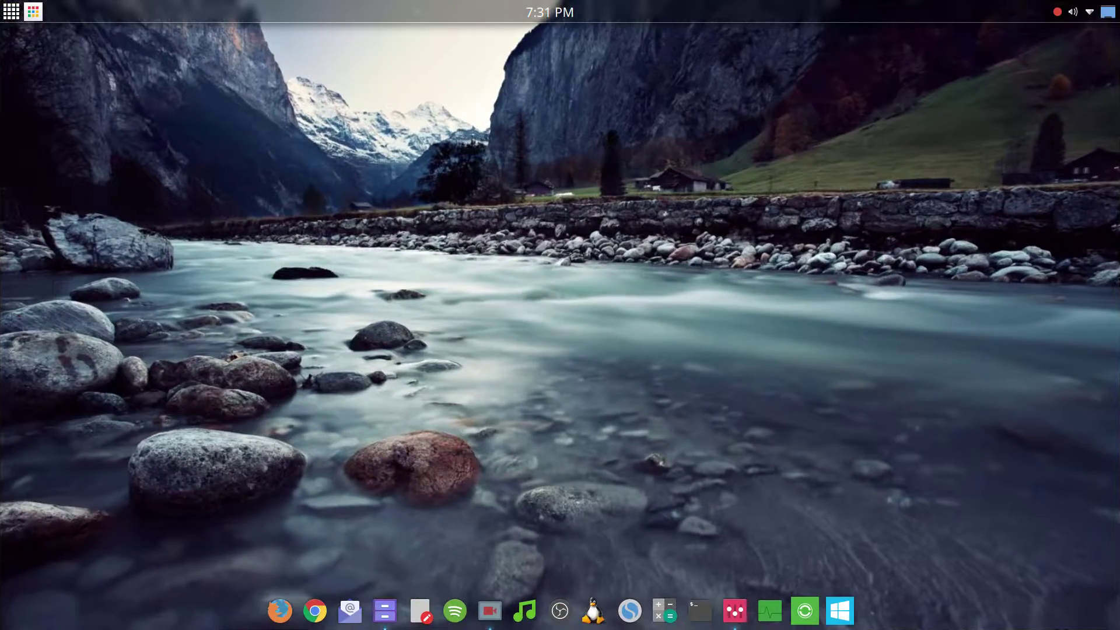
# Carry the Dolphin window back and forth between adjacent virtual desktops, finishing on the desktop that holds System Settings
pyautogui.hotkey('ctrl', 'alt', 'Left')
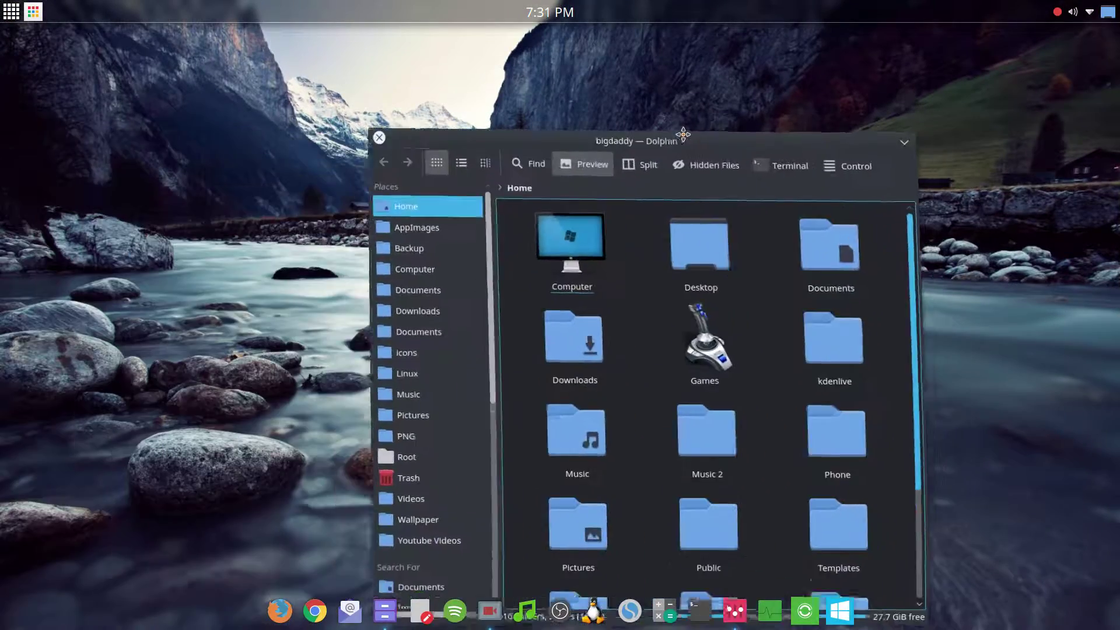
pyautogui.hotkey('ctrl', 'alt', 'Right')
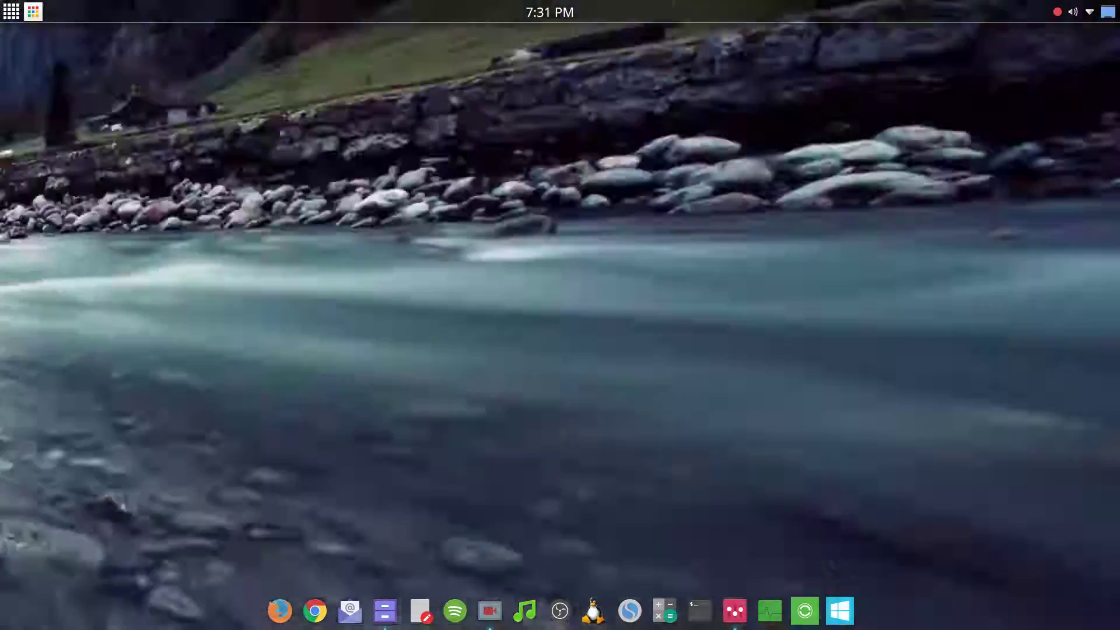
pyautogui.hotkey('ctrl', 'alt', 'Left')
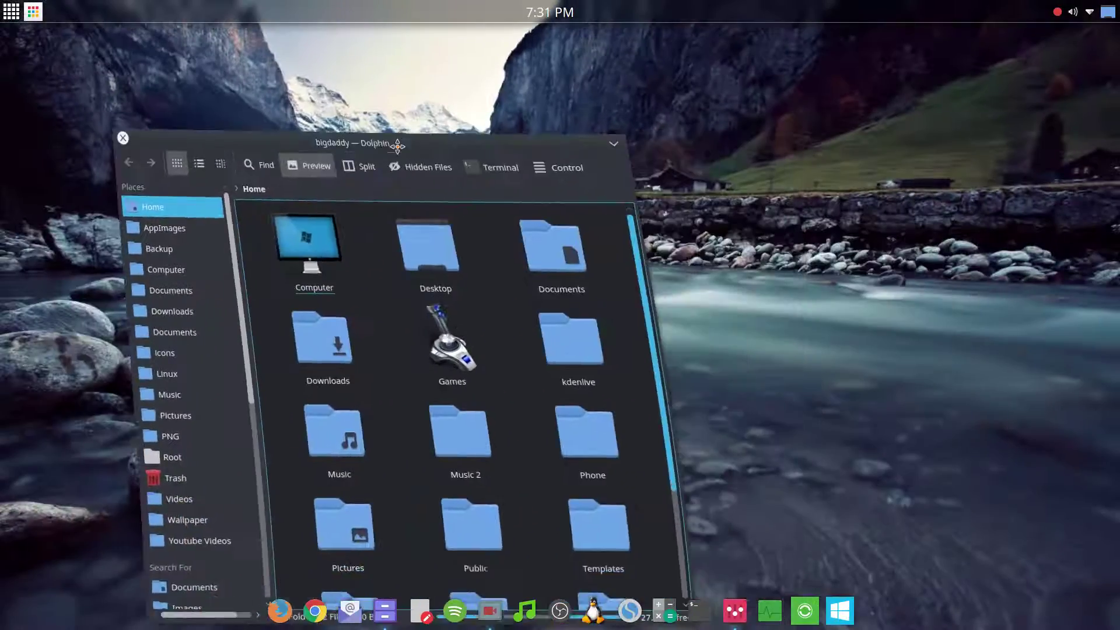
pyautogui.hotkey('ctrl', 'alt', 'Right')
pyautogui.hotkey('ctrl', 'alt', 'Left')
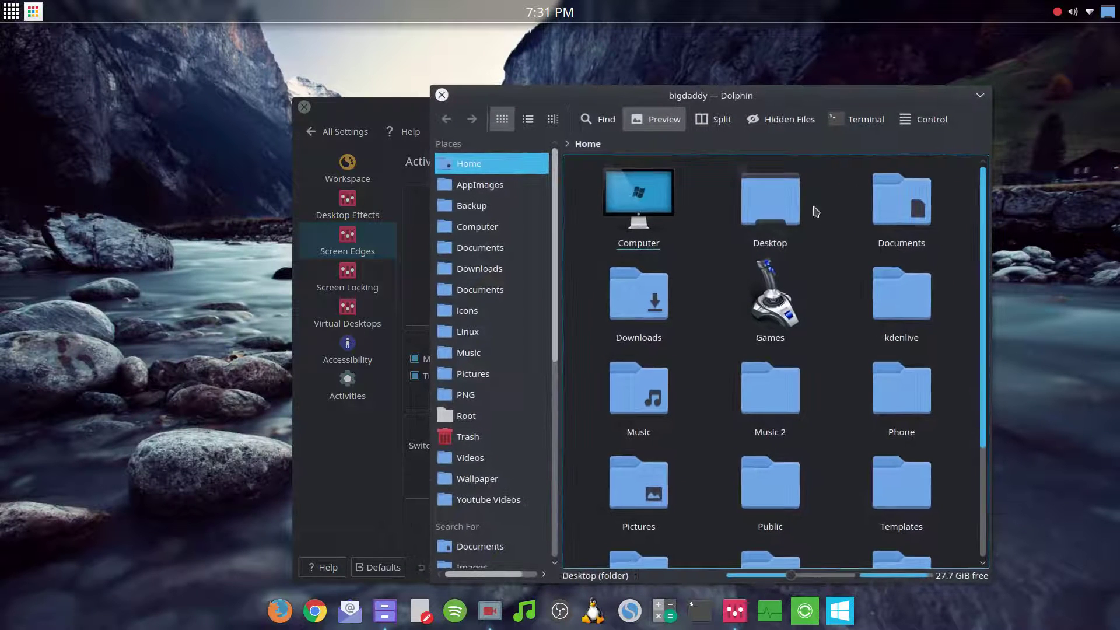
# Bring System Settings to the front, set Switch desktop on edge to Only When Moving Windows, and apply the change
pyautogui.click(387, 95)
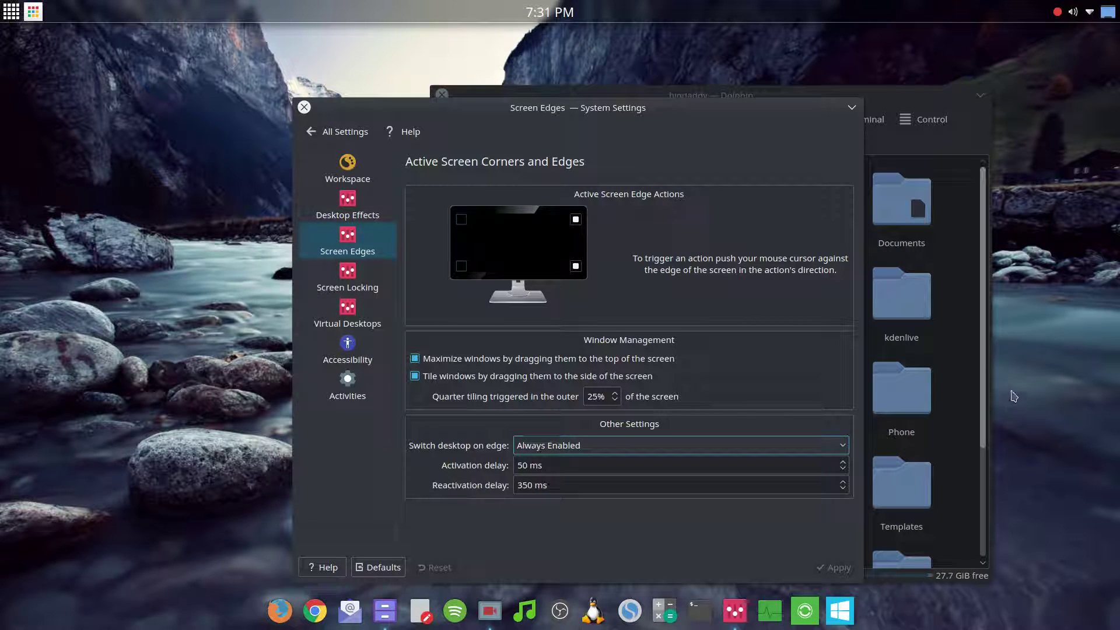
pyautogui.click(566, 445)
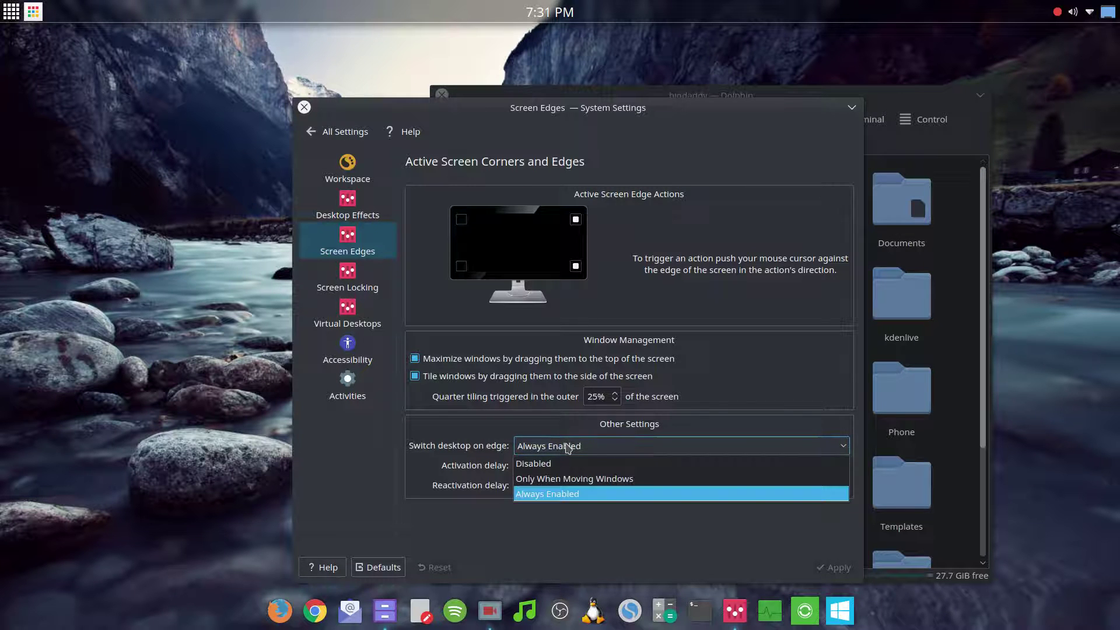
pyautogui.click(571, 478)
pyautogui.click(832, 568)
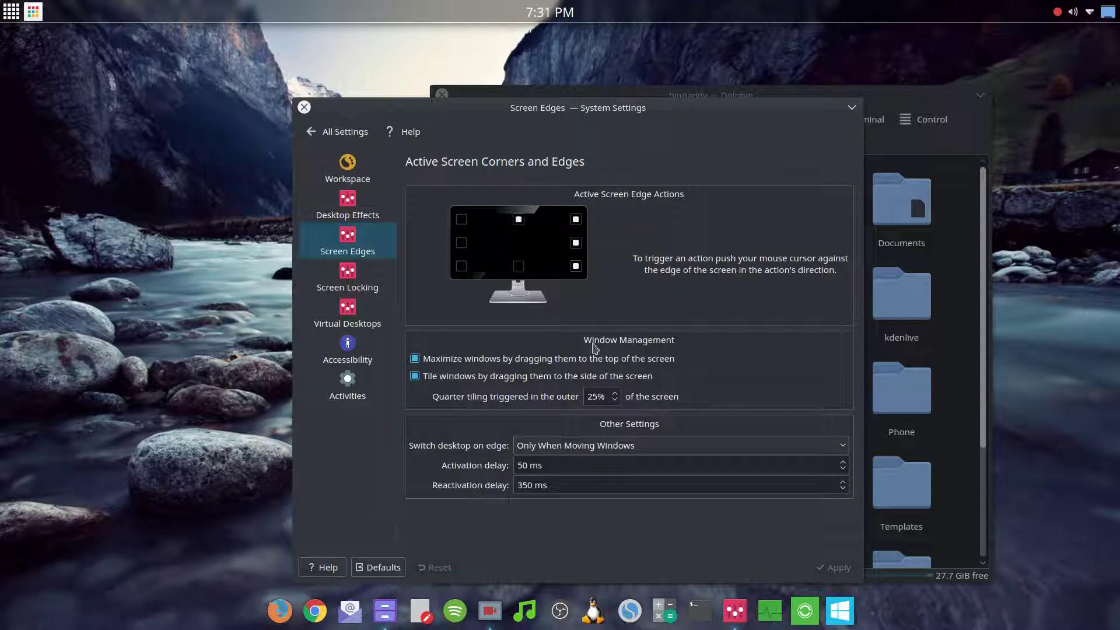
# Set Switch desktop on edge to Disabled, apply the change, and move the System Settings window slightly upward
pyautogui.click(585, 446)
pyautogui.click(555, 464)
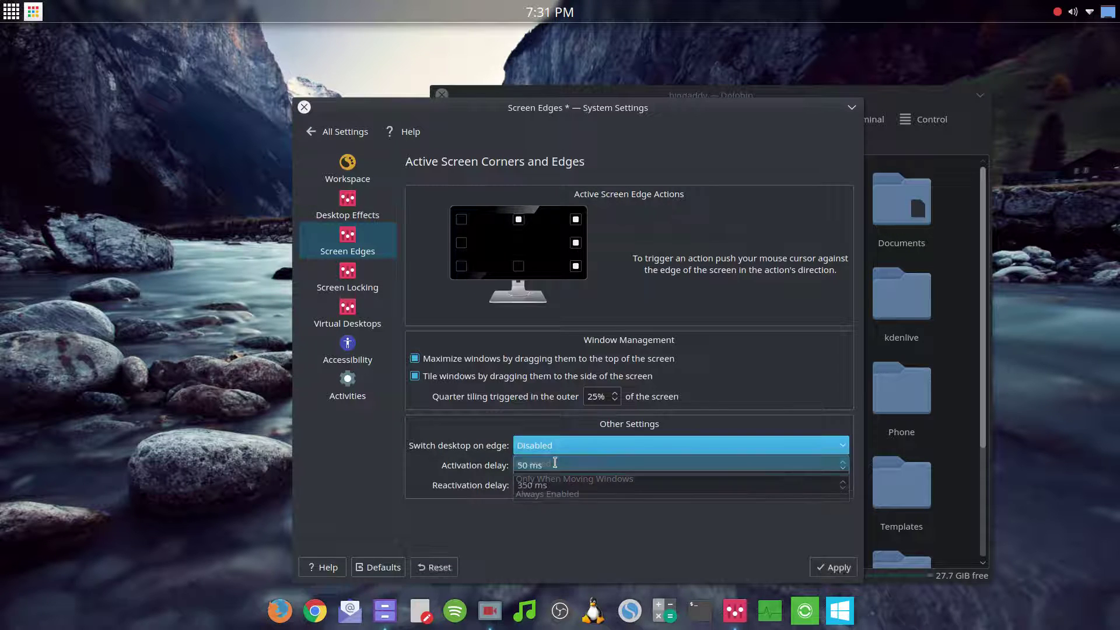
pyautogui.click(833, 567)
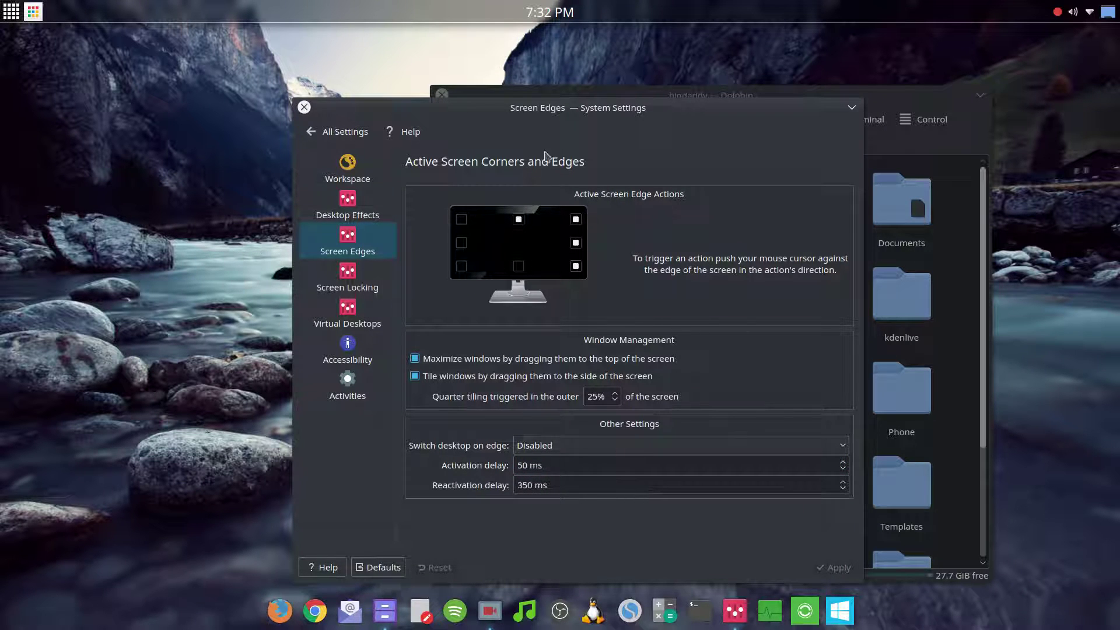
pyautogui.moveTo(575, 108); pyautogui.dragTo(557, 83)
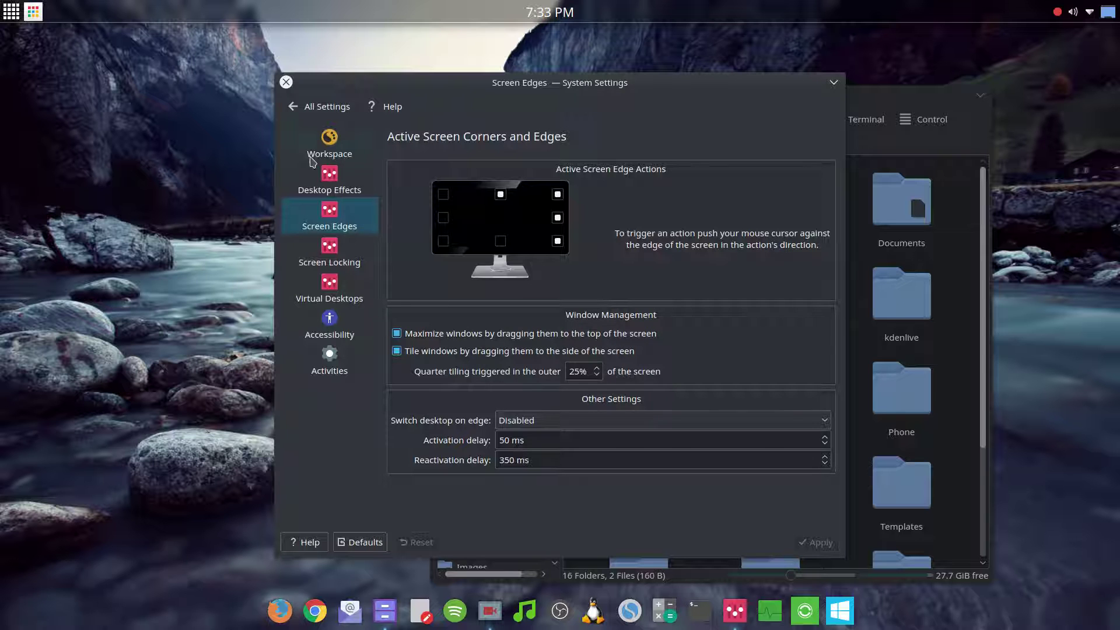
# Return to the settings overview, reopen Screen Edges under Desktop Behavior, and move the System Settings window nearer the top of the screen
pyautogui.click(318, 106)
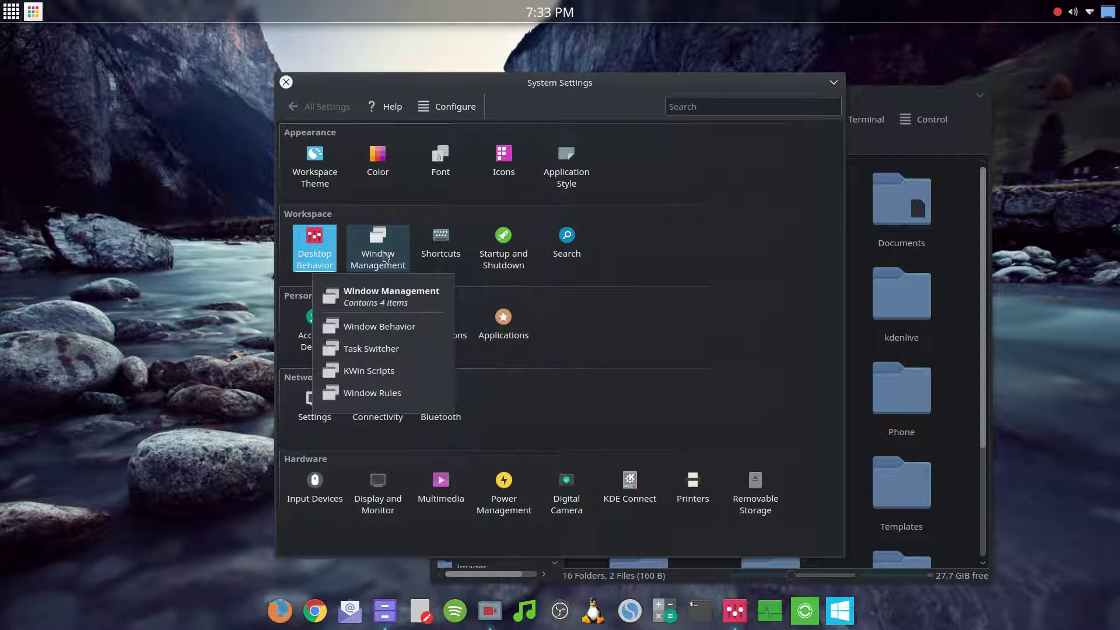
pyautogui.click(315, 247)
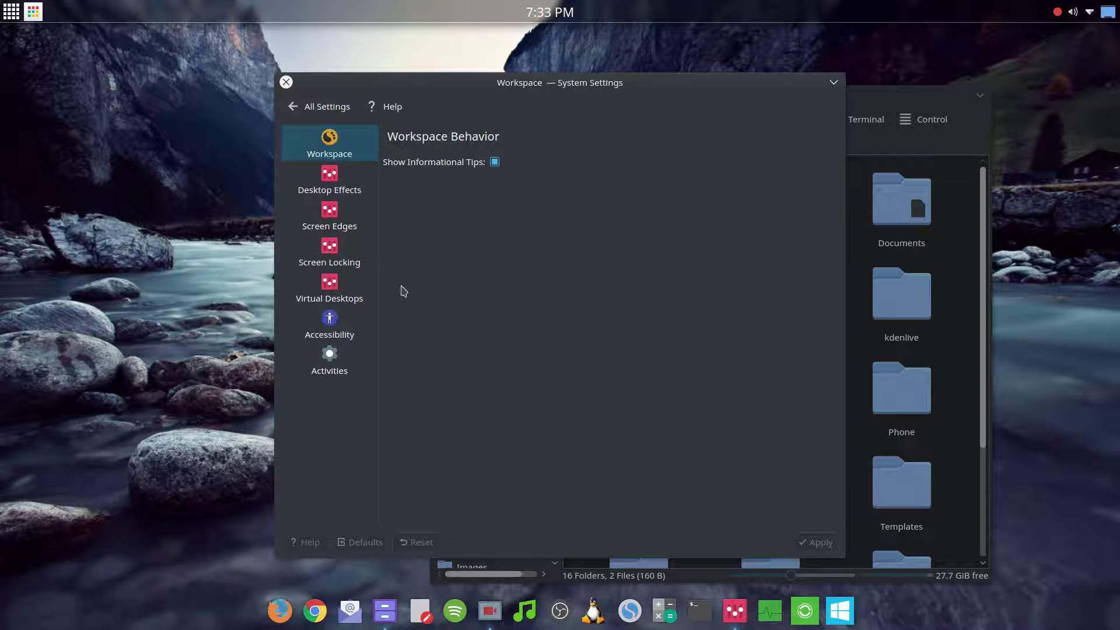
pyautogui.click(332, 217)
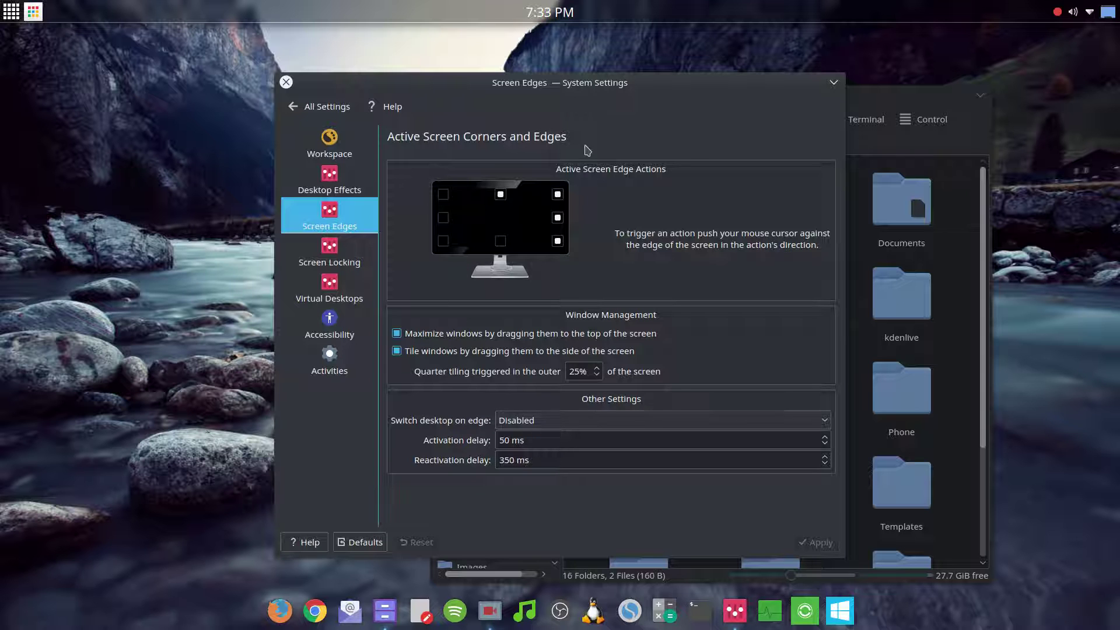
pyautogui.moveTo(634, 92); pyautogui.dragTo(633, 43)
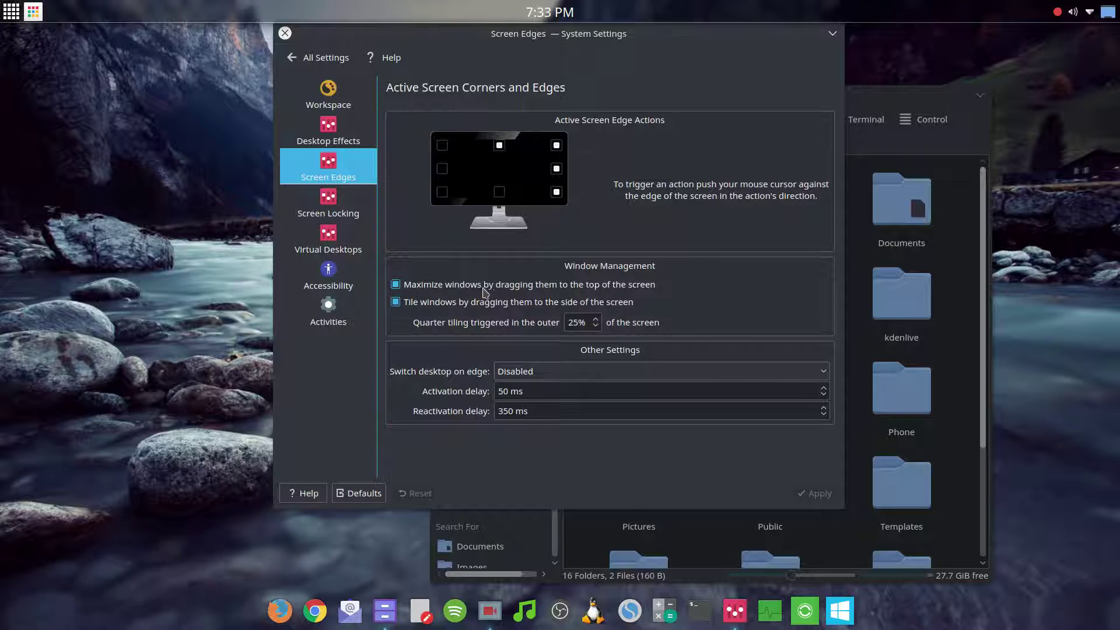
# Demonstrate maximizing the Dolphin window against the screen's upper edge, pull it back down, and return focus to System Settings
pyautogui.moveTo(693, 44); pyautogui.dragTo(671, 71)
pyautogui.moveTo(819, 106); pyautogui.dragTo(583, 3)
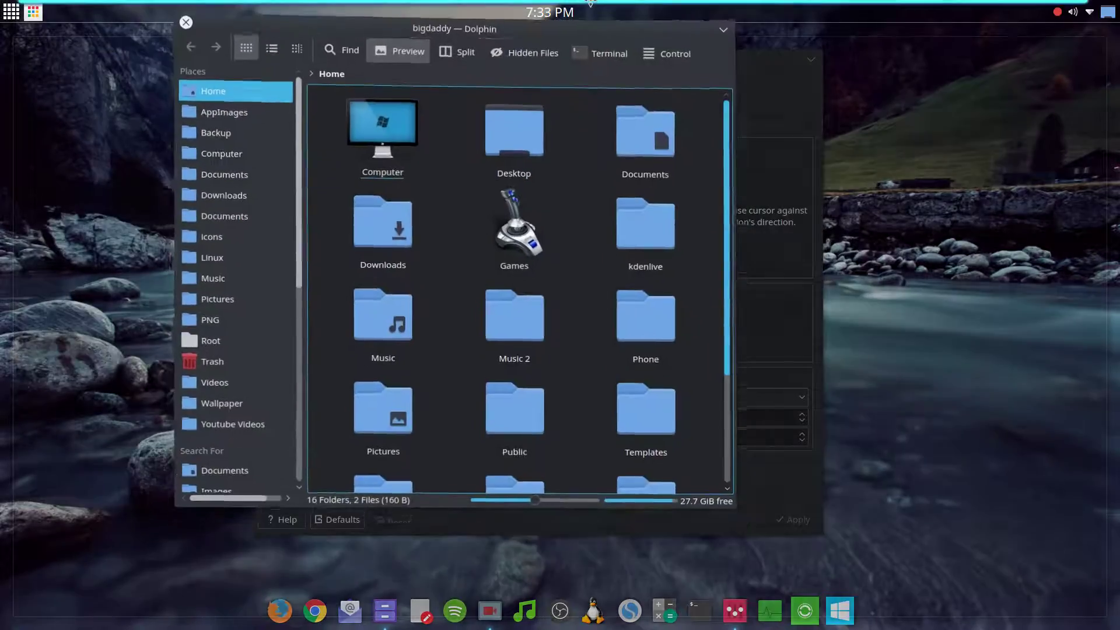
pyautogui.moveTo(674, 38); pyautogui.dragTo(457, 100)
pyautogui.click(683, 76)
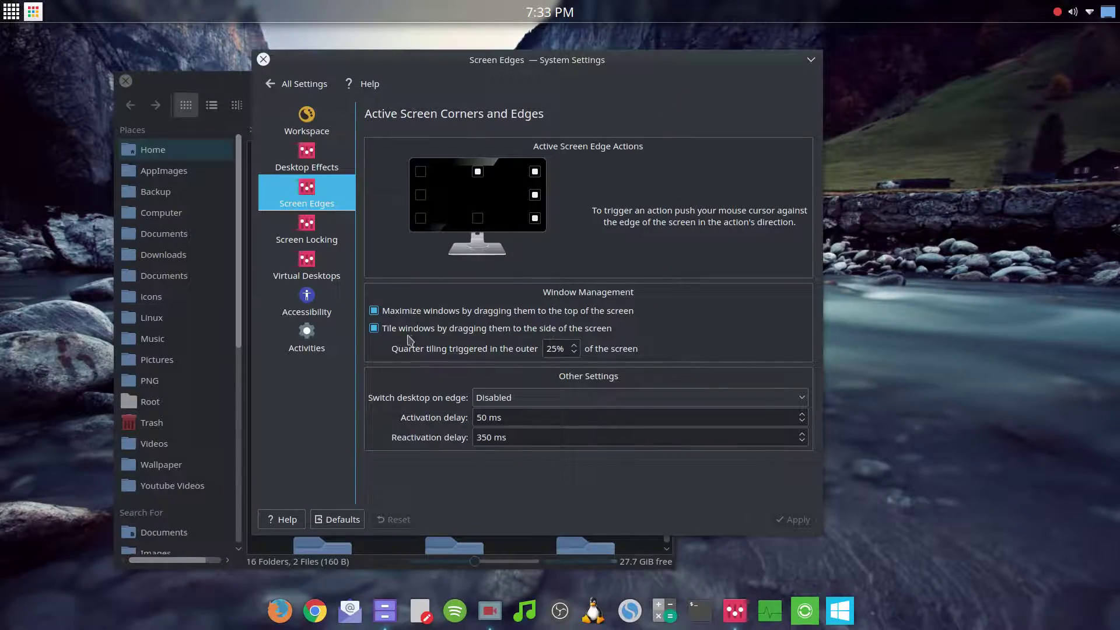
# Tile the Dolphin window to the right half of the screen, and re-tile it to the upper-right quarter
pyautogui.moveTo(242, 103); pyautogui.dragTo(1114, 146)
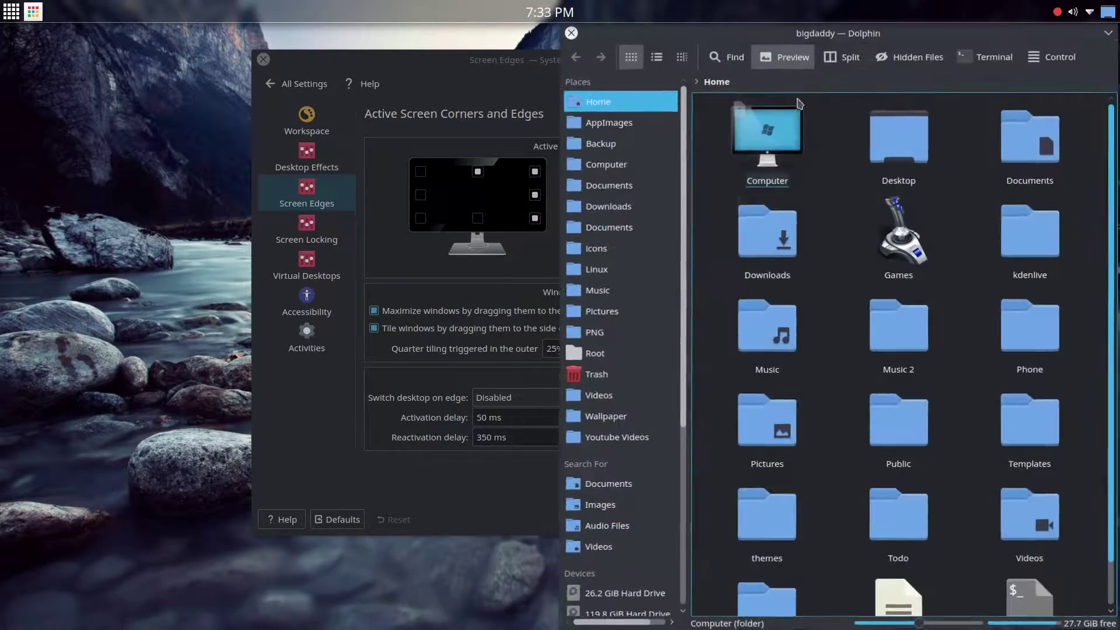
pyautogui.moveTo(840, 38); pyautogui.dragTo(1117, 5)
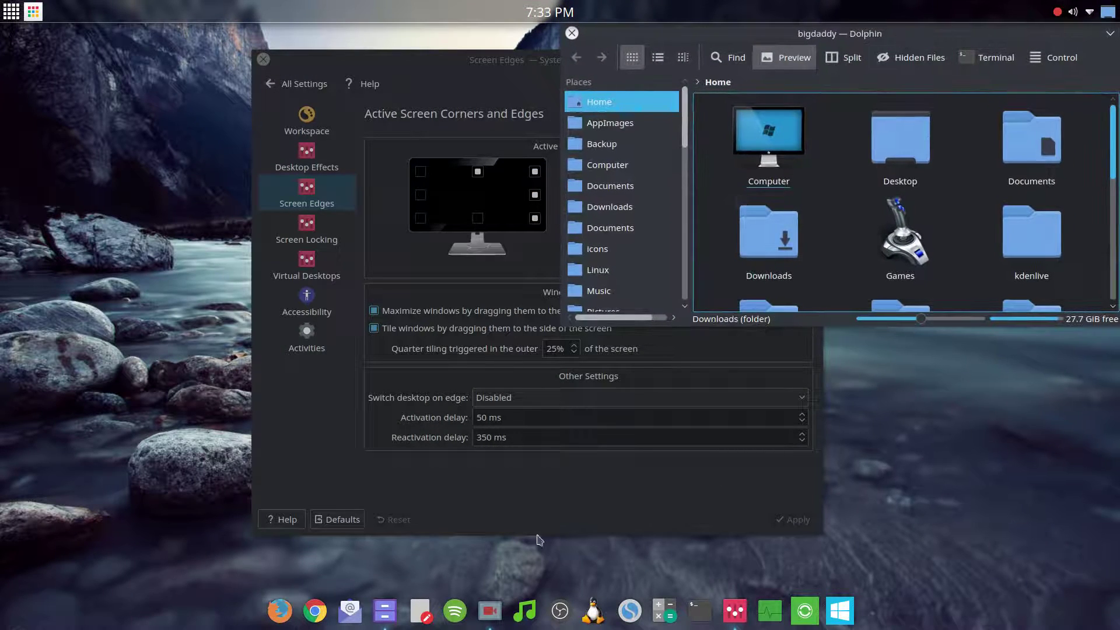
# Launch KWrite, unlock the widgets, and set the upper panel's visibility to Auto Hide
pyautogui.click(415, 608)
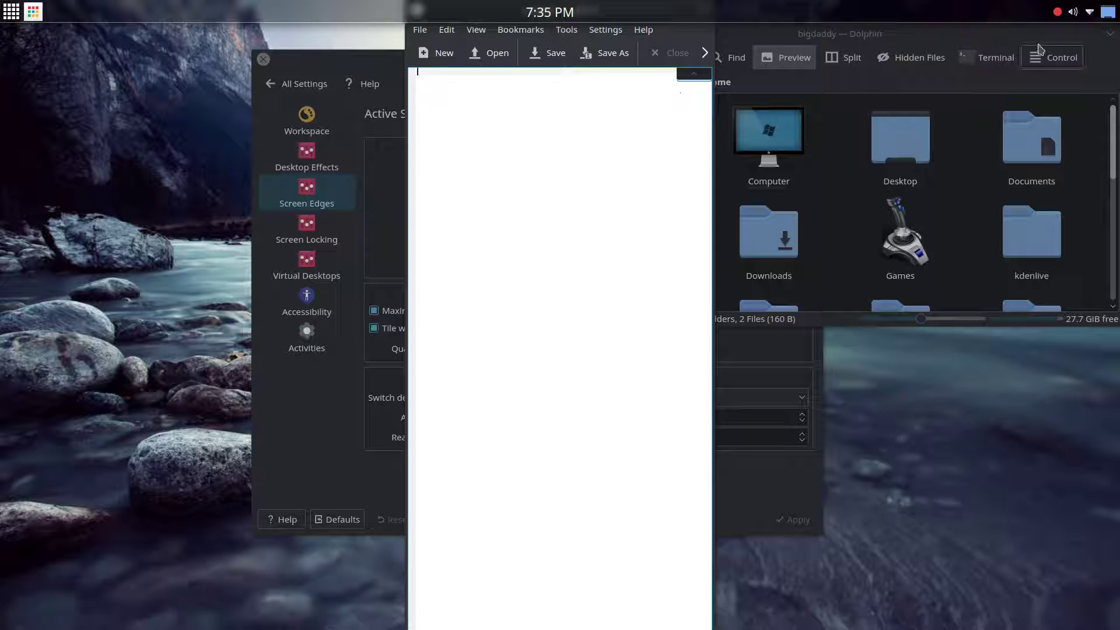
pyautogui.rightClick(1020, 15)
pyautogui.click(1030, 47)
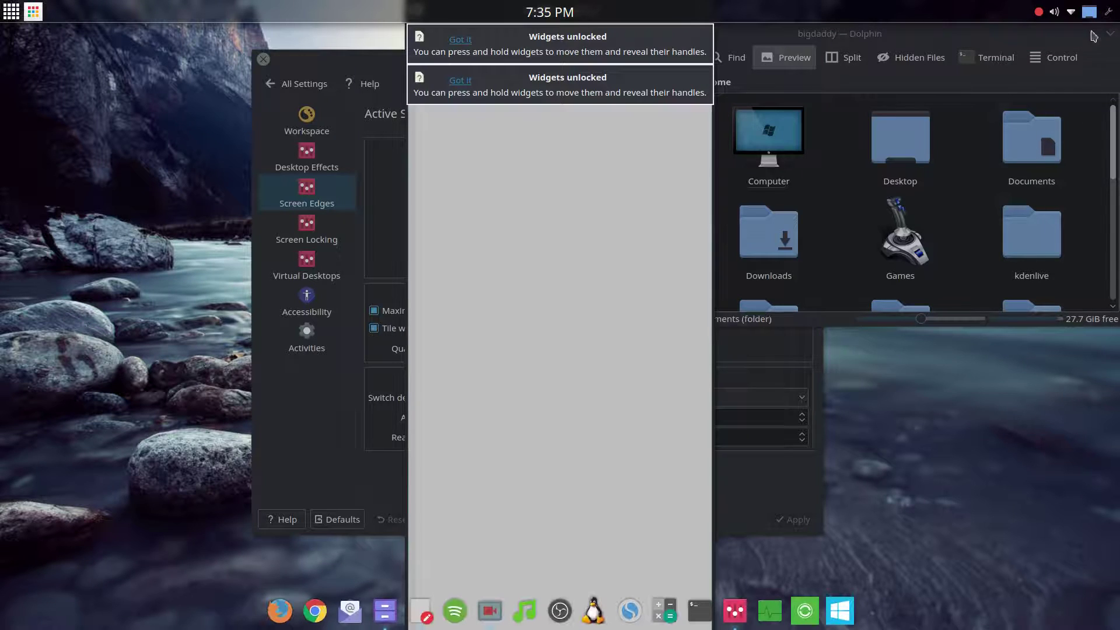
pyautogui.click(1107, 13)
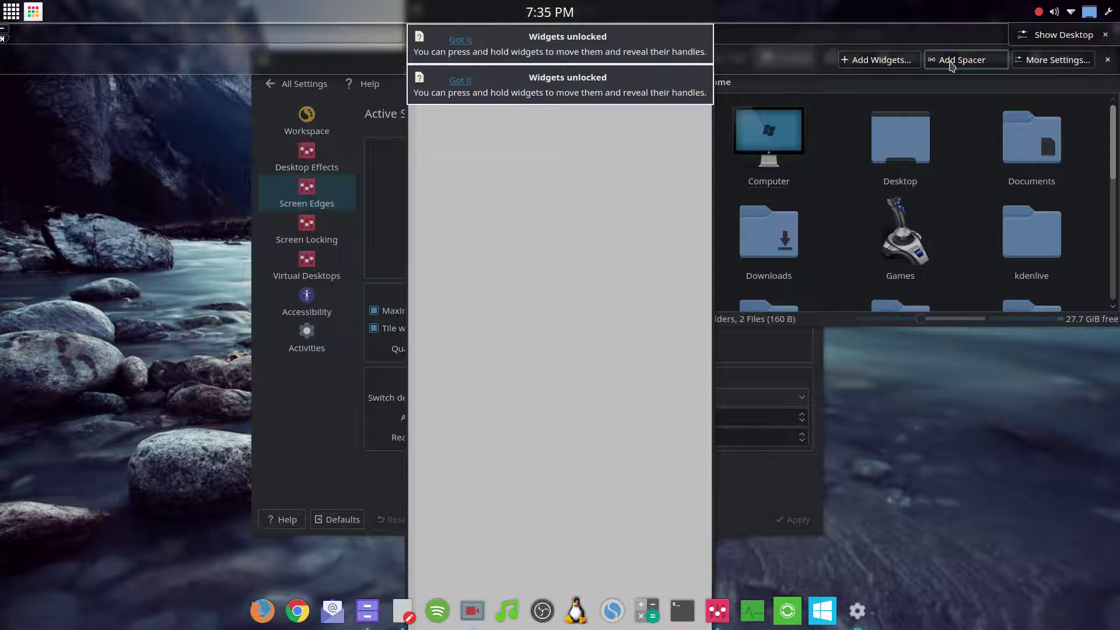
pyautogui.click(1050, 63)
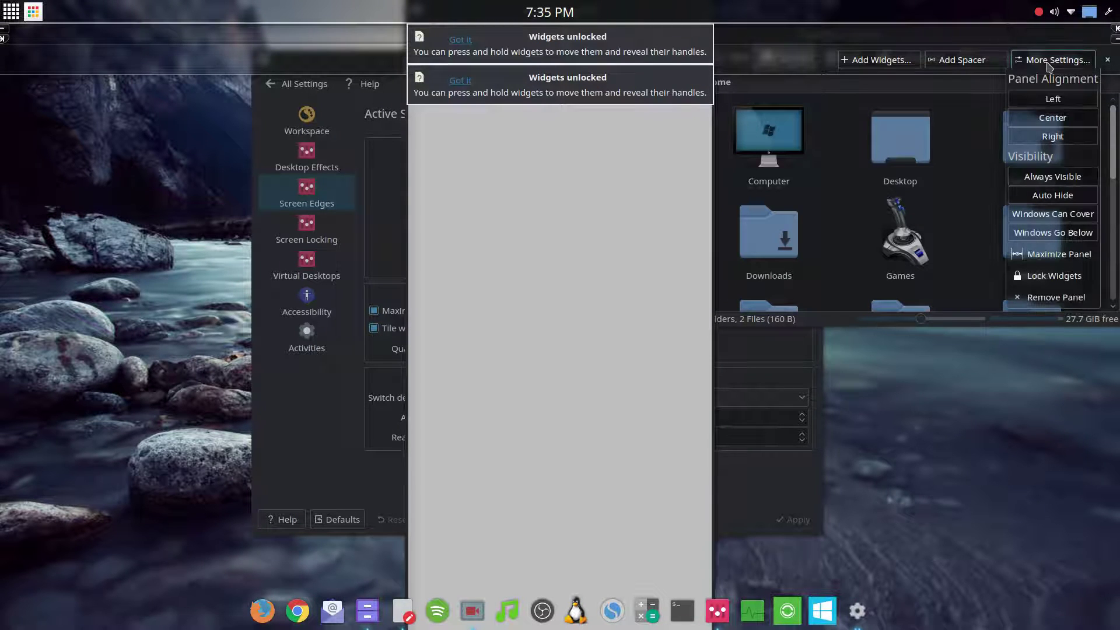
pyautogui.click(1028, 199)
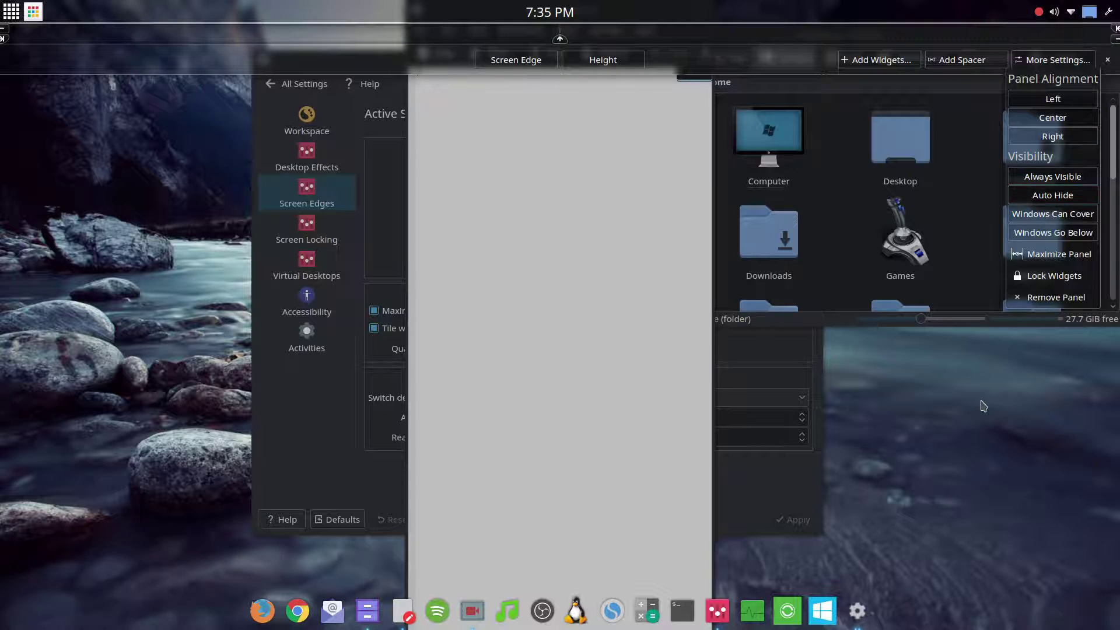
pyautogui.click(974, 397)
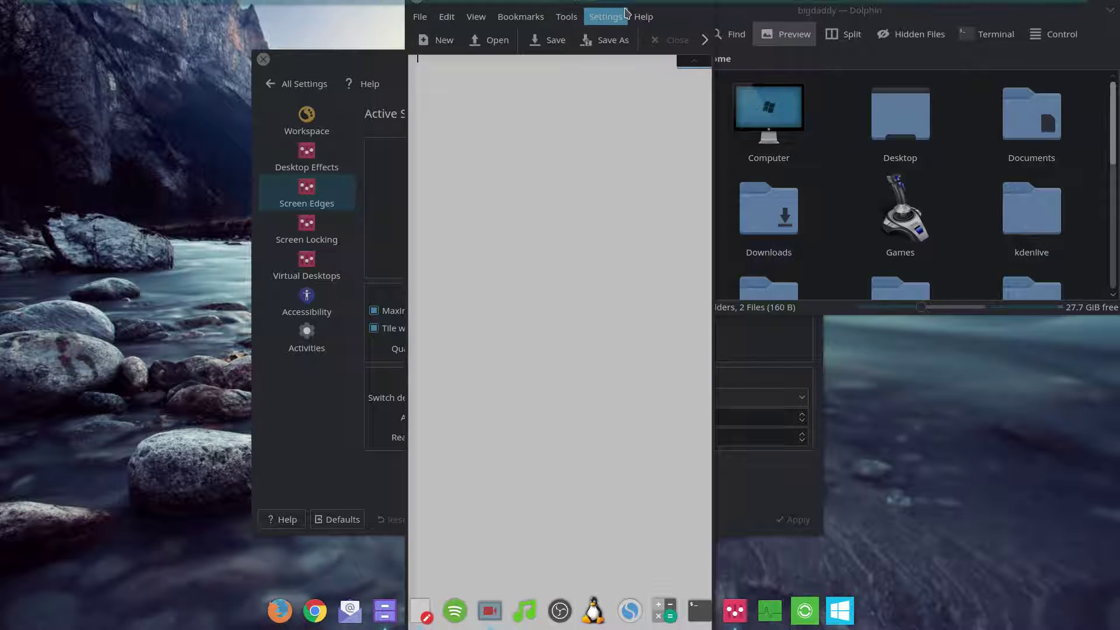
# Move the KWrite and Dolphin windows down from the upper screen edge and set the upper panel's visibility to Always Visible
pyautogui.moveTo(672, 16); pyautogui.dragTo(250, 155)
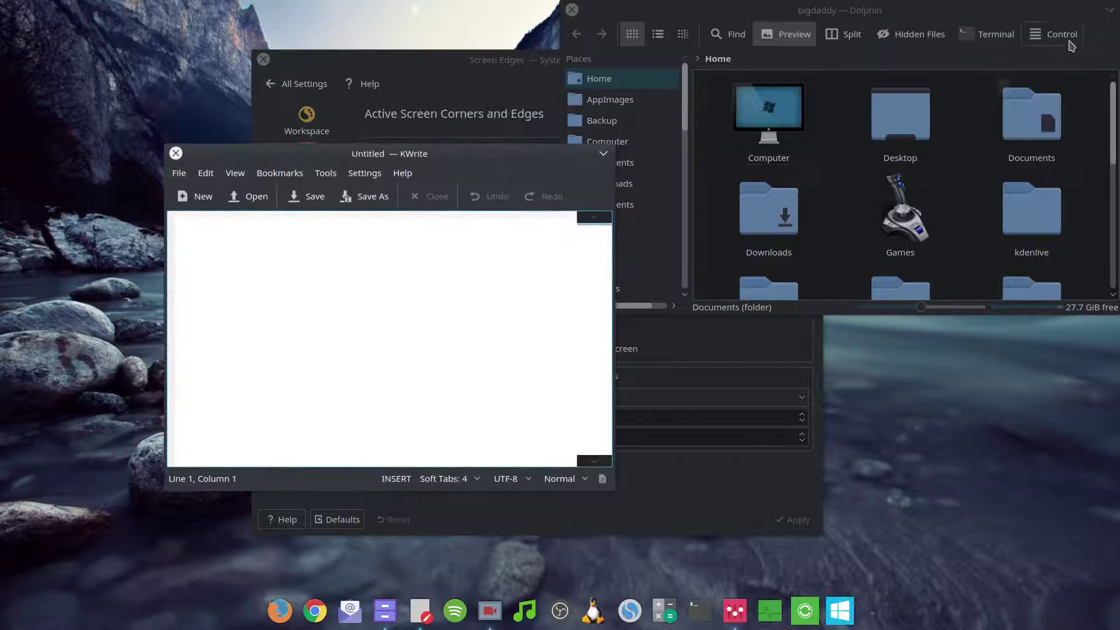
pyautogui.moveTo(1057, 18); pyautogui.dragTo(1023, 96)
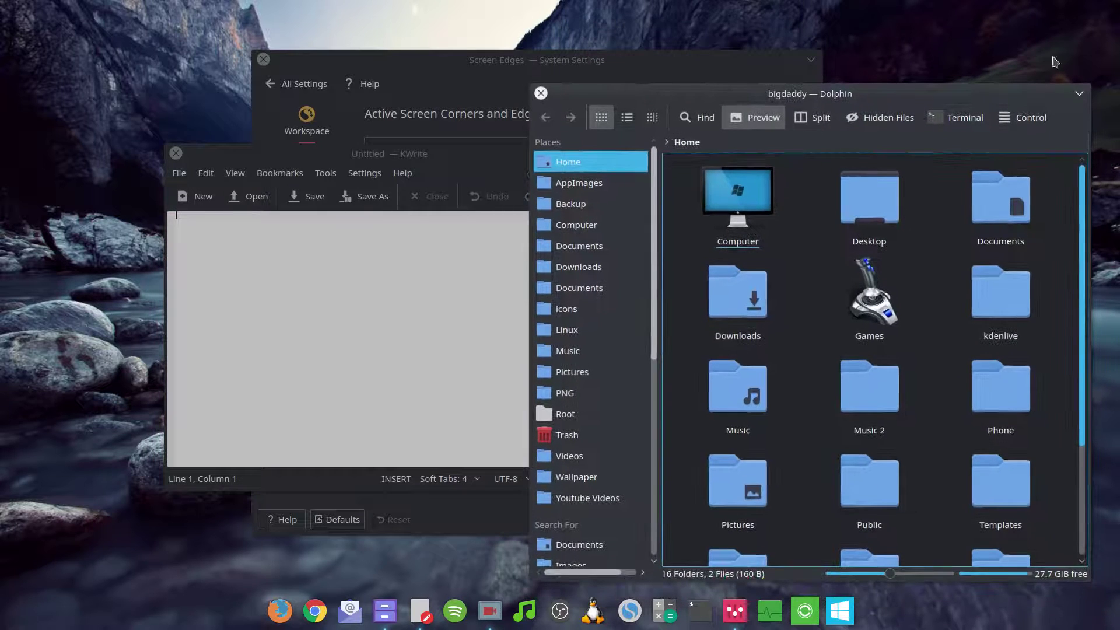
pyautogui.moveTo(1108, 13)
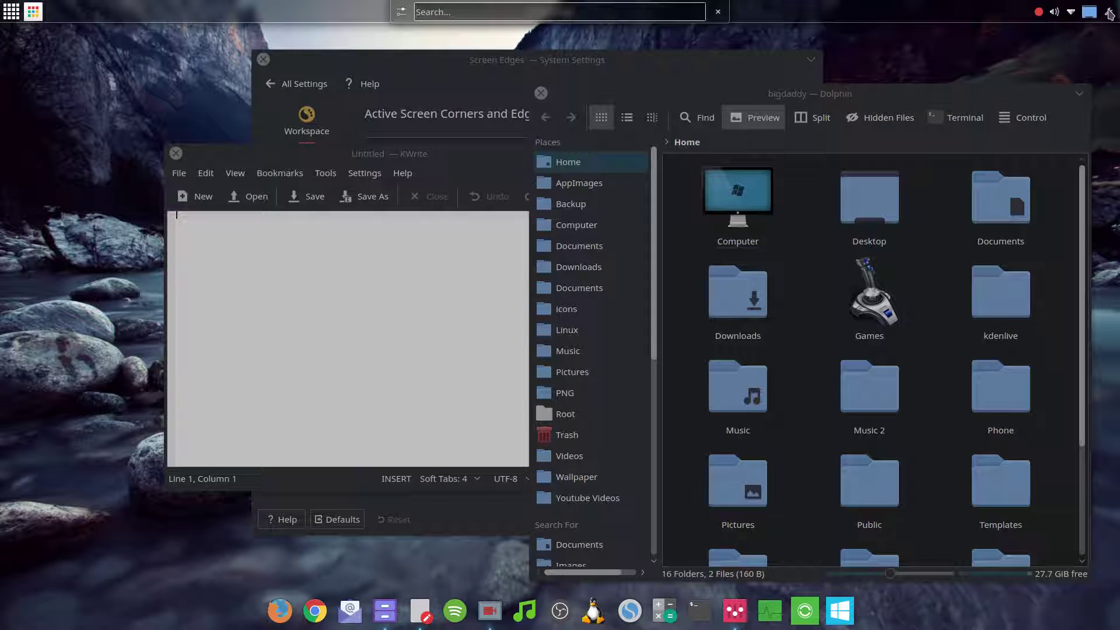
pyautogui.click(1109, 12)
pyautogui.click(1054, 59)
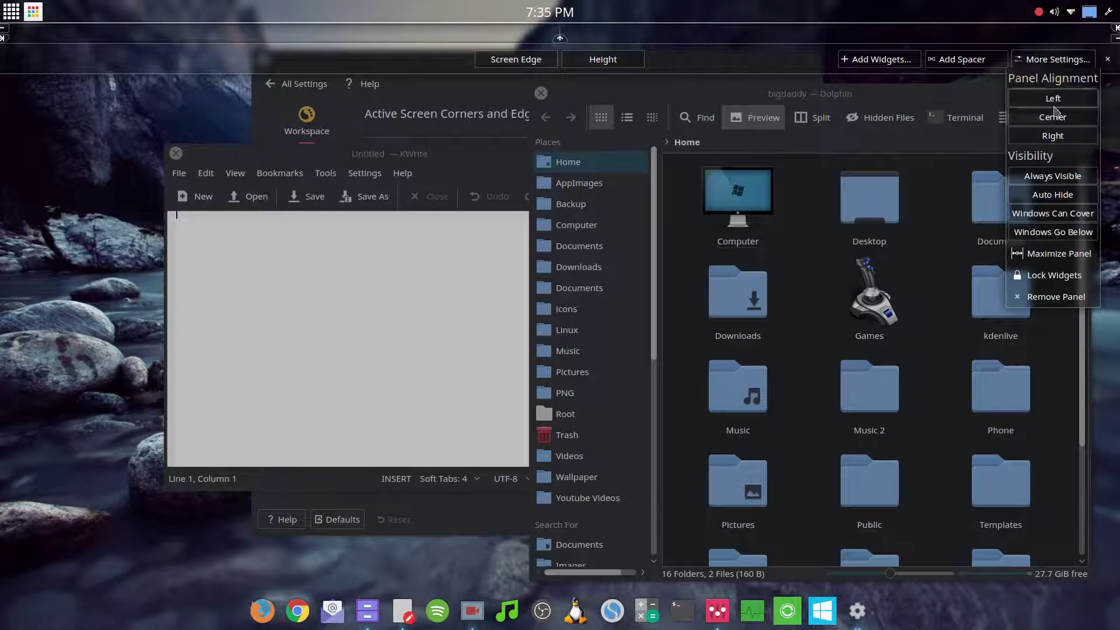
pyautogui.click(1050, 177)
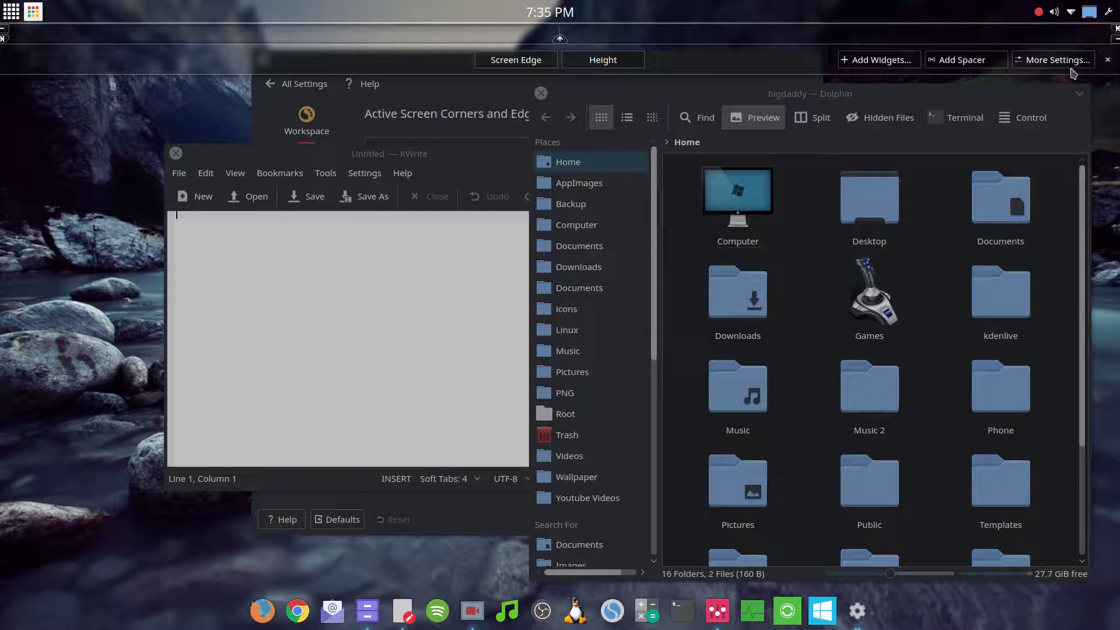
# Lock the widgets again through the upper panel's options
pyautogui.moveTo(957, 17)
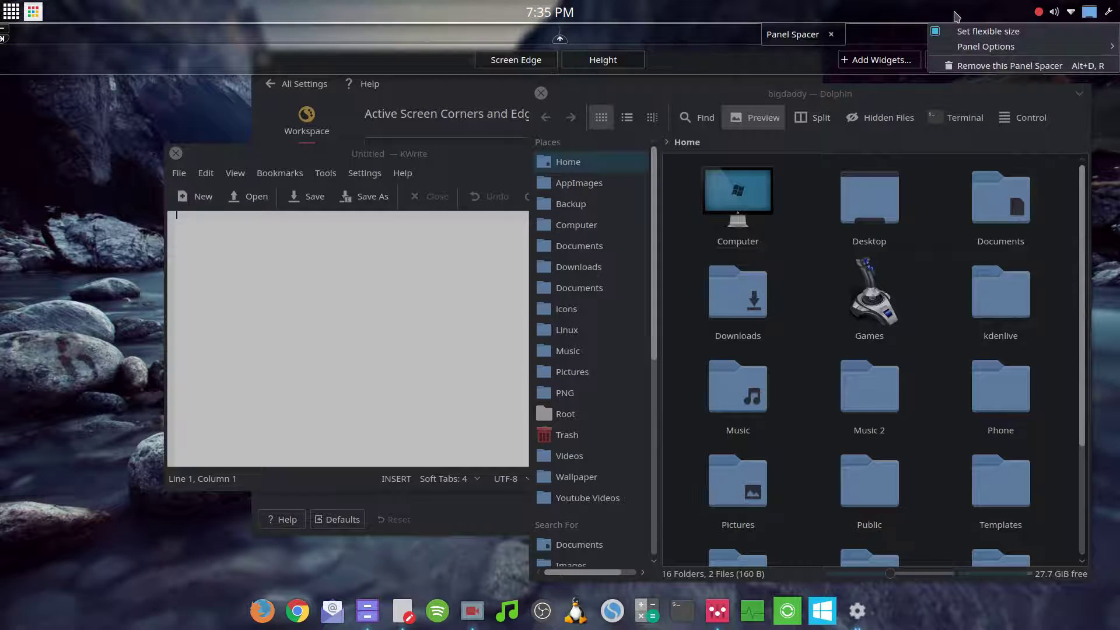
pyautogui.moveTo(971, 48)
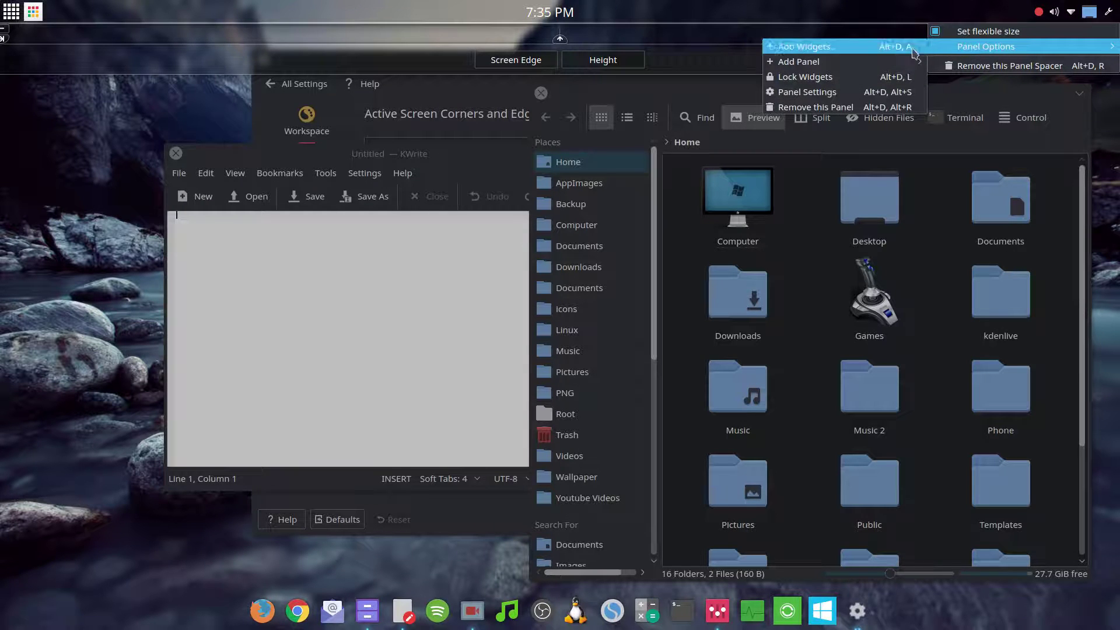
pyautogui.click(866, 77)
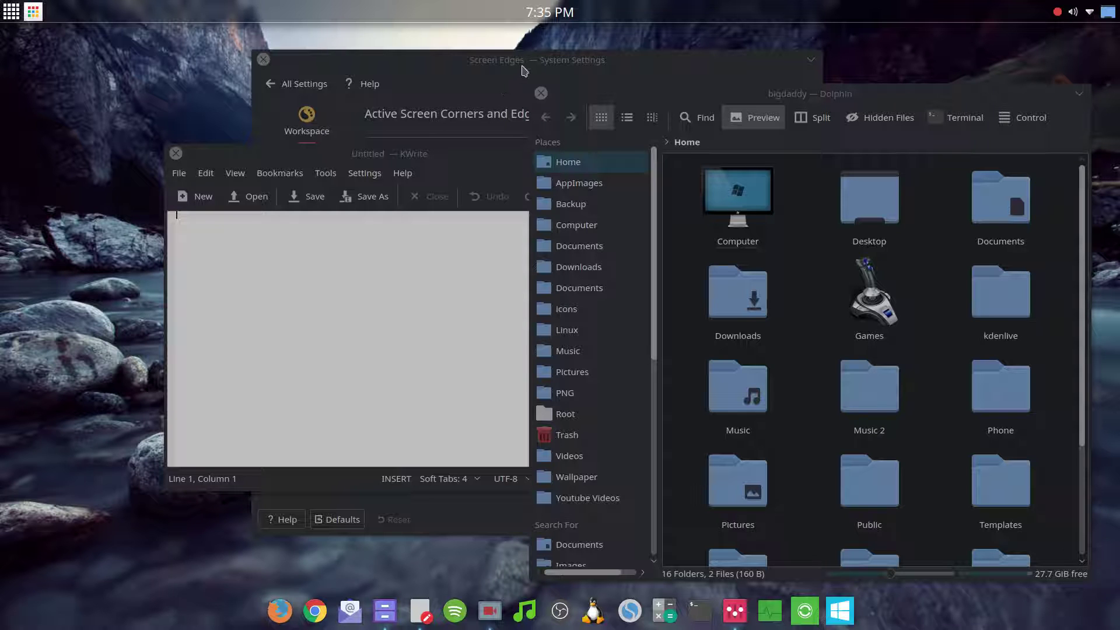
# Close the Dolphin and KWrite windows, leaving only the Screen Edges settings window open
pyautogui.click(542, 94)
pyautogui.moveTo(305, 154); pyautogui.dragTo(211, 76)
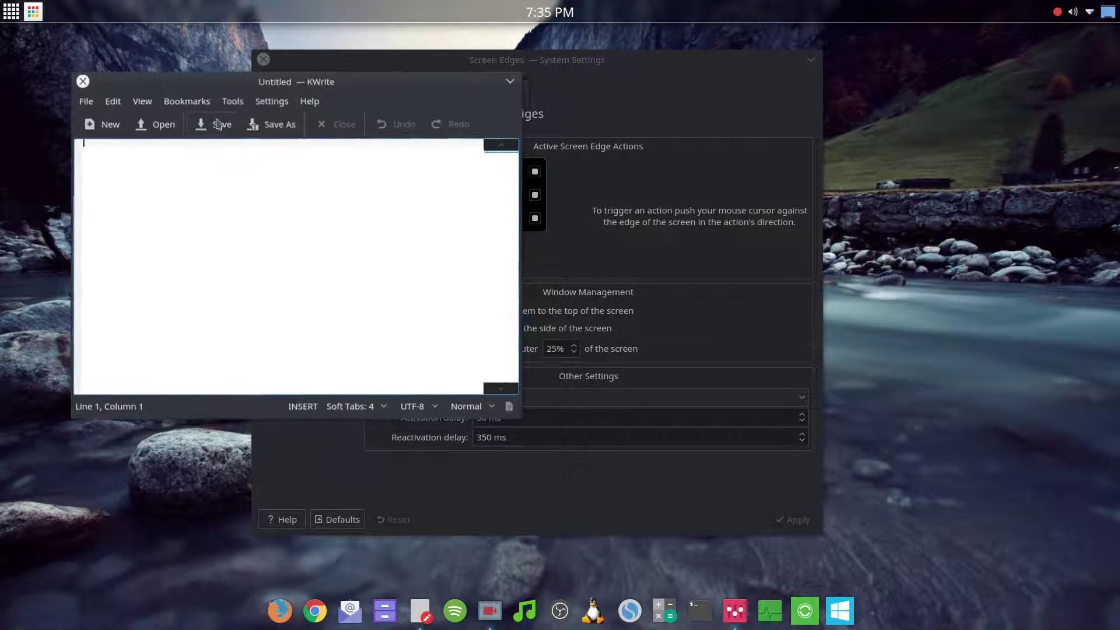
pyautogui.click(566, 70)
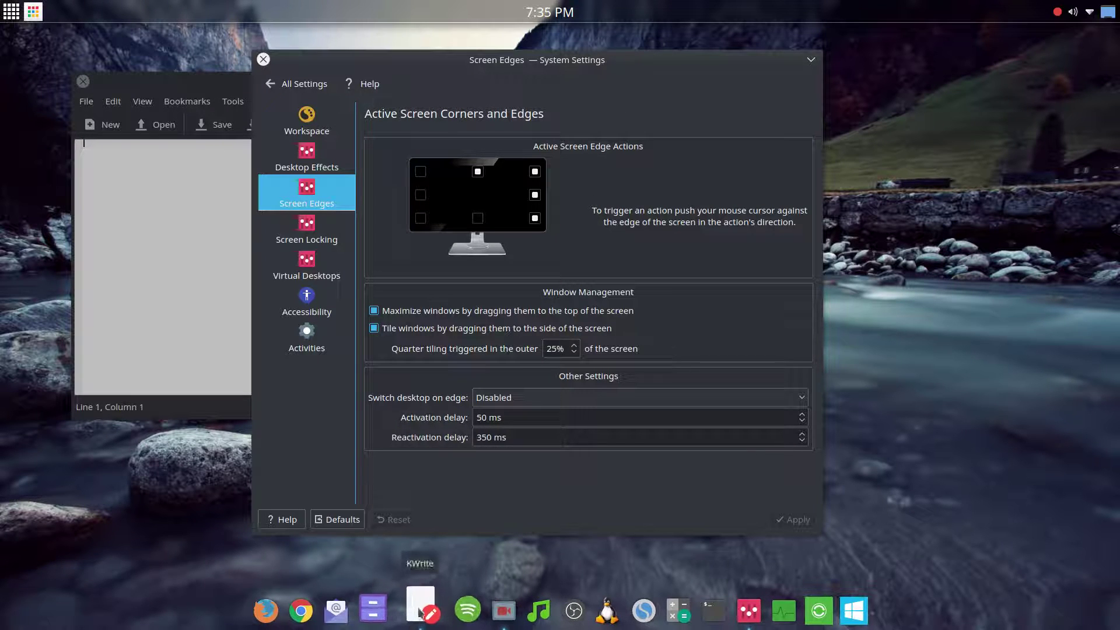
pyautogui.click(84, 81)
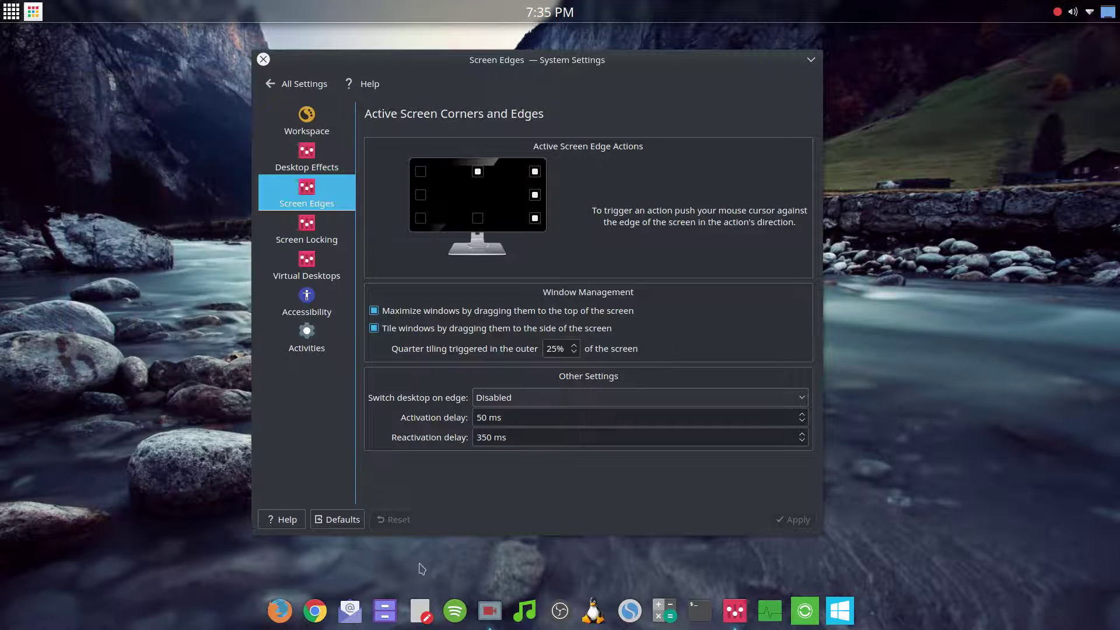
pyautogui.click(418, 613)
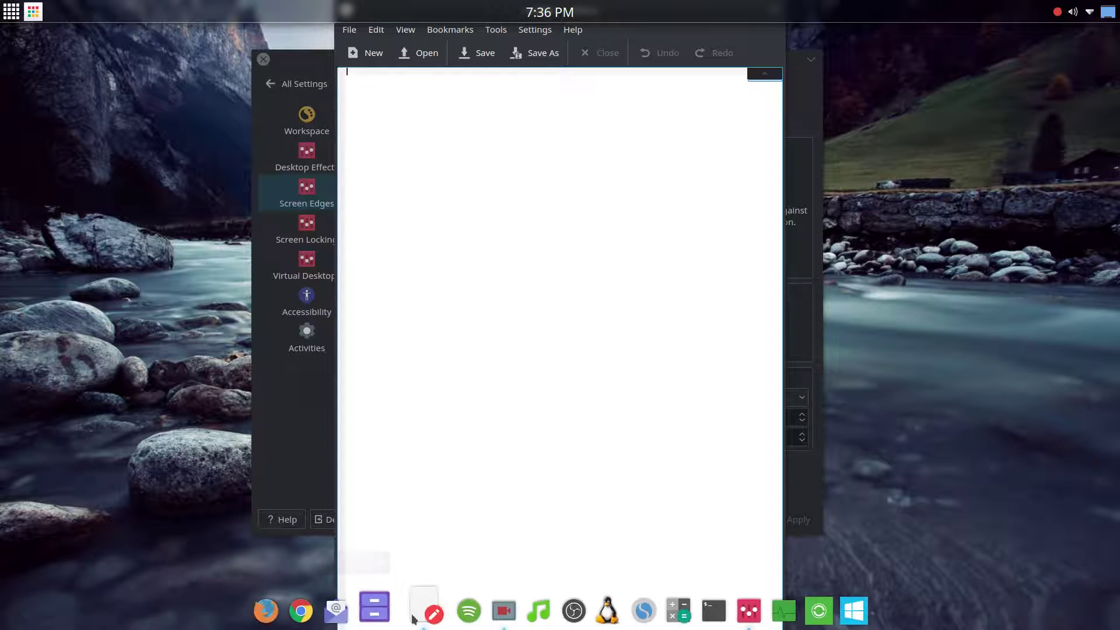
pyautogui.rightClick(415, 593)
pyautogui.click(407, 569)
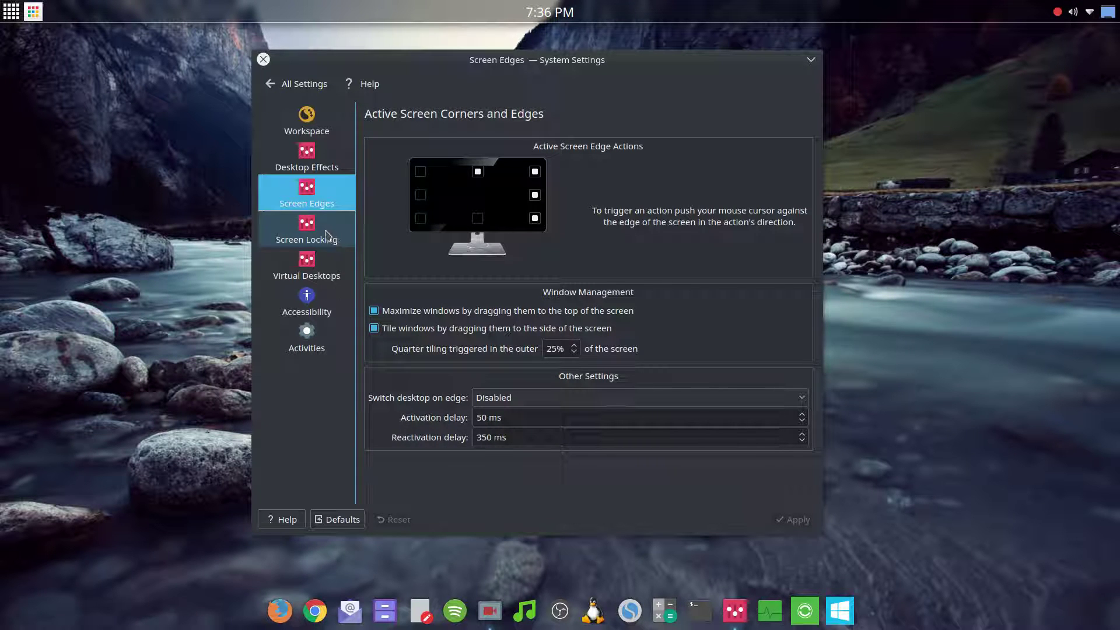
# Open the Screen Locking wallpaper settings and view the plain color choices, leaving the color selection cancelled
pyautogui.click(337, 247)
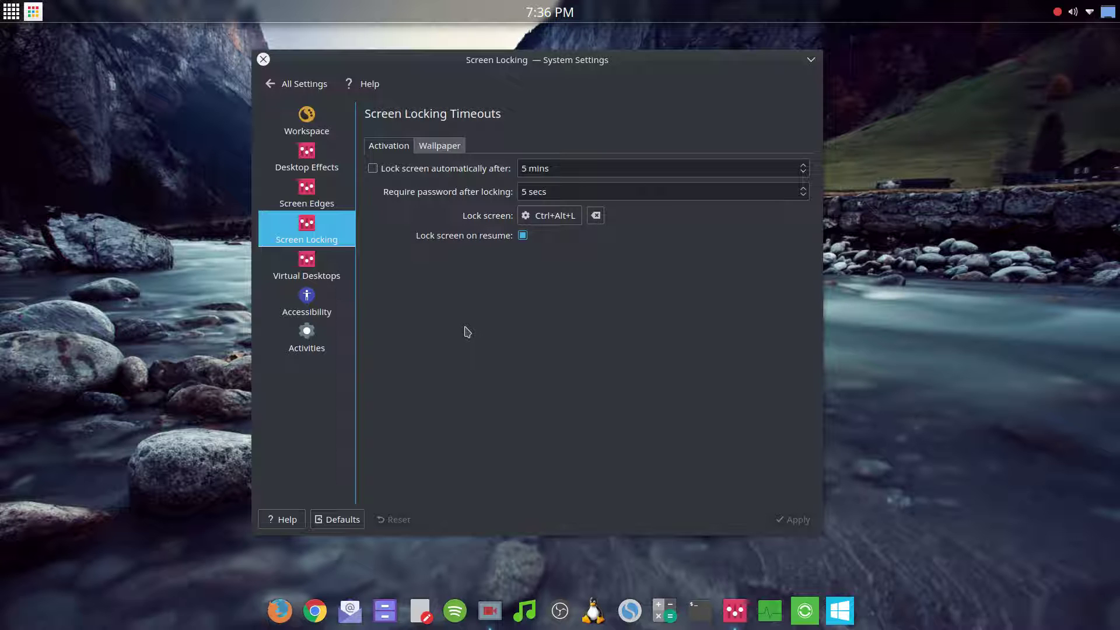
pyautogui.click(434, 151)
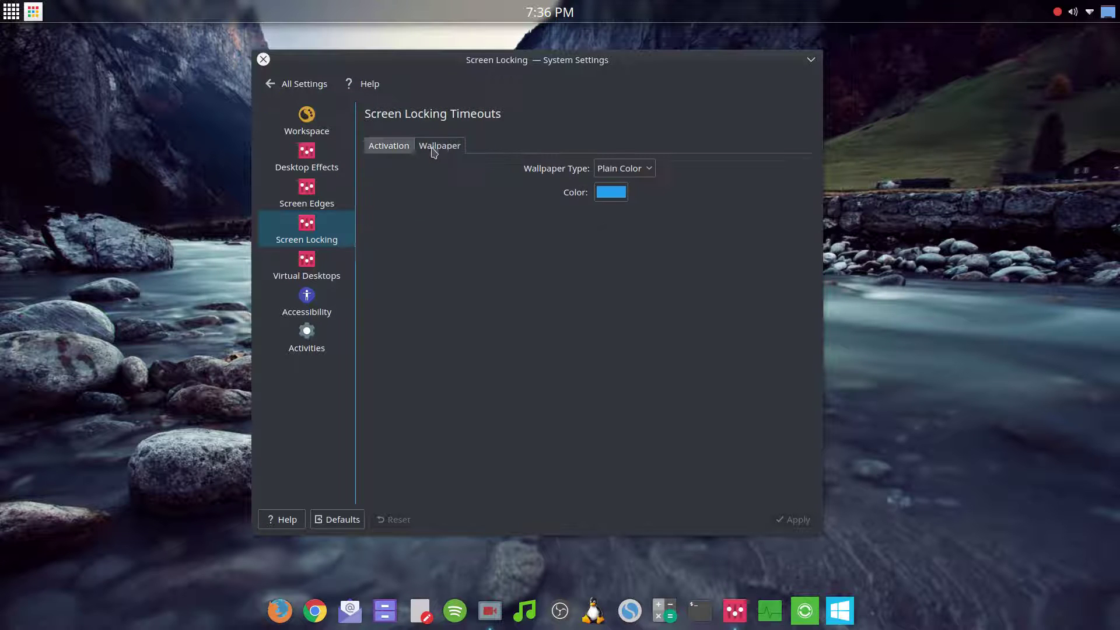
pyautogui.click(614, 194)
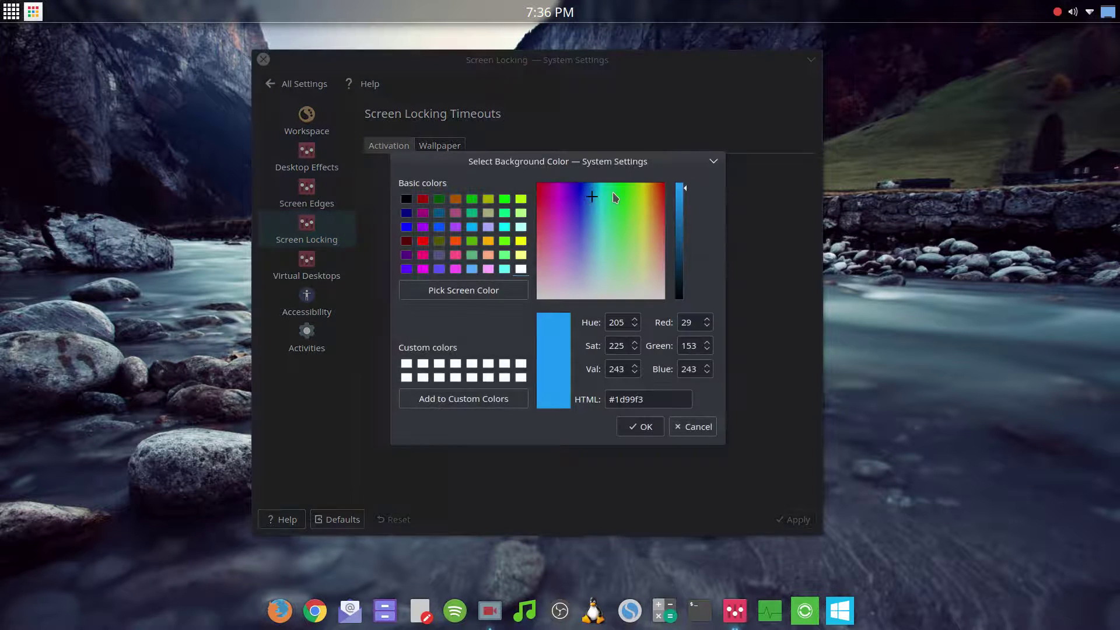
pyautogui.click(700, 427)
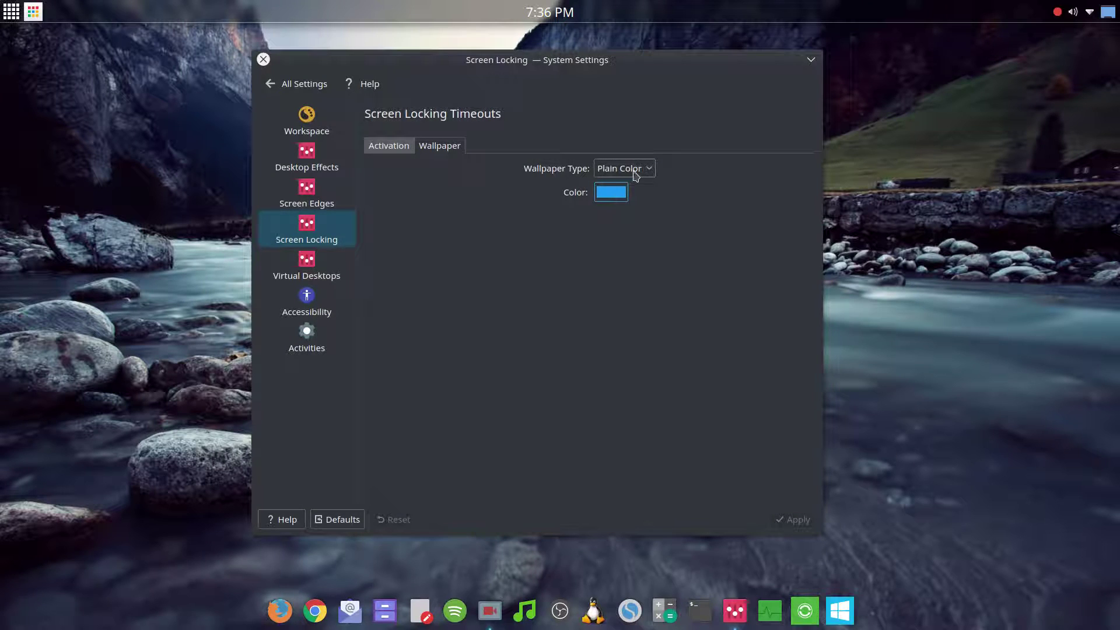
# Set the lock screen wallpaper type to Image, choose the wet city street at night picture, and apply it
pyautogui.click(636, 174)
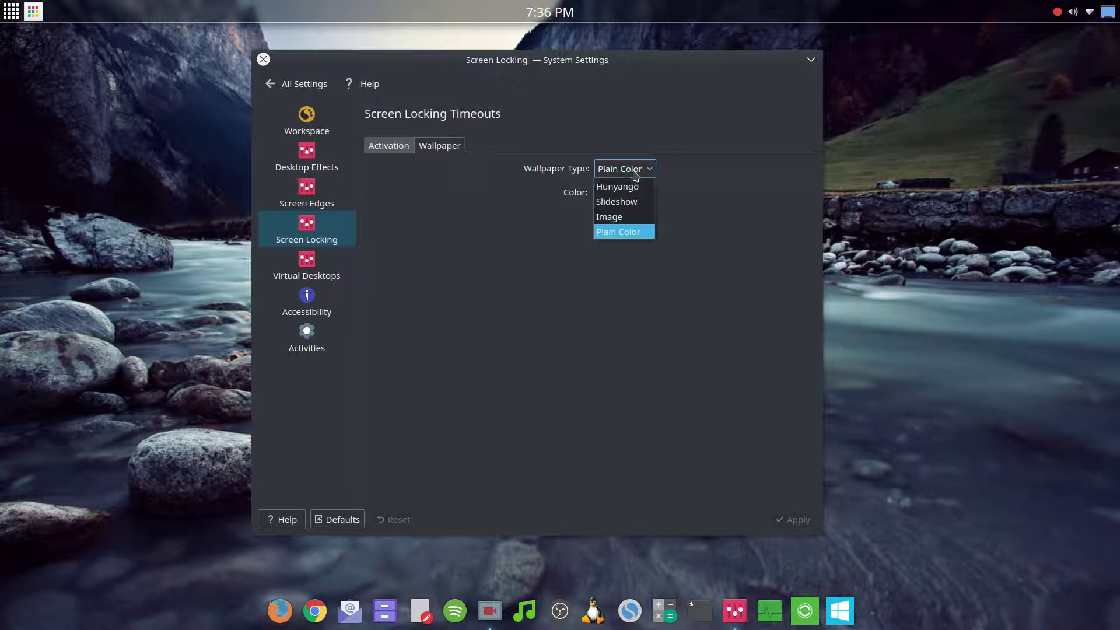
pyautogui.click(611, 217)
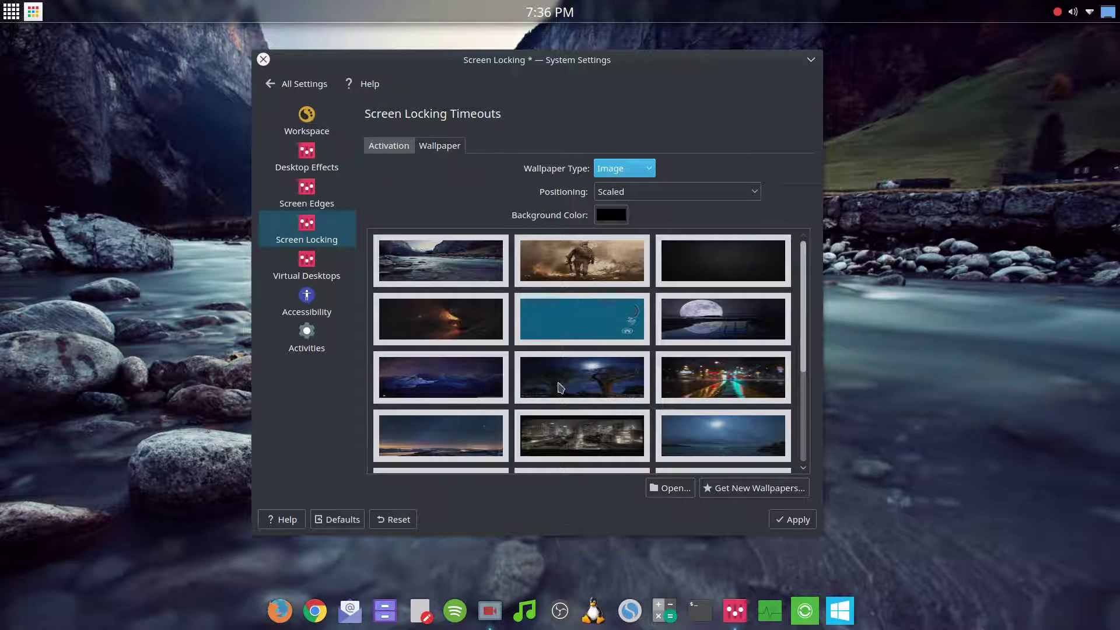
pyautogui.scroll(-5, 669, 429)
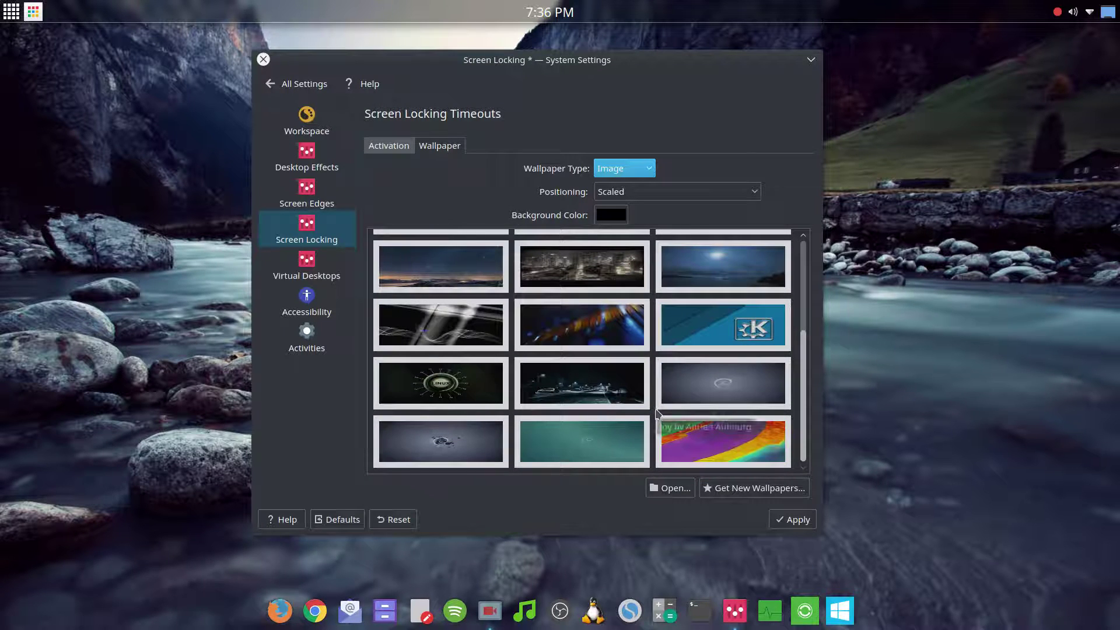
pyautogui.scroll(5, 656, 419)
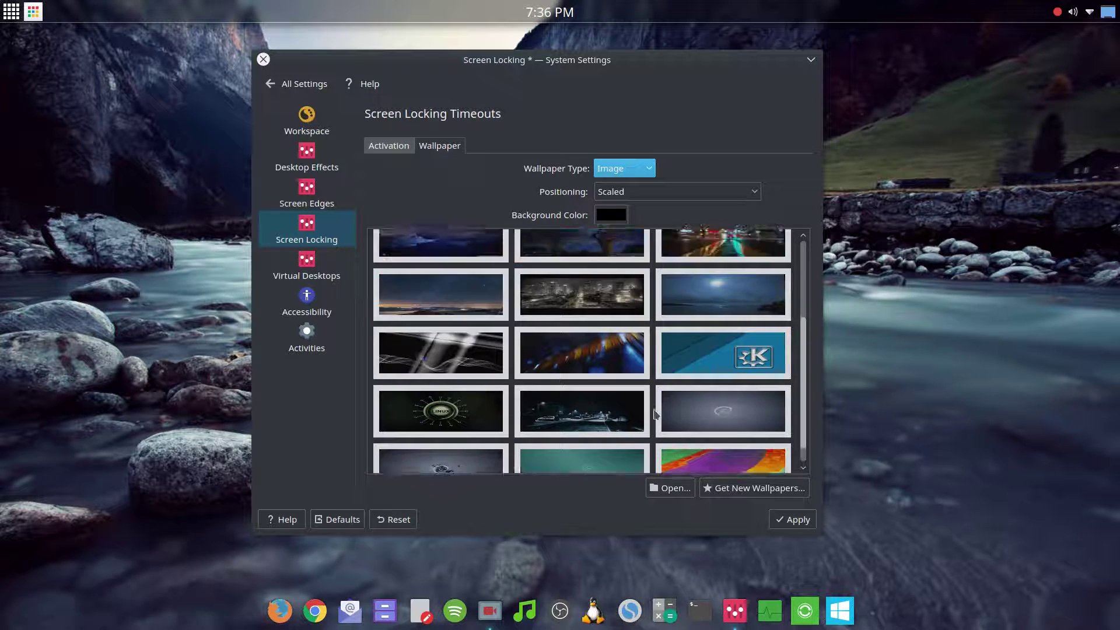
pyautogui.scroll(-1, 656, 414)
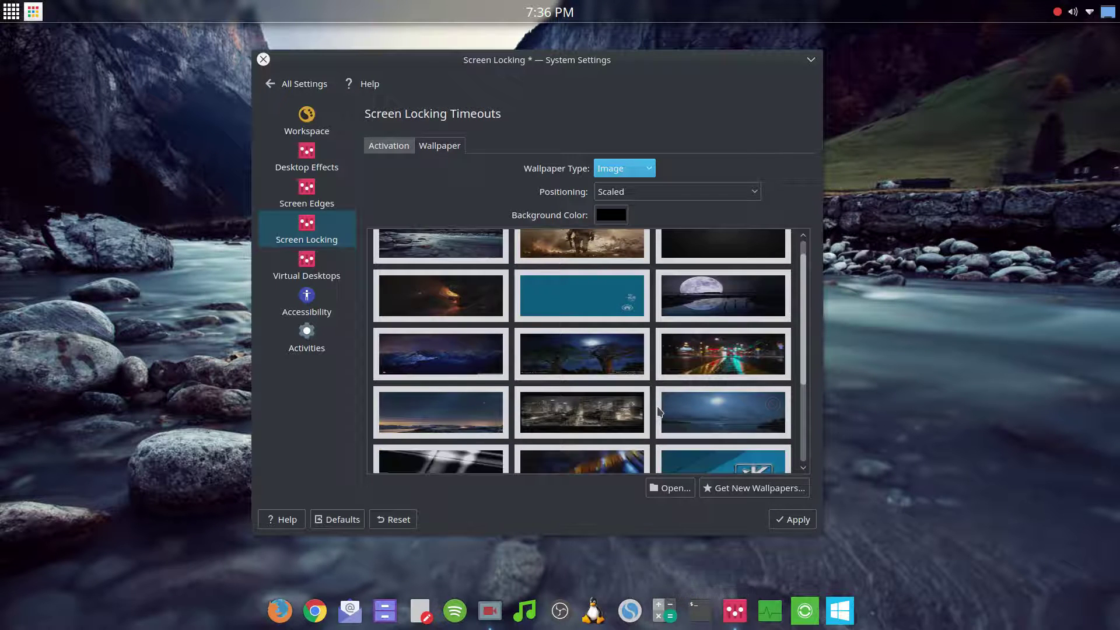
pyautogui.scroll(1, 658, 411)
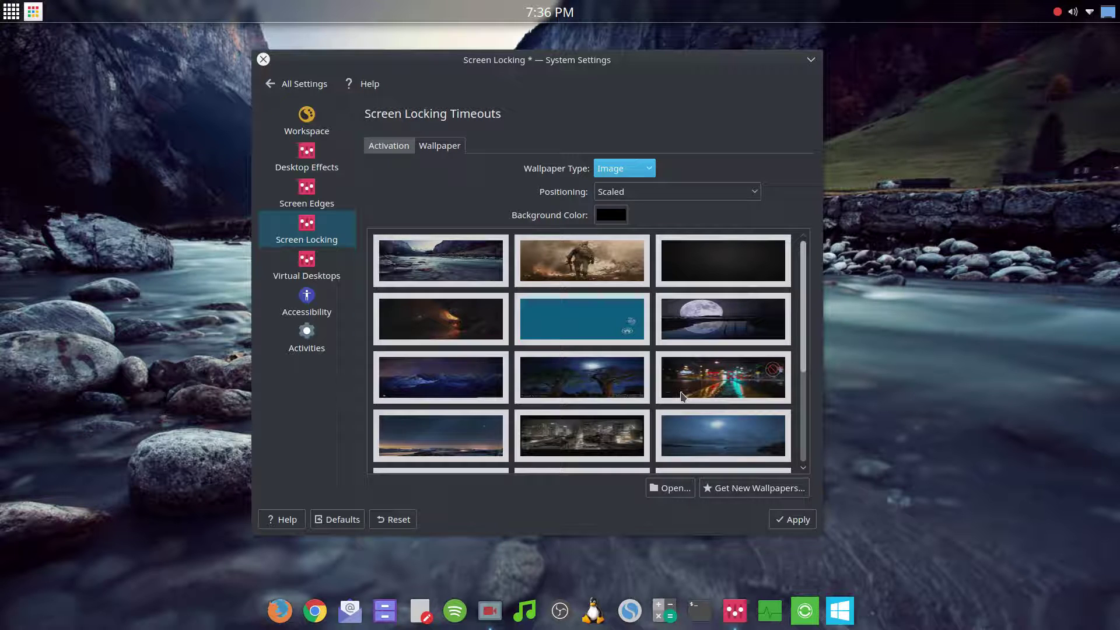
pyautogui.click(724, 390)
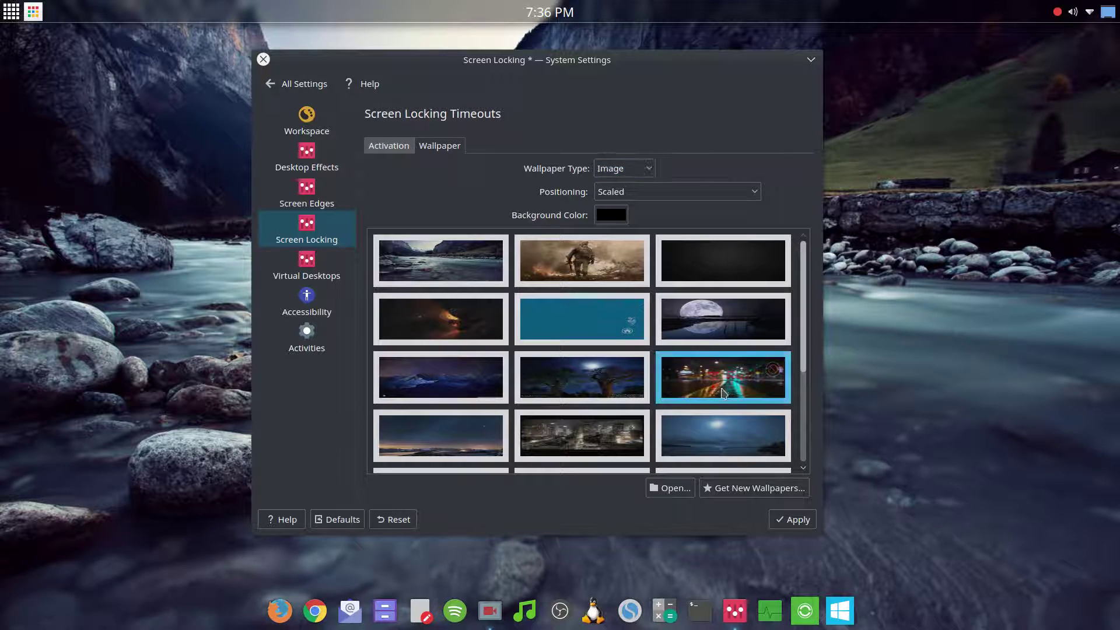
pyautogui.click(792, 518)
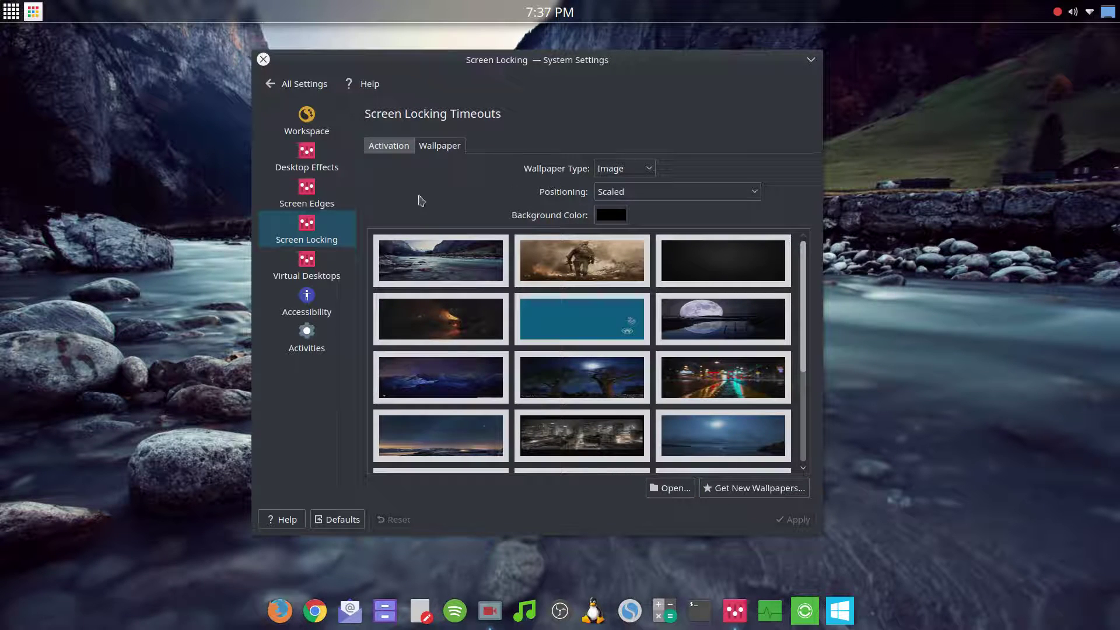
# Review the screen locking activation options, including the timeout, password delay and lock shortcut
pyautogui.click(323, 231)
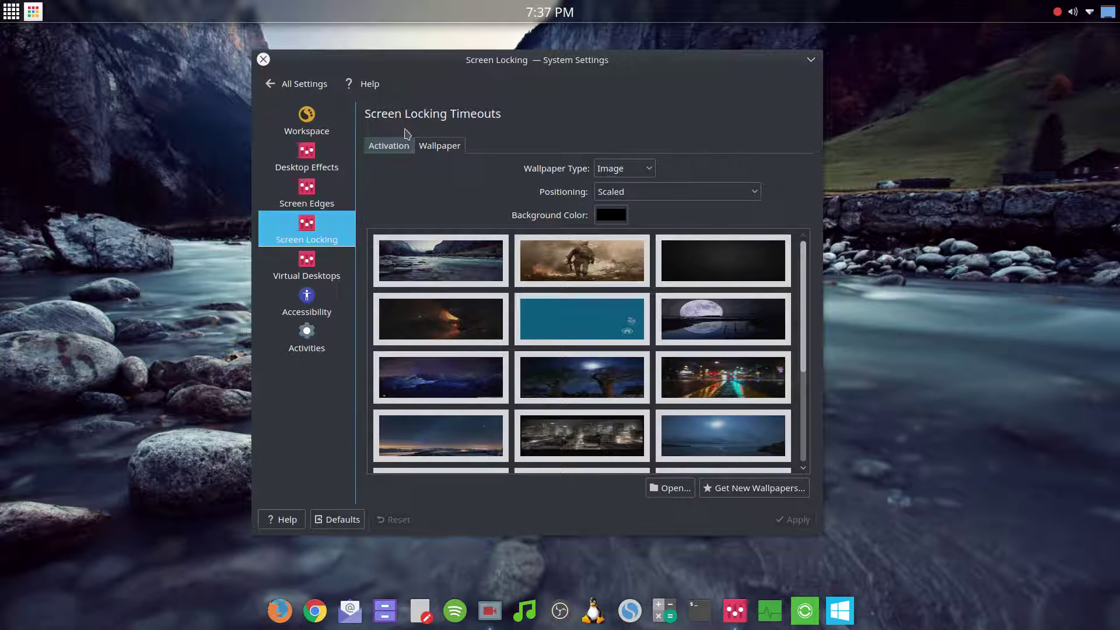
pyautogui.click(388, 146)
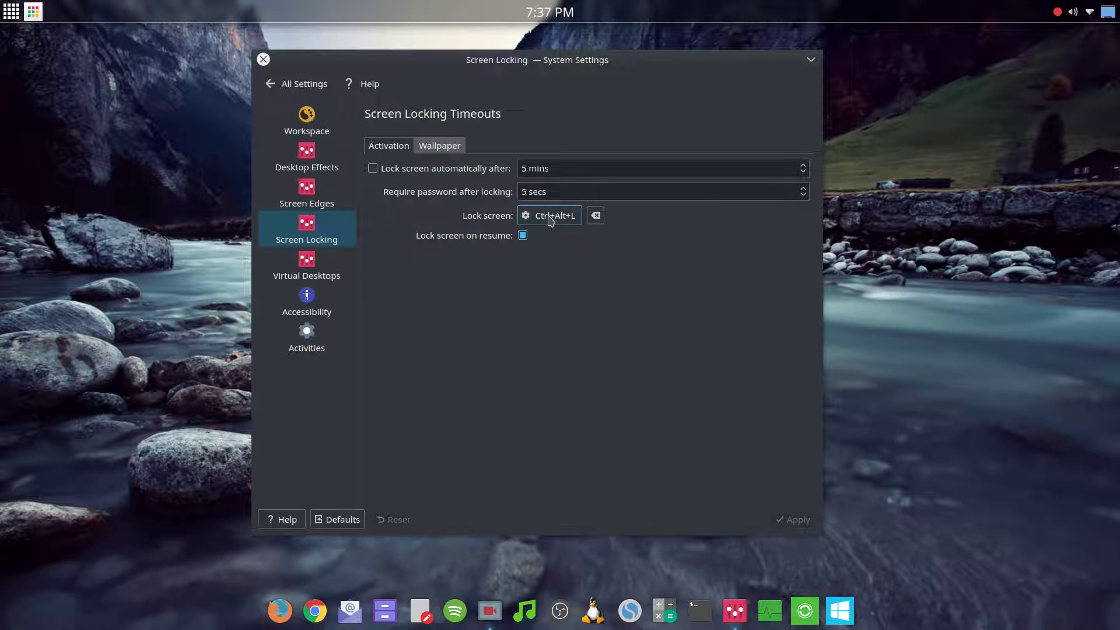
# Reduce the number of virtual desktops to 1, apply the change, and move the settings window slightly down
pyautogui.click(314, 269)
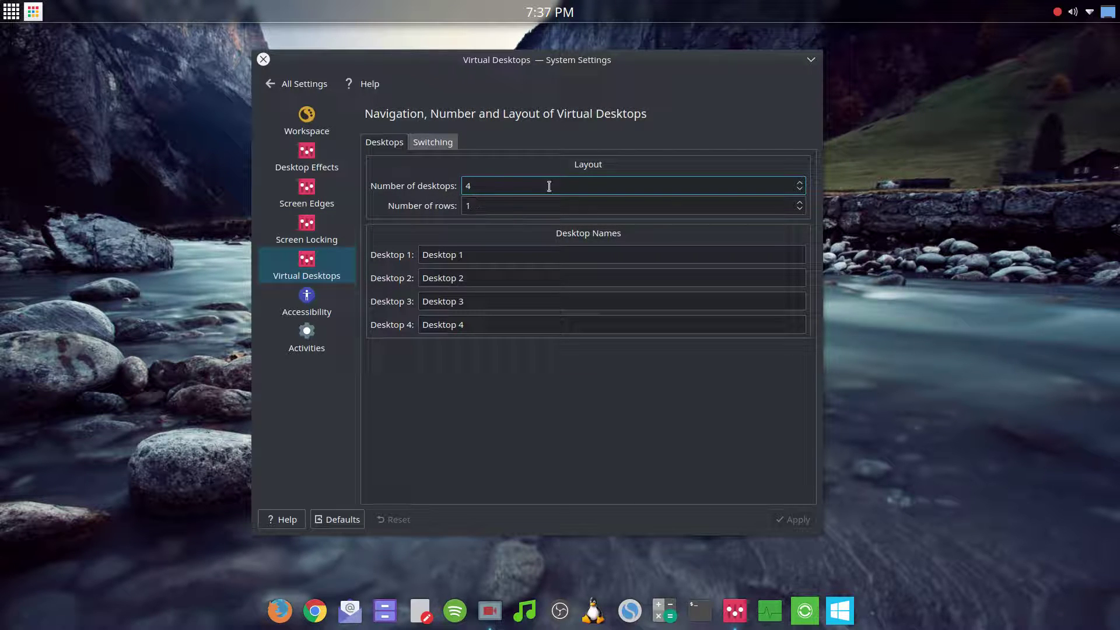
pyautogui.click(800, 190)
pyautogui.click(799, 191)
pyautogui.click(800, 190)
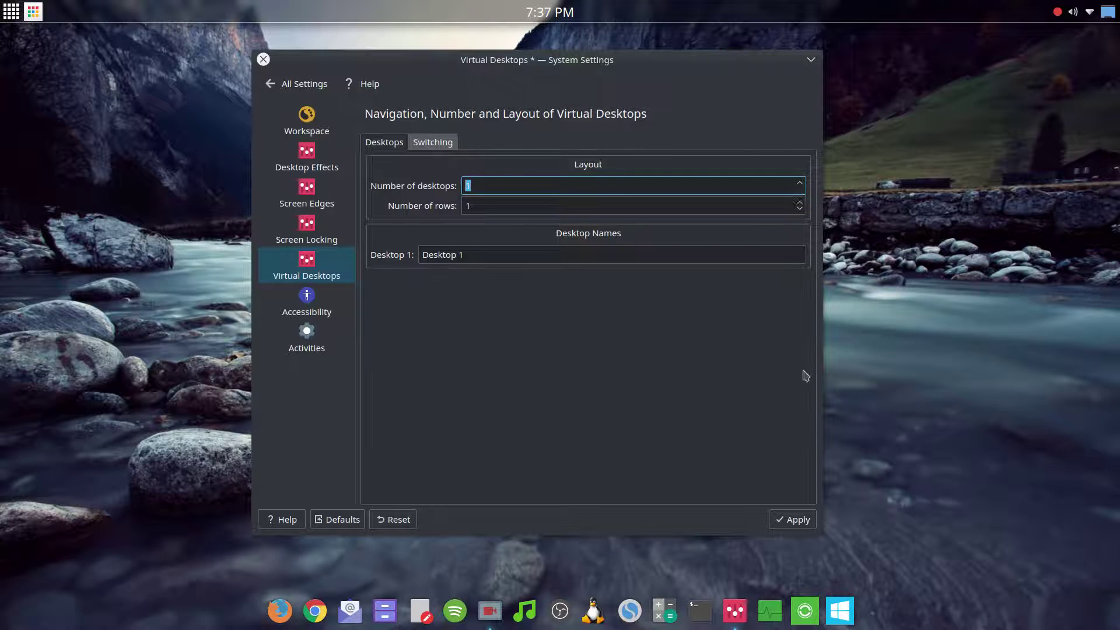
pyautogui.click(790, 525)
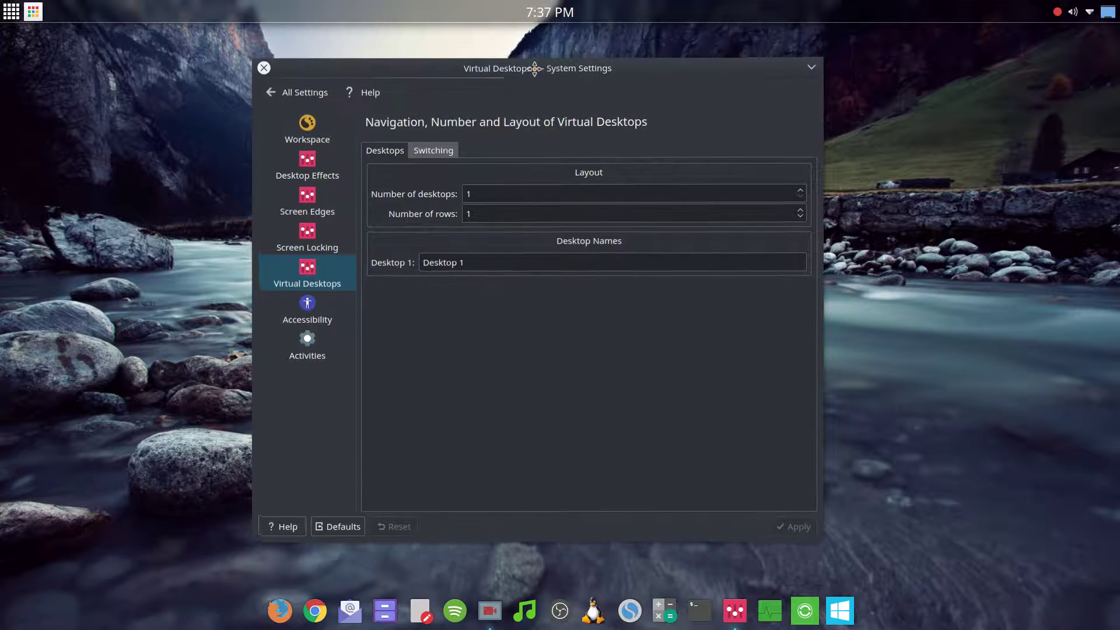
pyautogui.moveTo(536, 65); pyautogui.dragTo(538, 79)
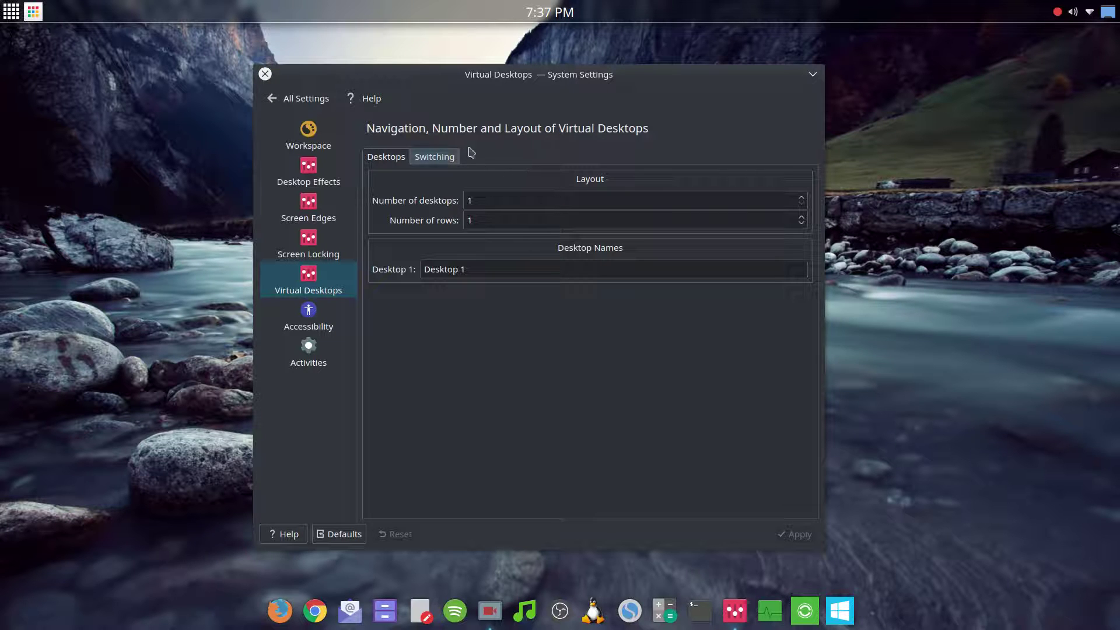
# Examine the virtual desktop switching options: the animation choices, the Desktop Cube Animation settings and the switching shortcuts
pyautogui.click(446, 160)
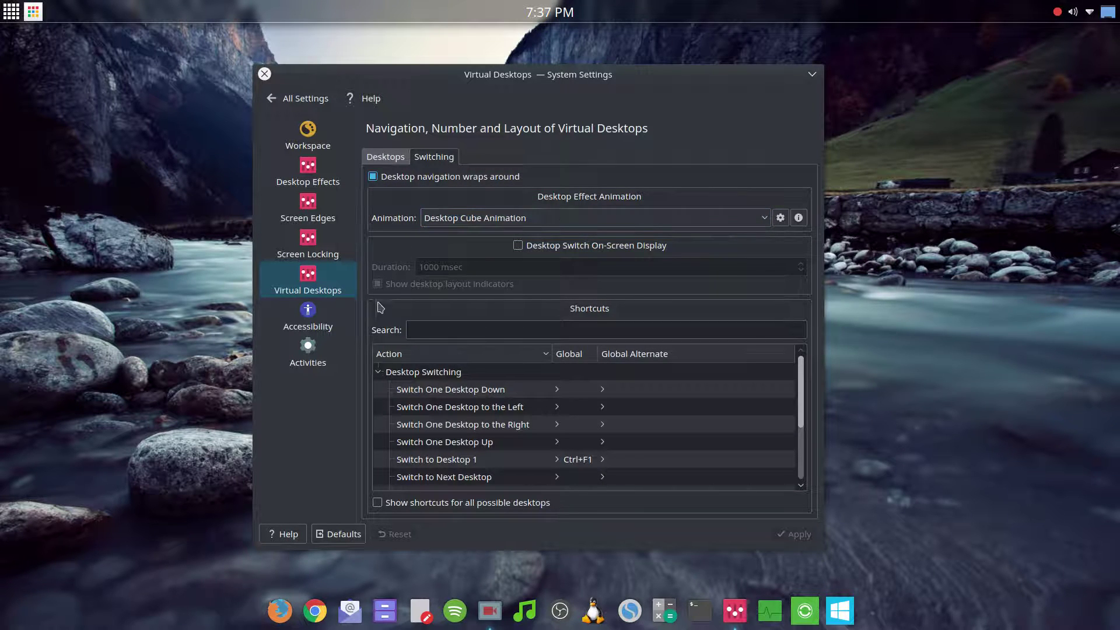
pyautogui.click(532, 219)
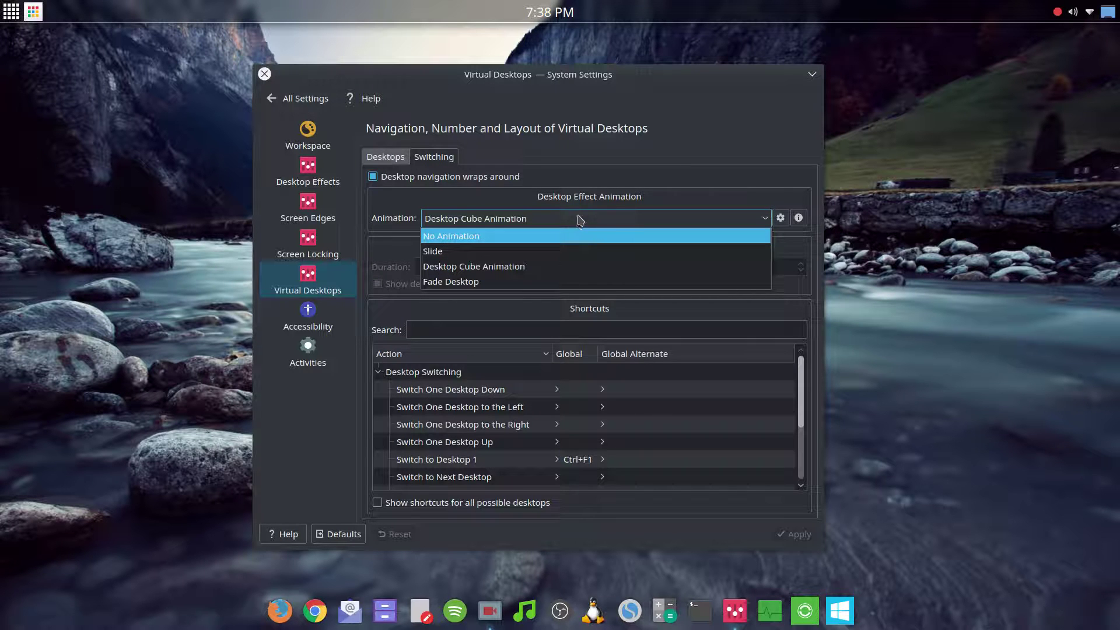
pyautogui.click(700, 192)
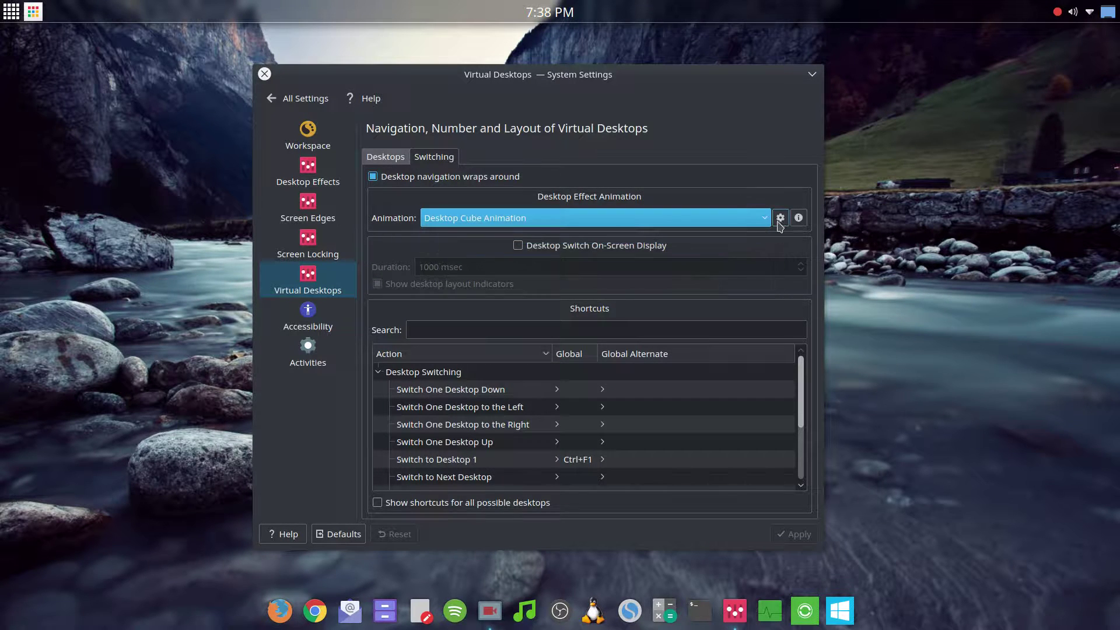
pyautogui.click(781, 217)
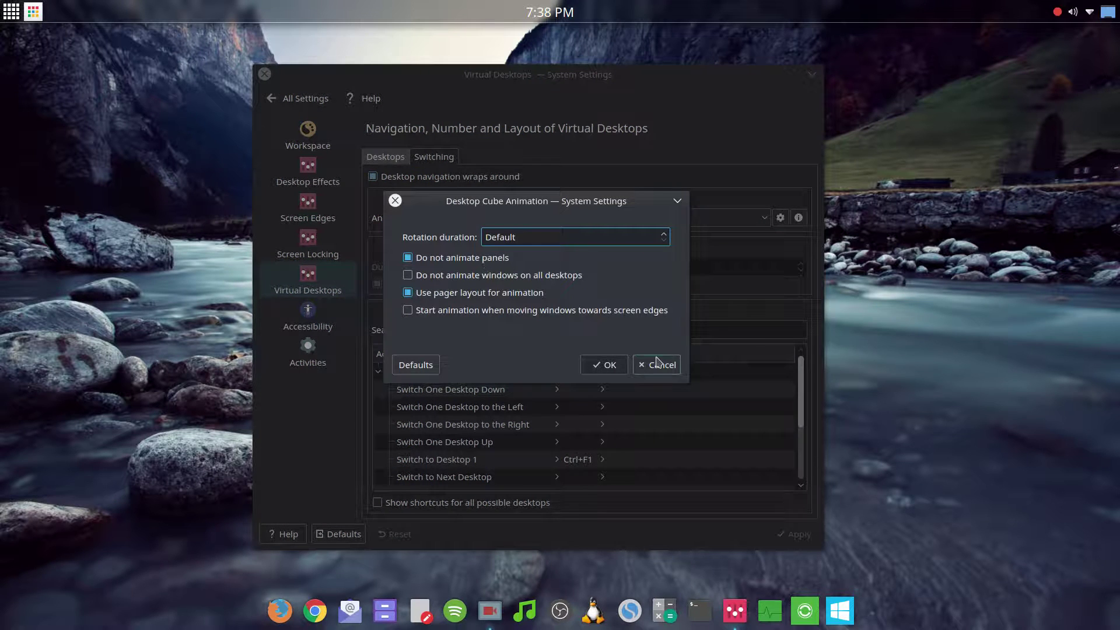
pyautogui.click(658, 362)
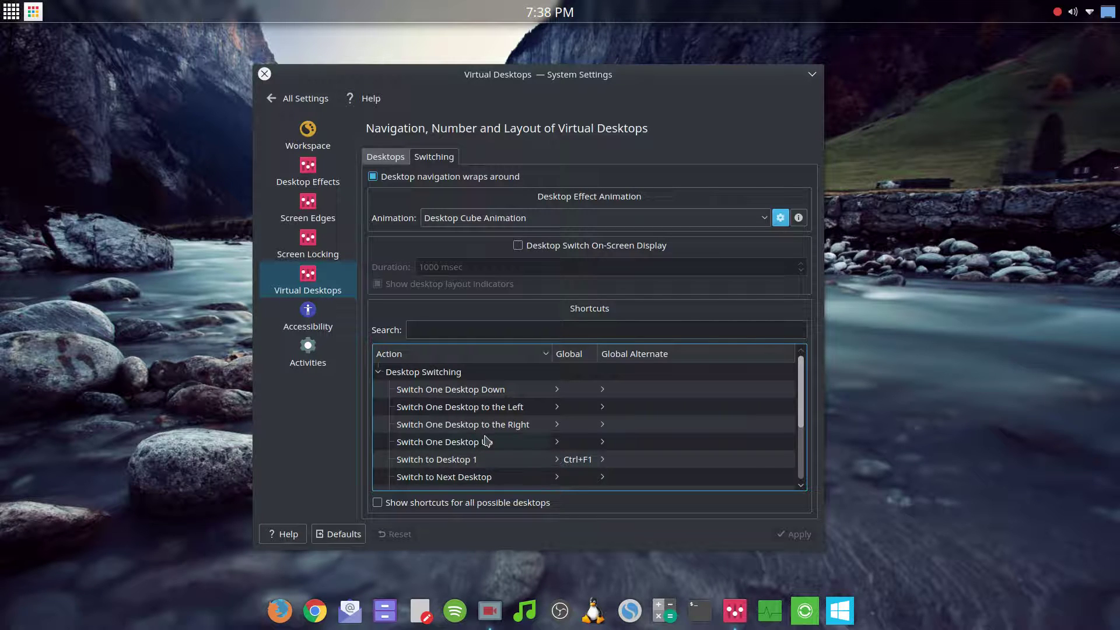
pyautogui.moveTo(805, 402)
pyautogui.mouseDown()
pyautogui.moveTo(807, 444)
pyautogui.moveTo(801, 385)
pyautogui.mouseUp()
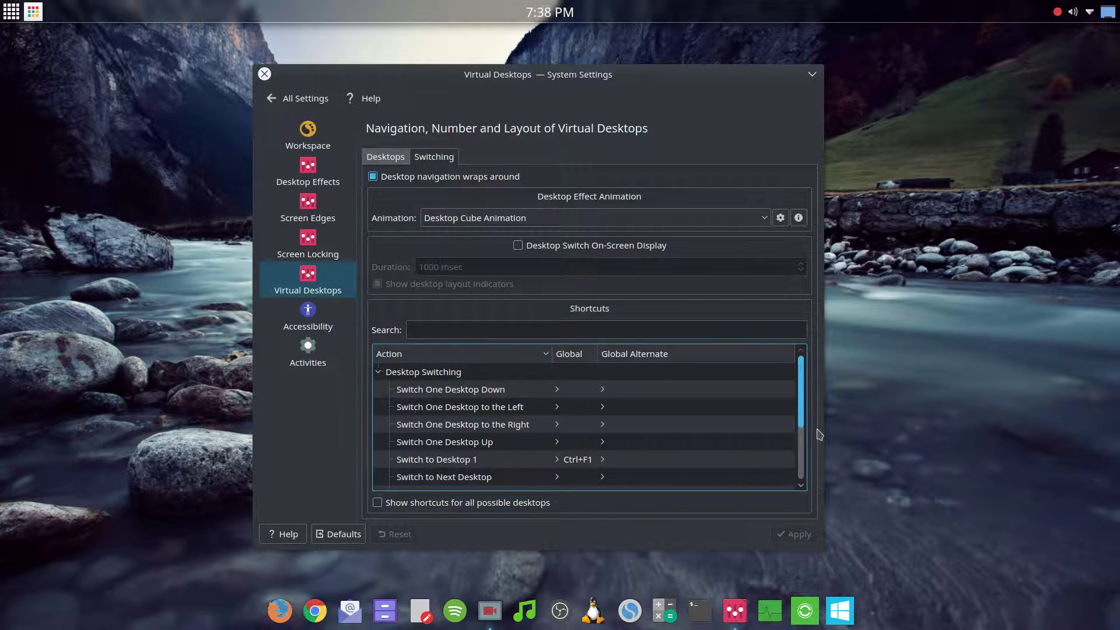
pyautogui.moveTo(805, 385); pyautogui.dragTo(802, 363)
# Examine the Accessibility options for the bell, modifier keys, keyboard filters, activation gestures and screen reader
pyautogui.click(298, 319)
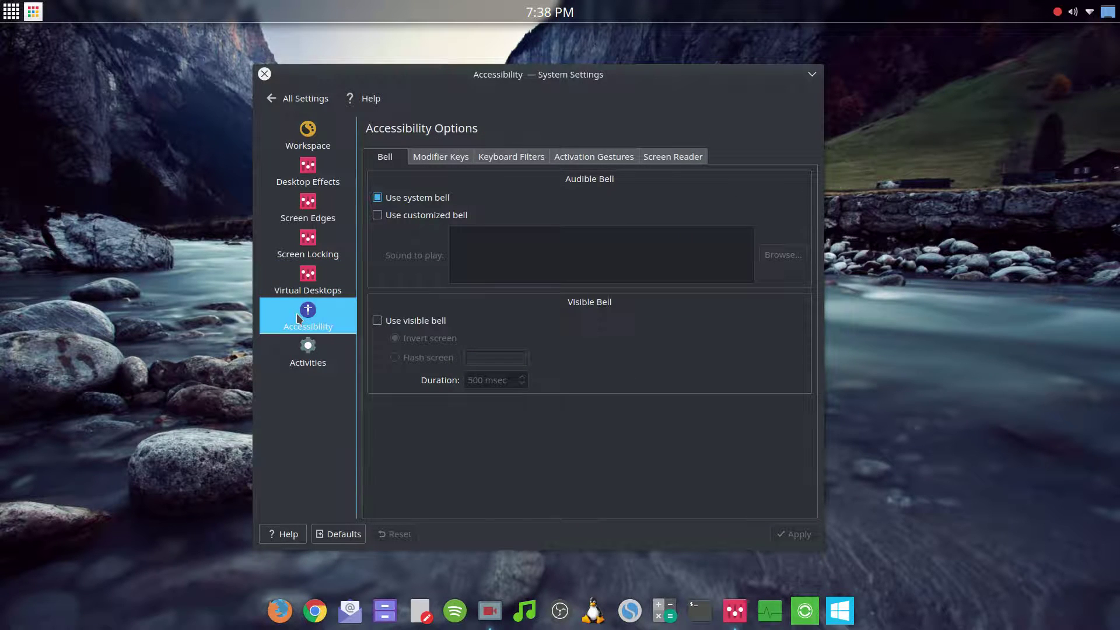
pyautogui.click(461, 163)
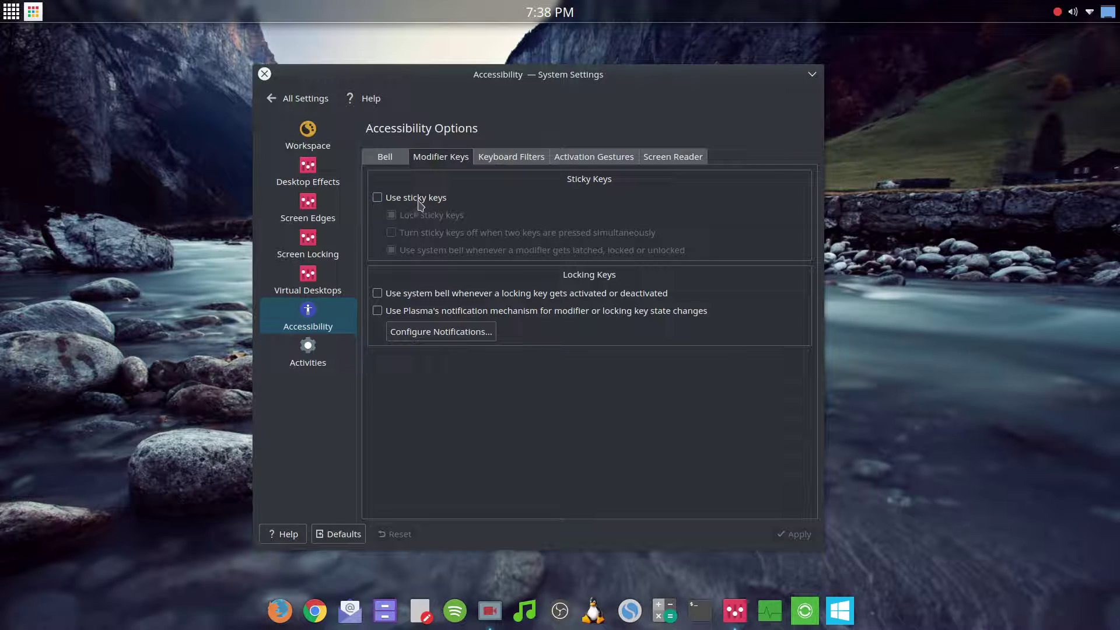
pyautogui.click(502, 169)
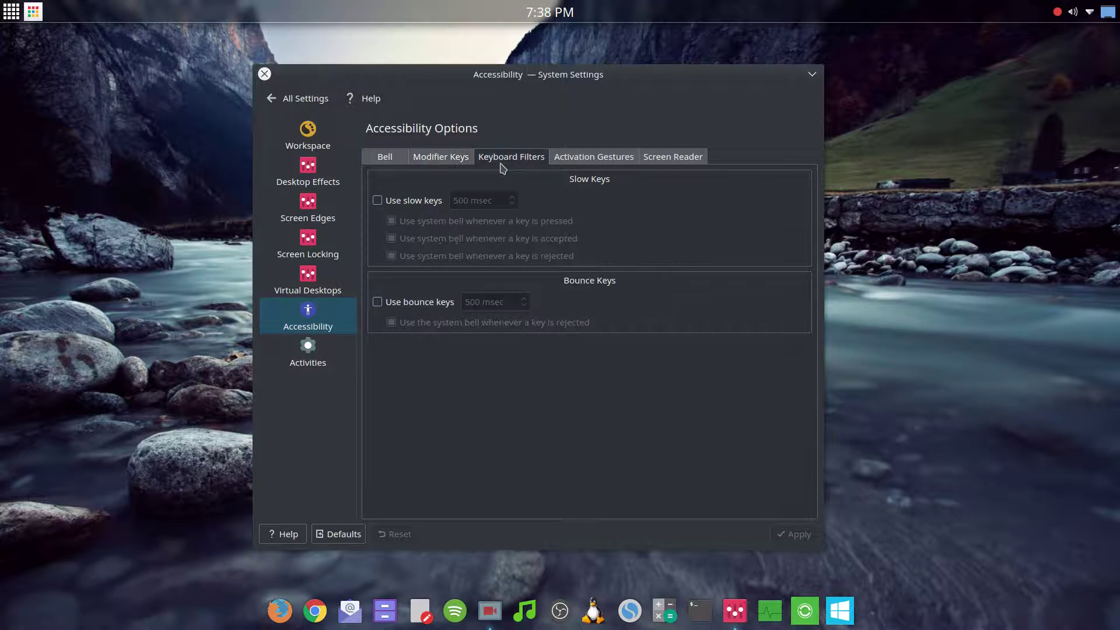
pyautogui.click(428, 168)
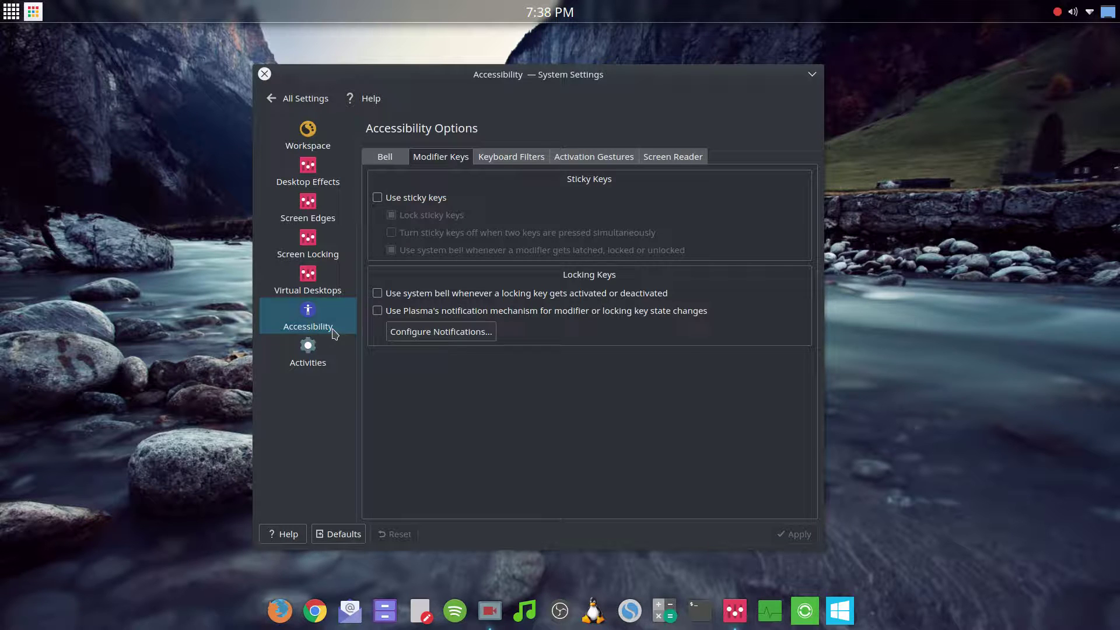
pyautogui.click(500, 158)
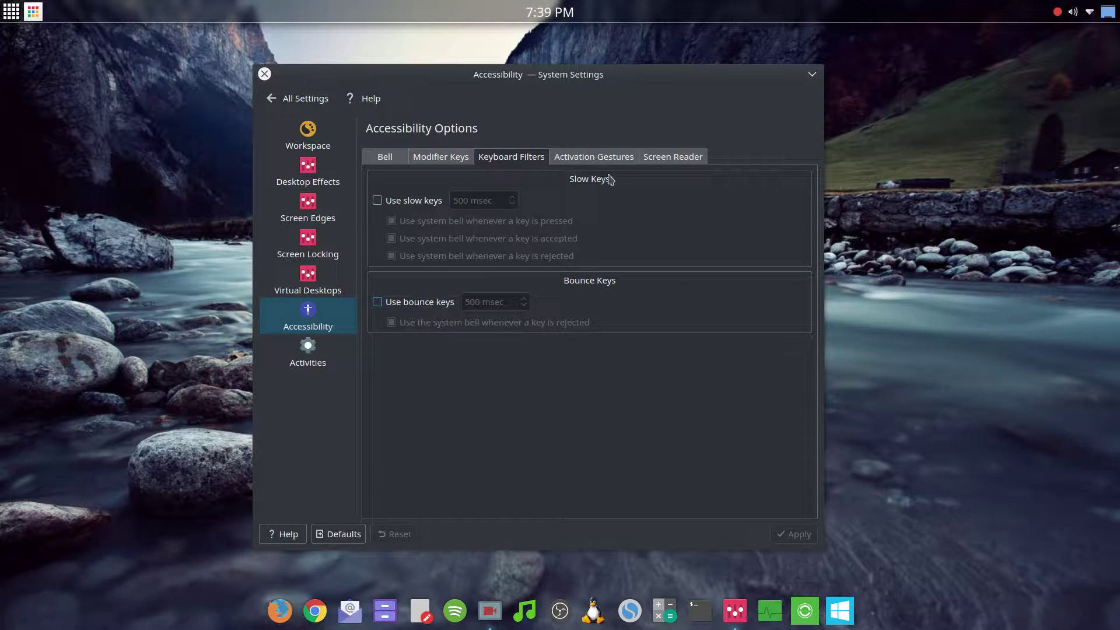
pyautogui.click(608, 156)
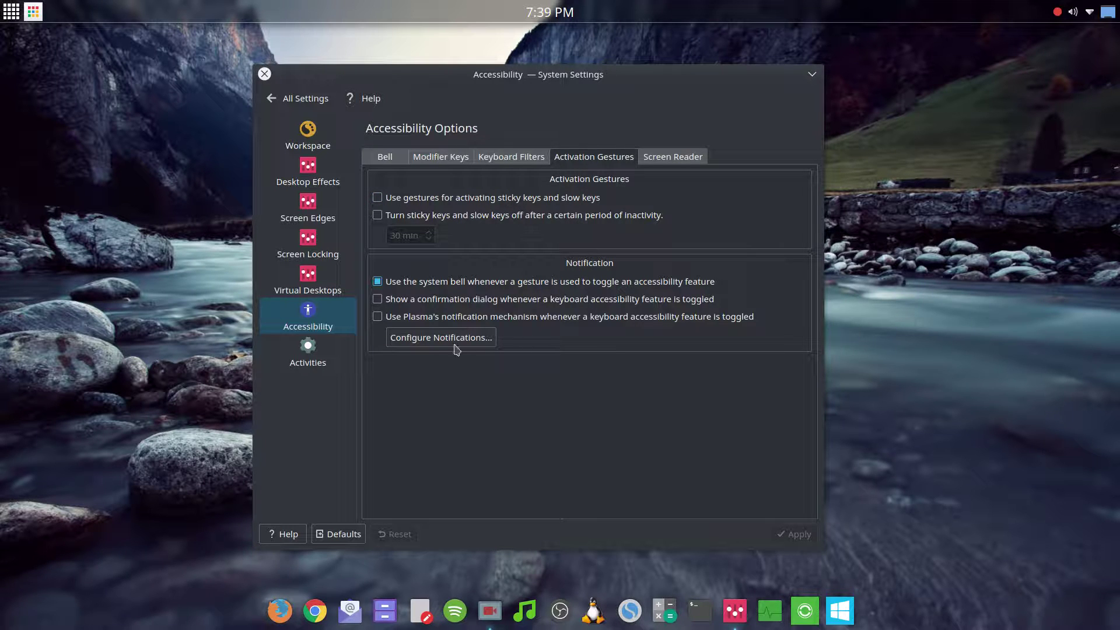
pyautogui.click(659, 156)
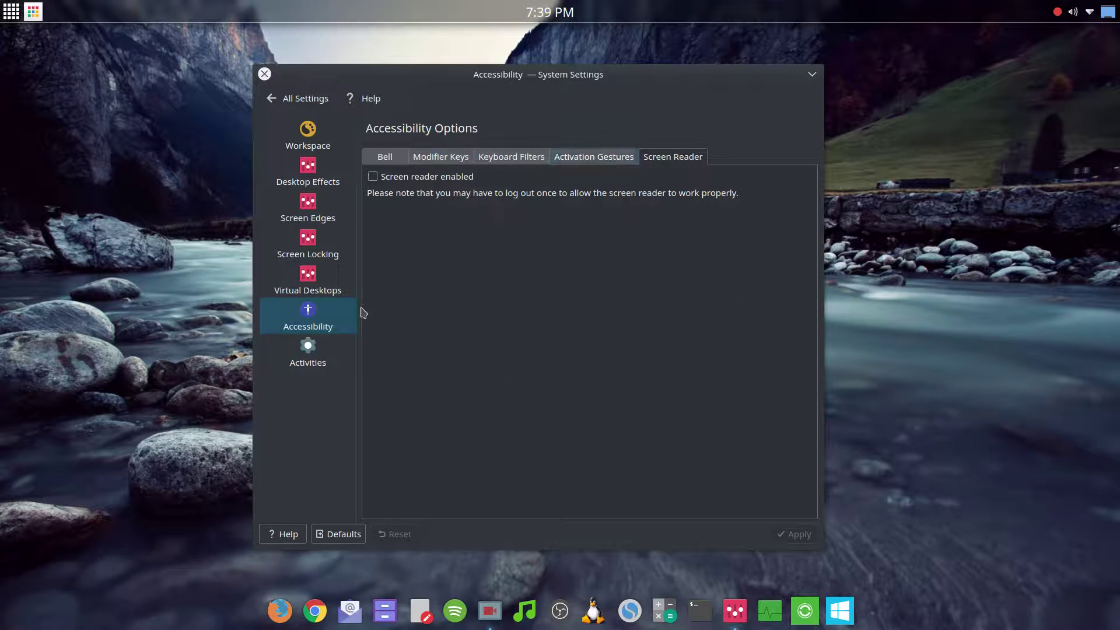
pyautogui.click(594, 158)
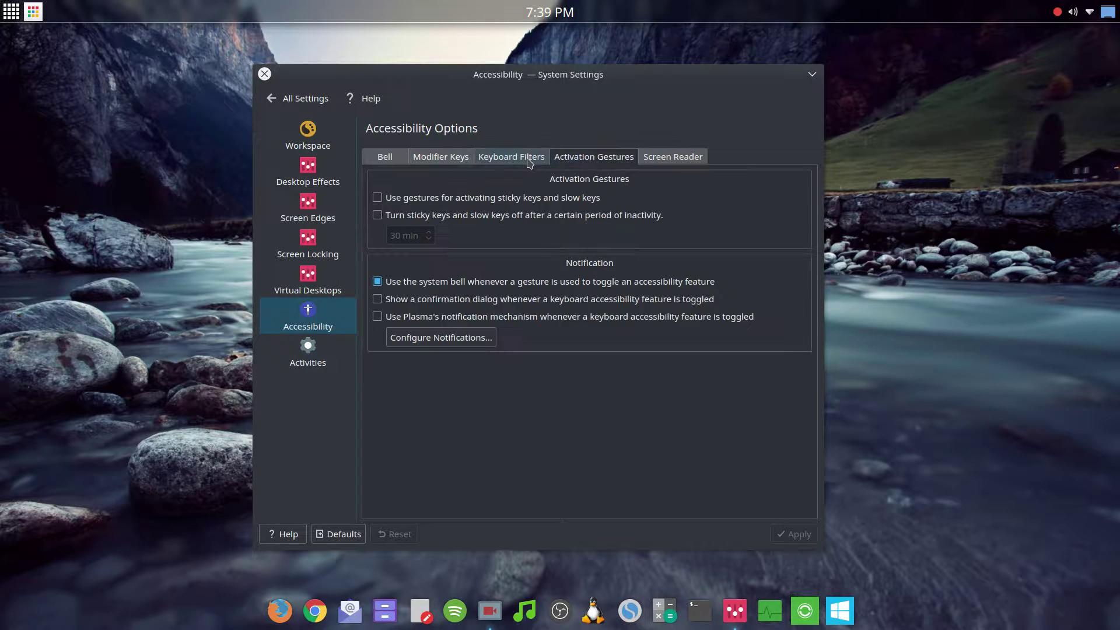
pyautogui.click(511, 158)
pyautogui.click(441, 159)
pyautogui.click(385, 158)
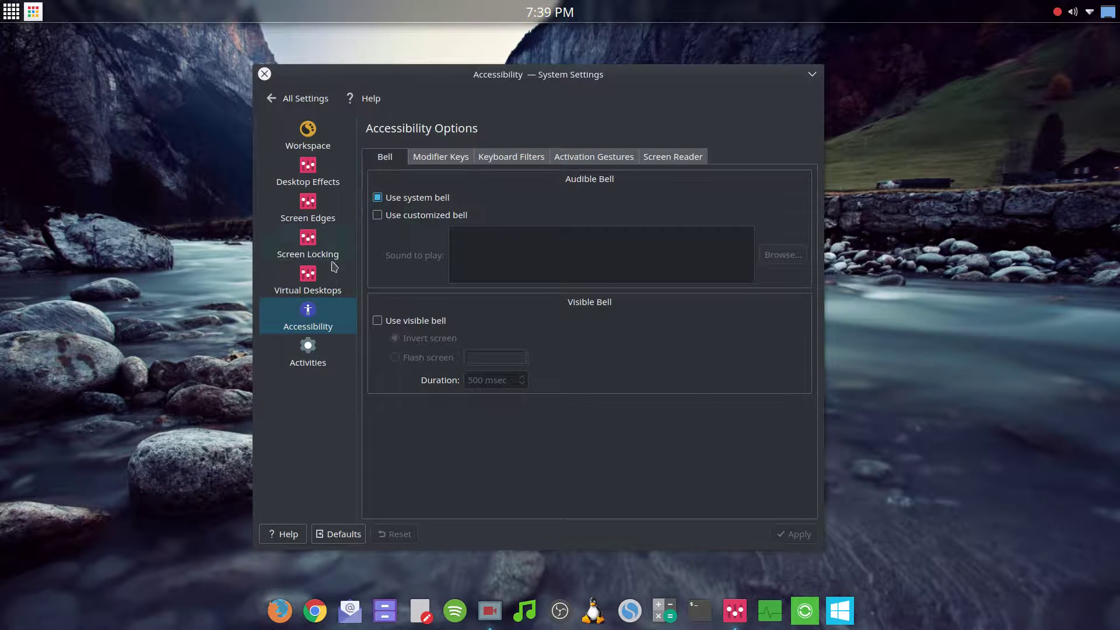
# Examine the Activities options: the activity list, the switching setting and shortcuts, and the privacy choices for remembering opened documents
pyautogui.click(298, 361)
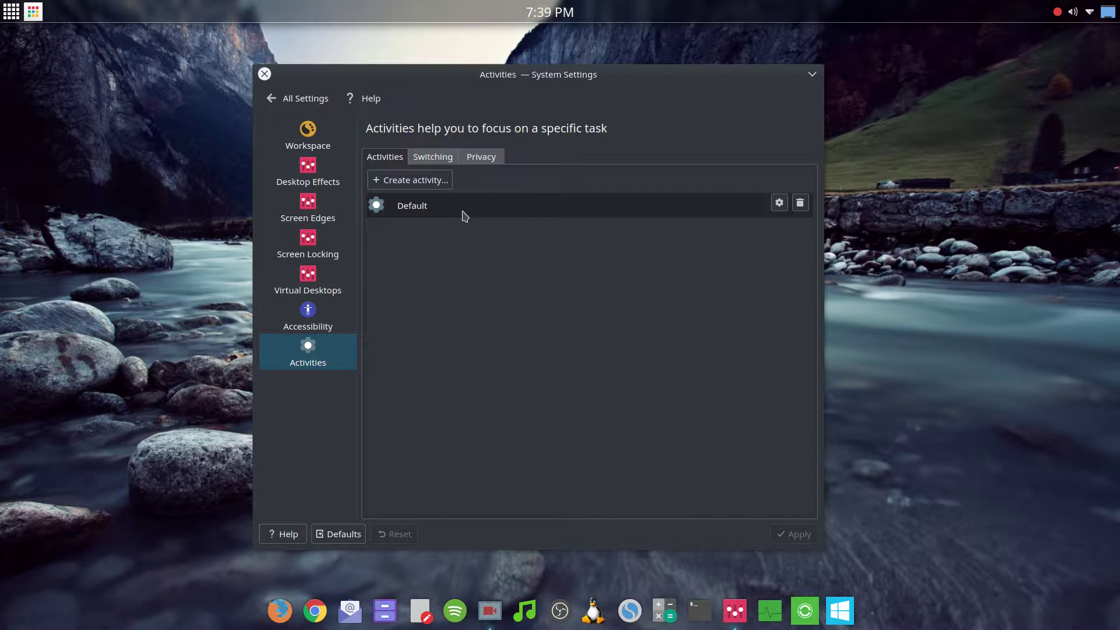
pyautogui.click(435, 162)
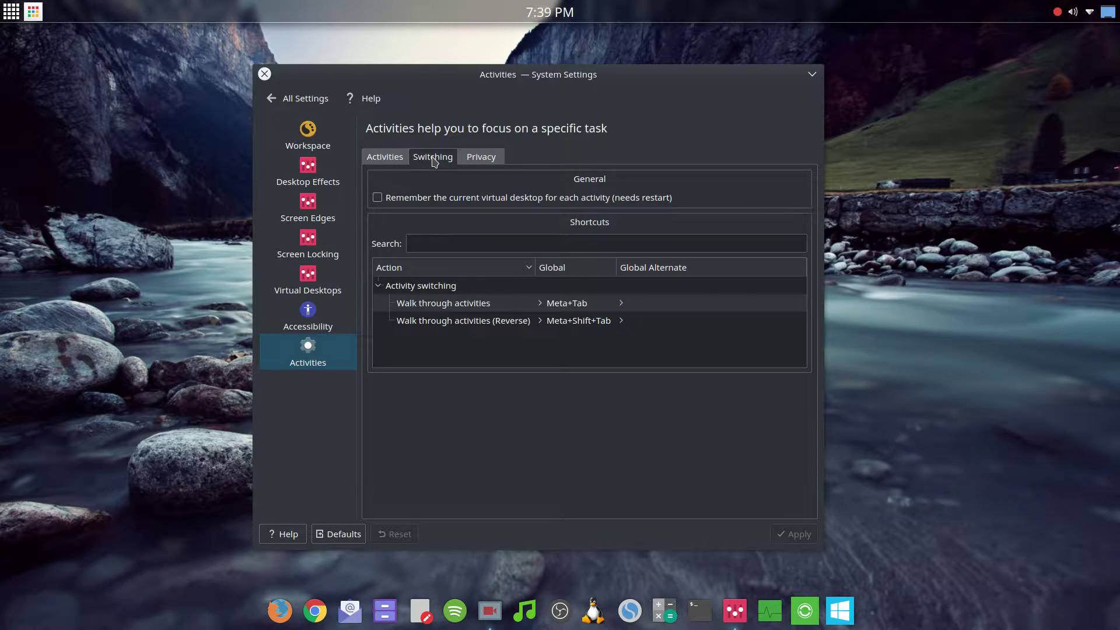
pyautogui.click(471, 162)
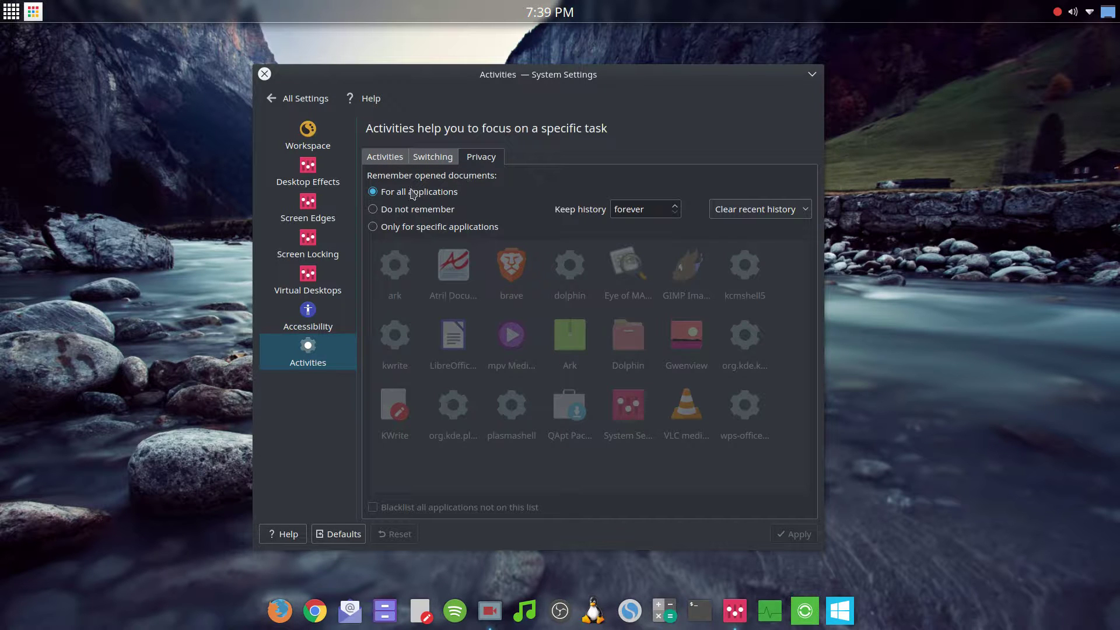
pyautogui.click(426, 157)
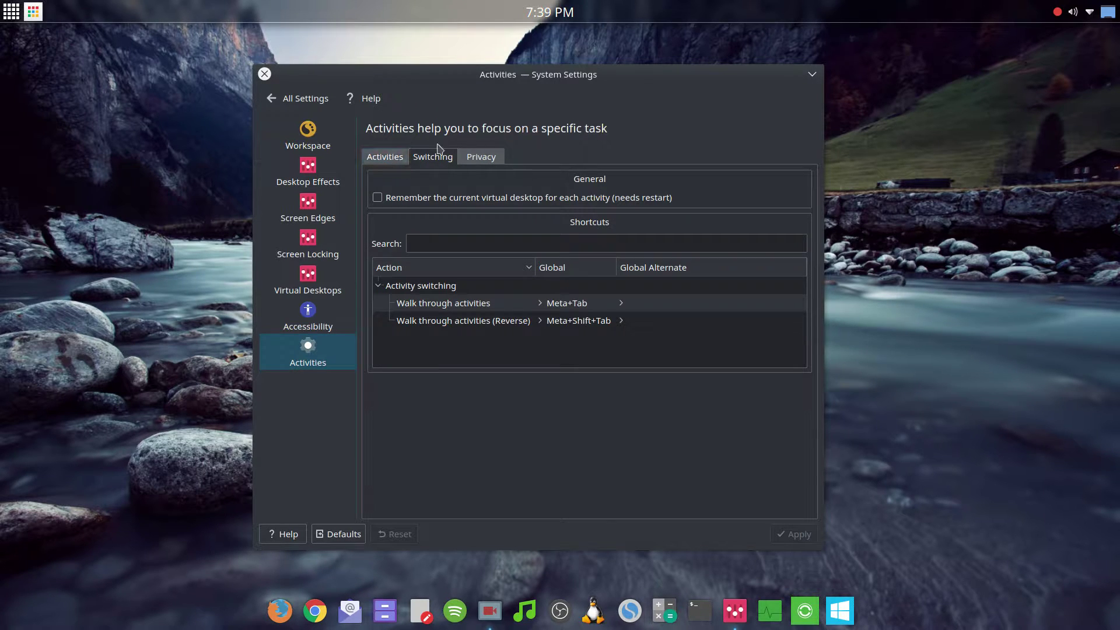
pyautogui.click(466, 156)
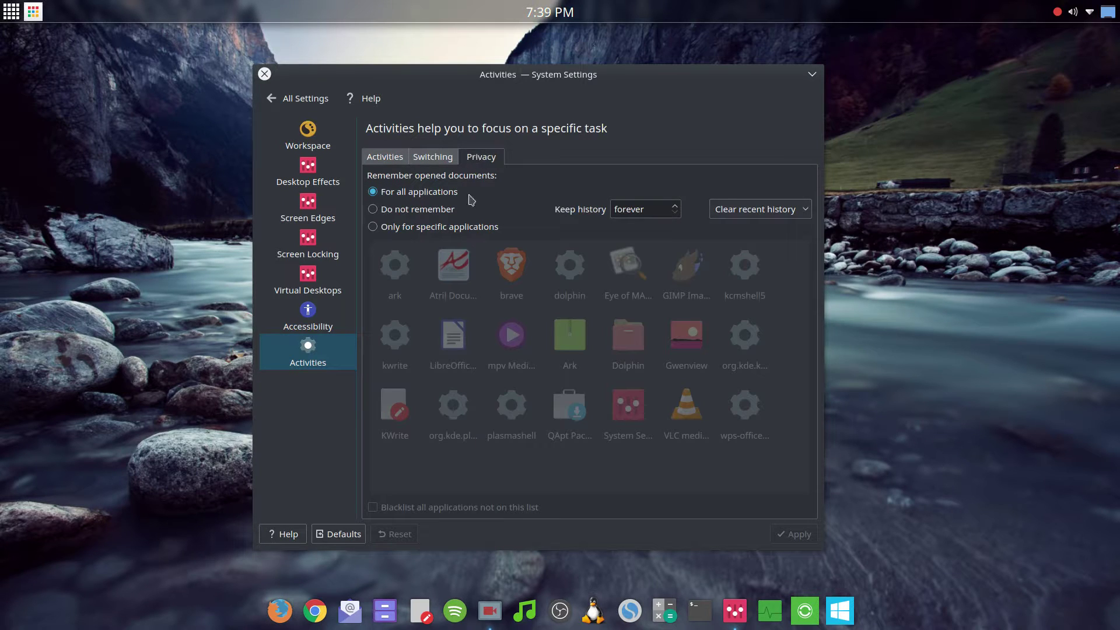
pyautogui.click(393, 160)
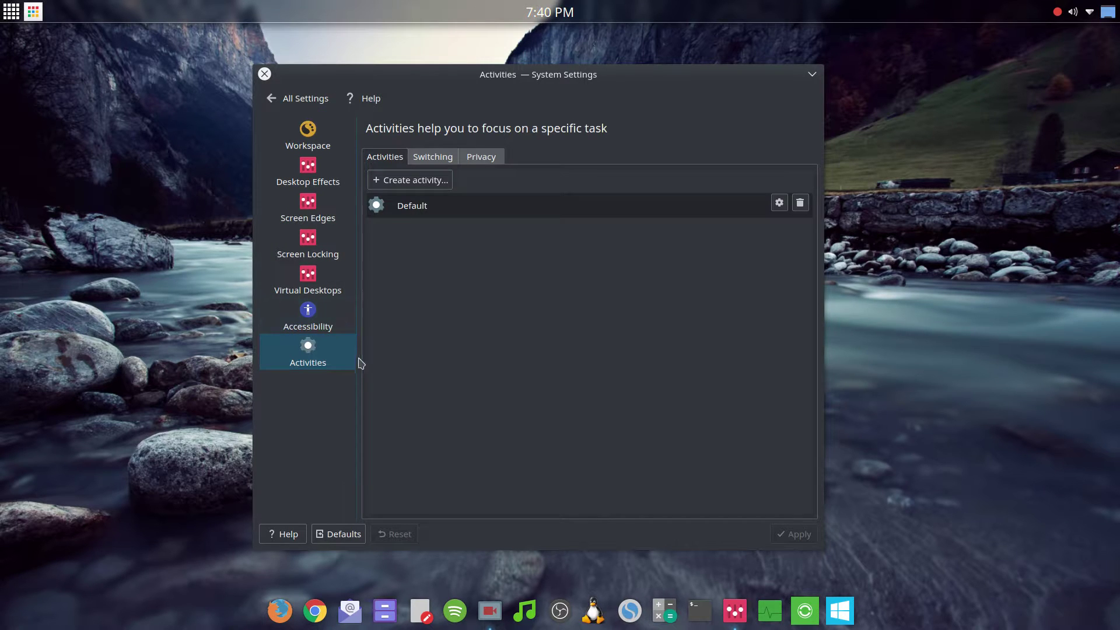
# Restore the default Activities settings, return to the overview of all settings and preview the items in Window Management
pyautogui.click(345, 535)
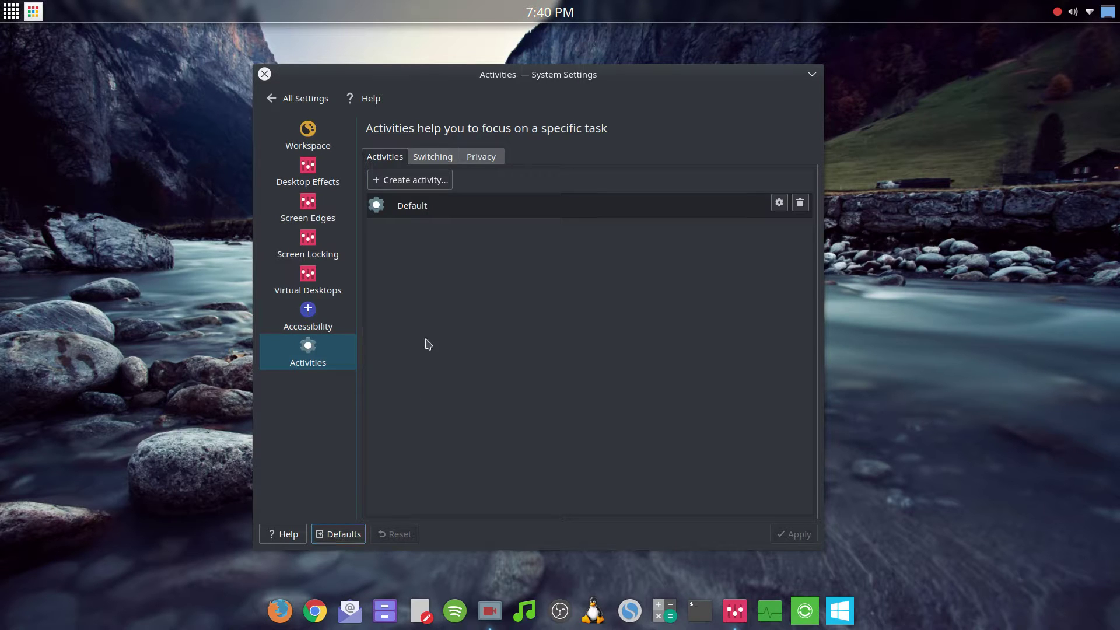
pyautogui.click(306, 98)
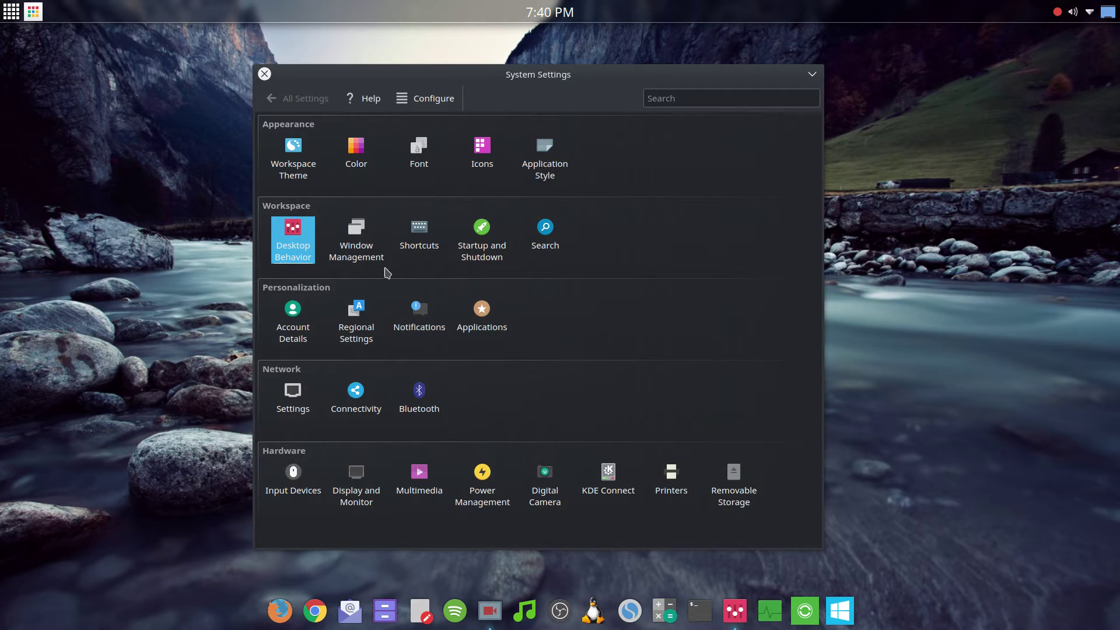
pyautogui.moveTo(374, 261)
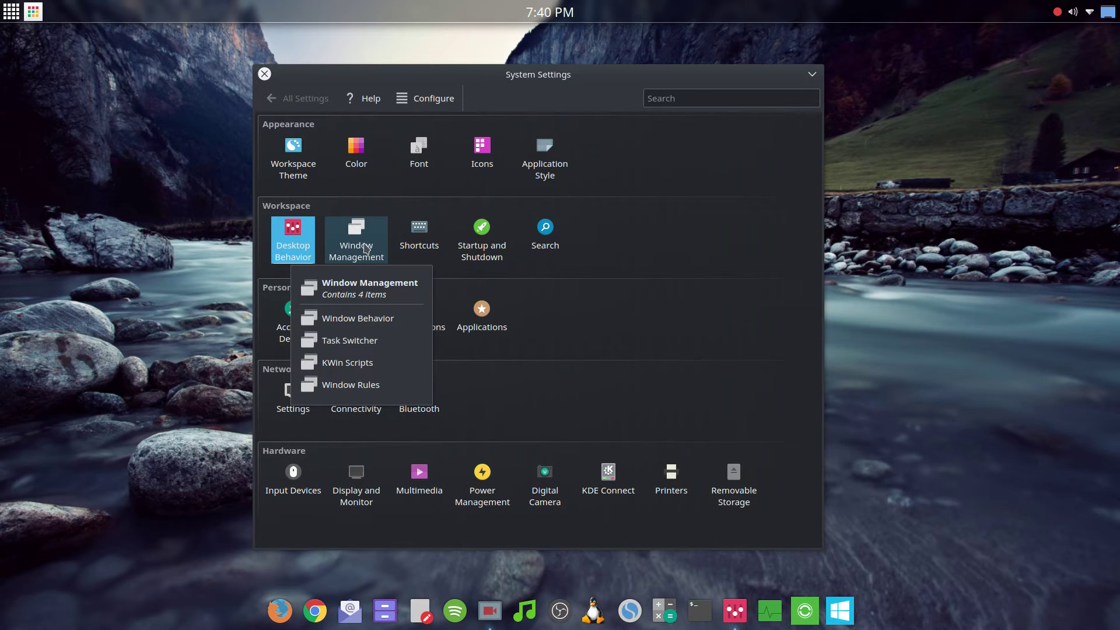